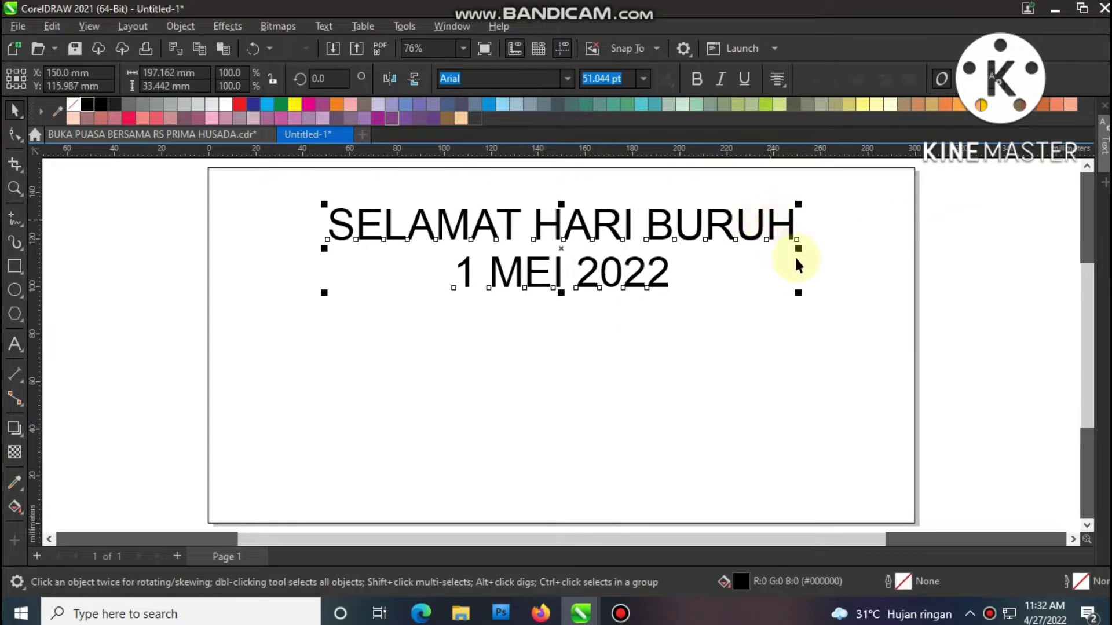
- Duplicate the SELAMAT HARI BURUH line below the date and replace its text with MERAIH KEMENANGAN DENGAN MENGUTAMAKAN / SILATURAHMI MENUJU INDUSTRIAL PEACE on two lines
left_click_drag(548, 226, 576, 392)
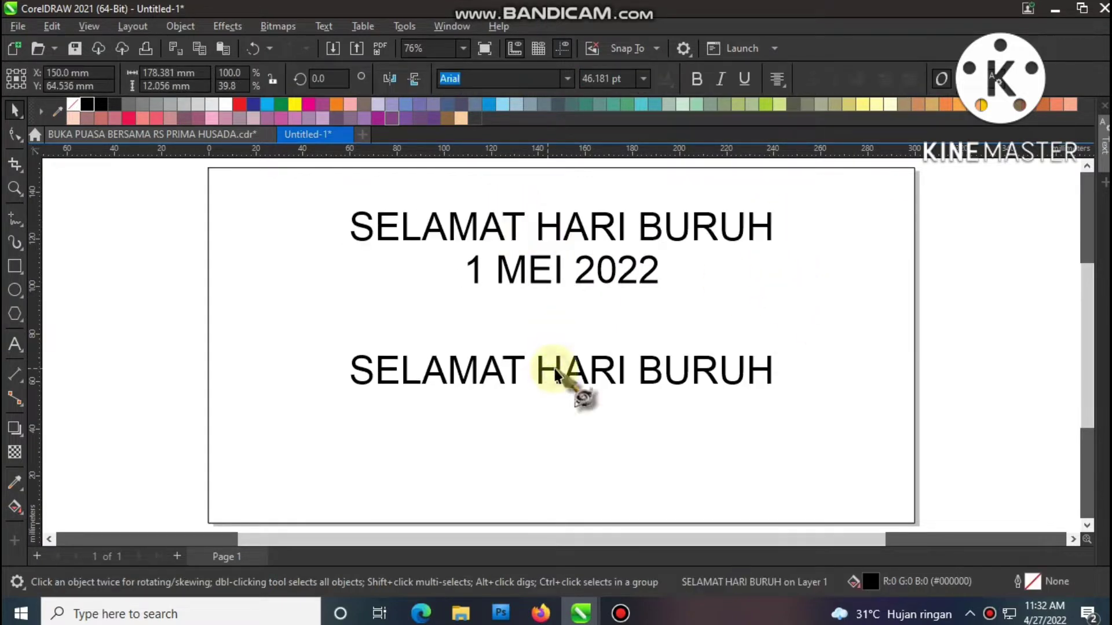
double_click(551, 373)
type("MERAIH")
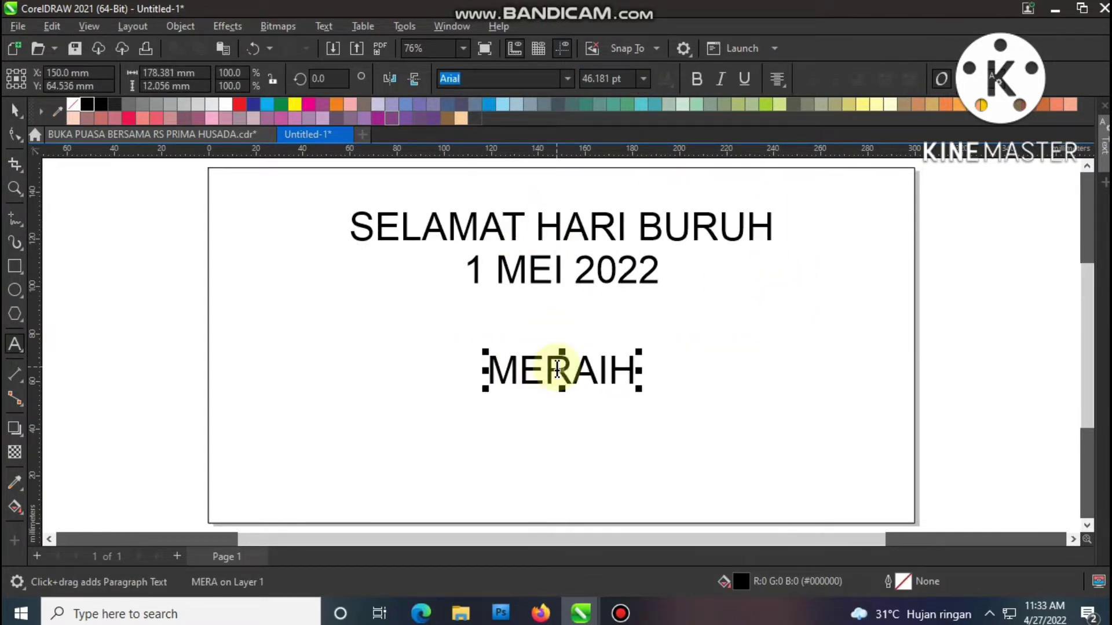
type(" KEMENANGAN DENGAN MENU")
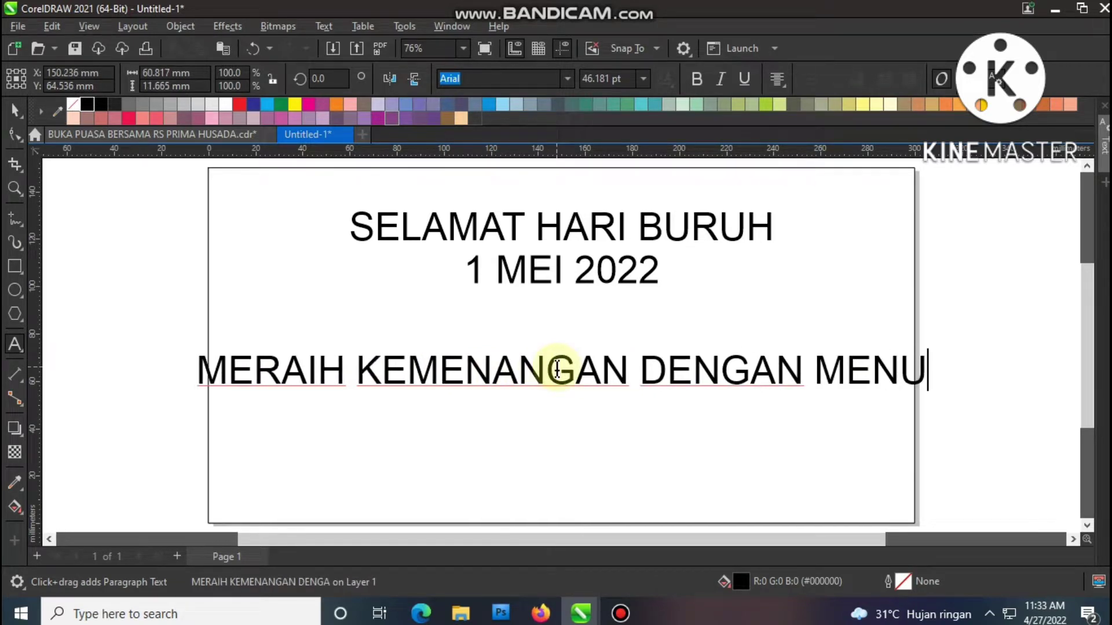
key("BackSpace")
type("GUTAMAKAN")
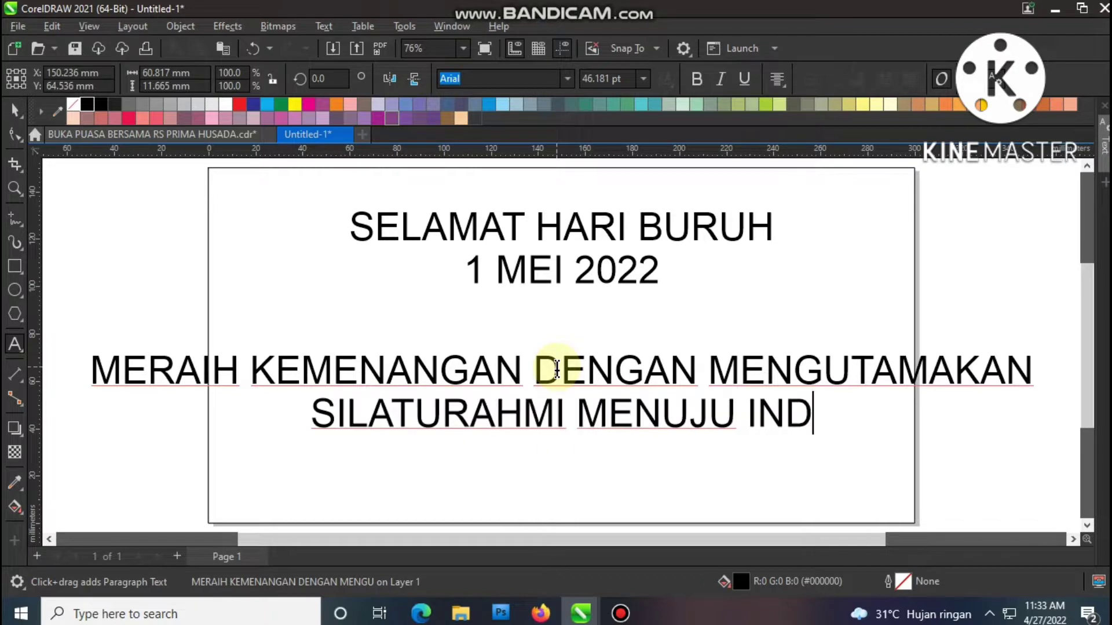
type("USTRIAL PEACE")
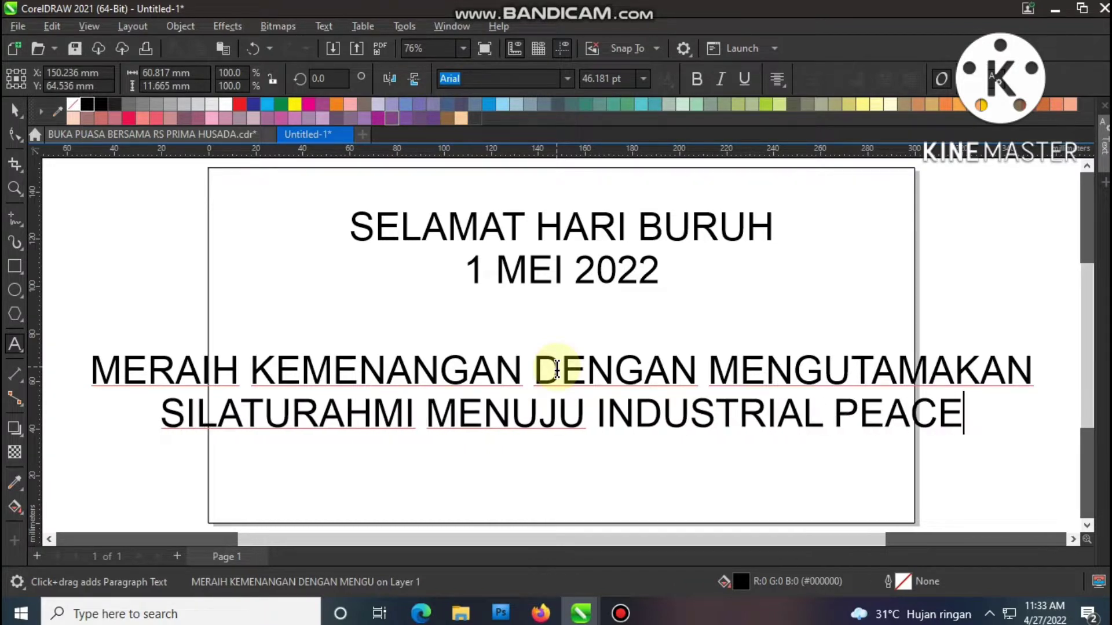
- Scale the two-line slogan down to about 26.5 pt and centre it on the page below the date
left_click_drag(88, 433, 290, 416)
left_click_drag(591, 386, 589, 355)
left_click(770, 295)
left_click(700, 360)
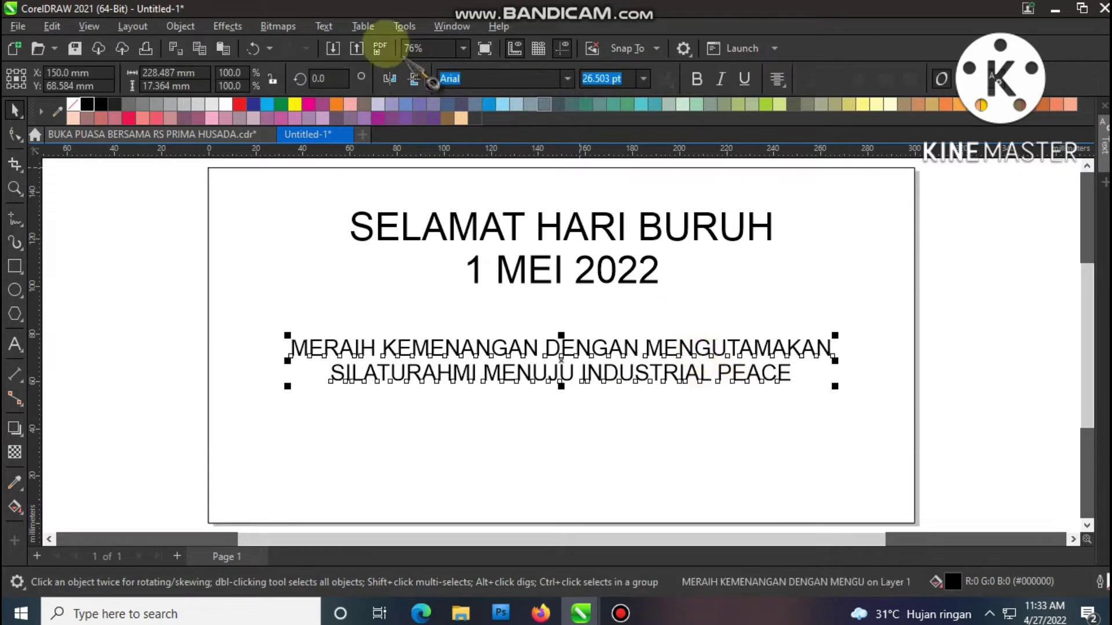
- Change the slogan's case so each word starts with a capital and enclose it in quotation marks
left_click(327, 26)
left_click(353, 367)
left_click(542, 355)
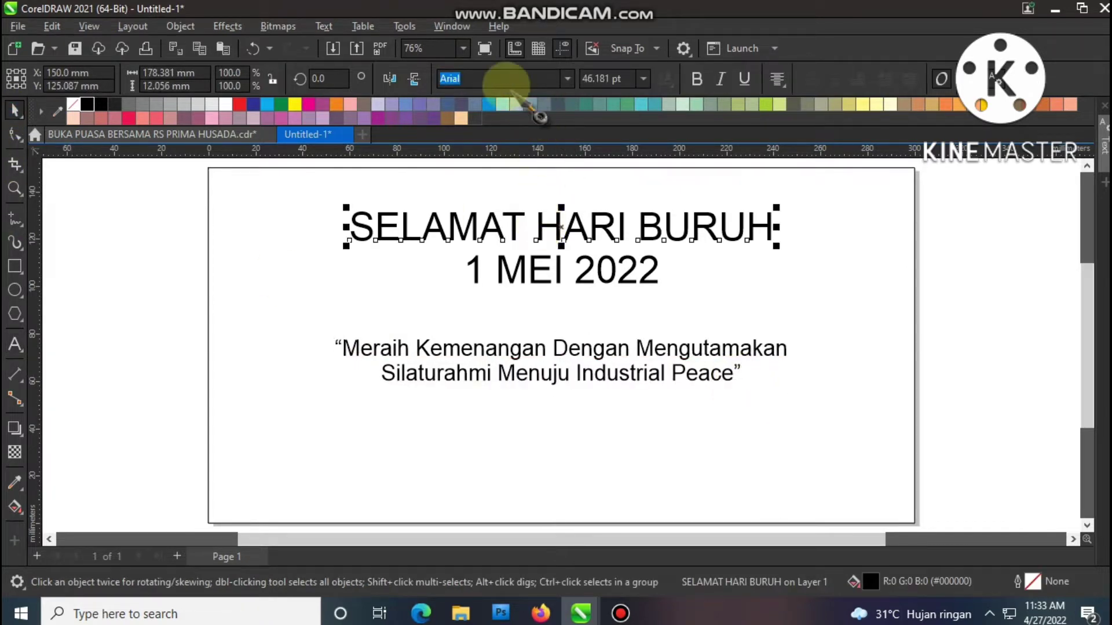
- Set the SELAMAT HARI BURUH heading in Impact and enlarge it to about 60 pt
type("IMP")
key("Return")
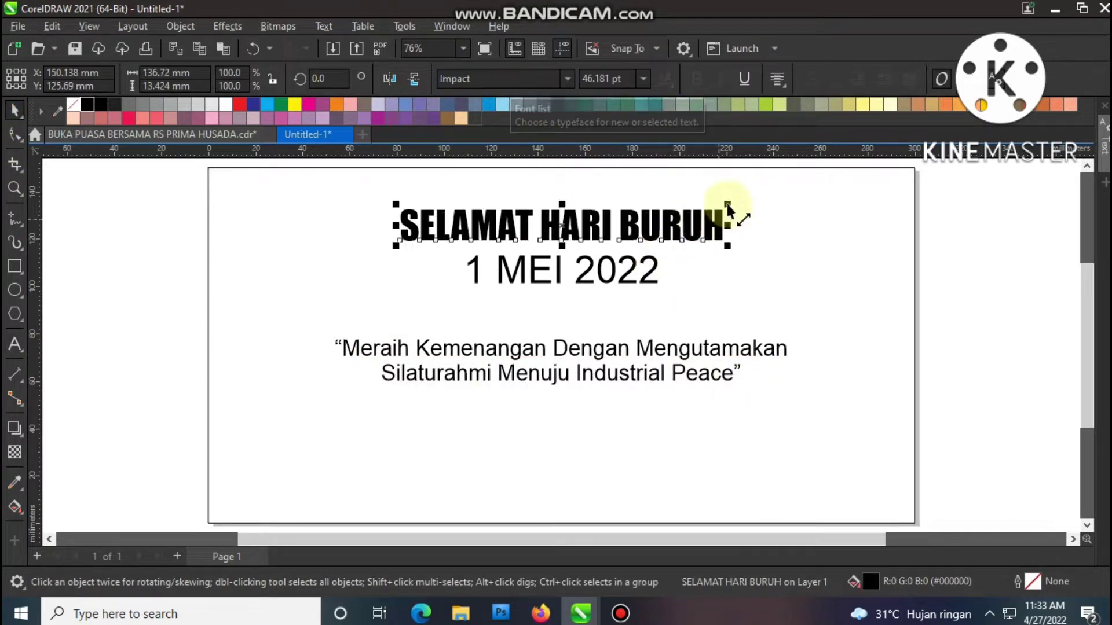
left_click_drag(728, 205, 777, 193)
- Draw a rectangle about 214 × 27 mm over the heading and fill it dark blue without an outline
key("F6")
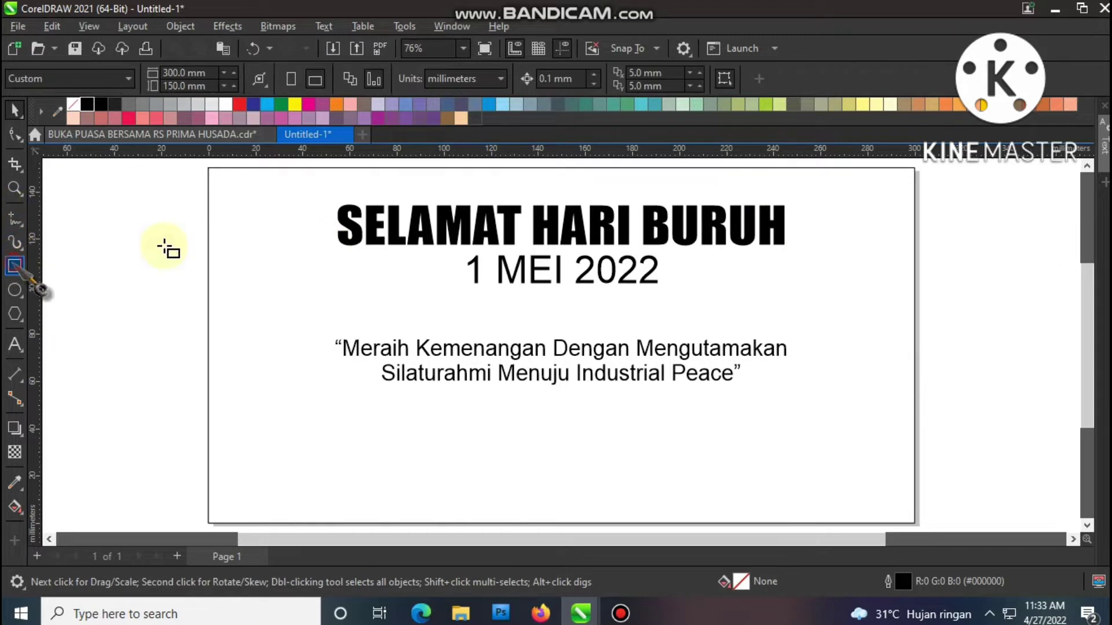
left_click_drag(308, 196, 801, 266)
key("space")
left_click(253, 105)
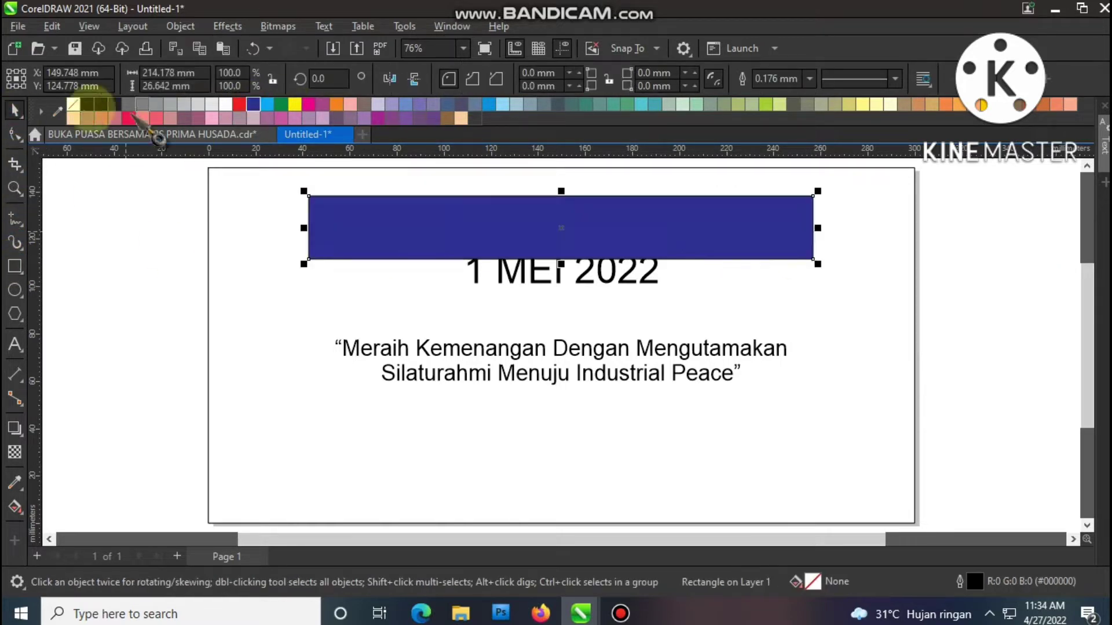
- Skew the blue rectangle vertically by about 3.5° and send it behind the text
left_click(364, 233)
left_click_drag(304, 228, 343, 242)
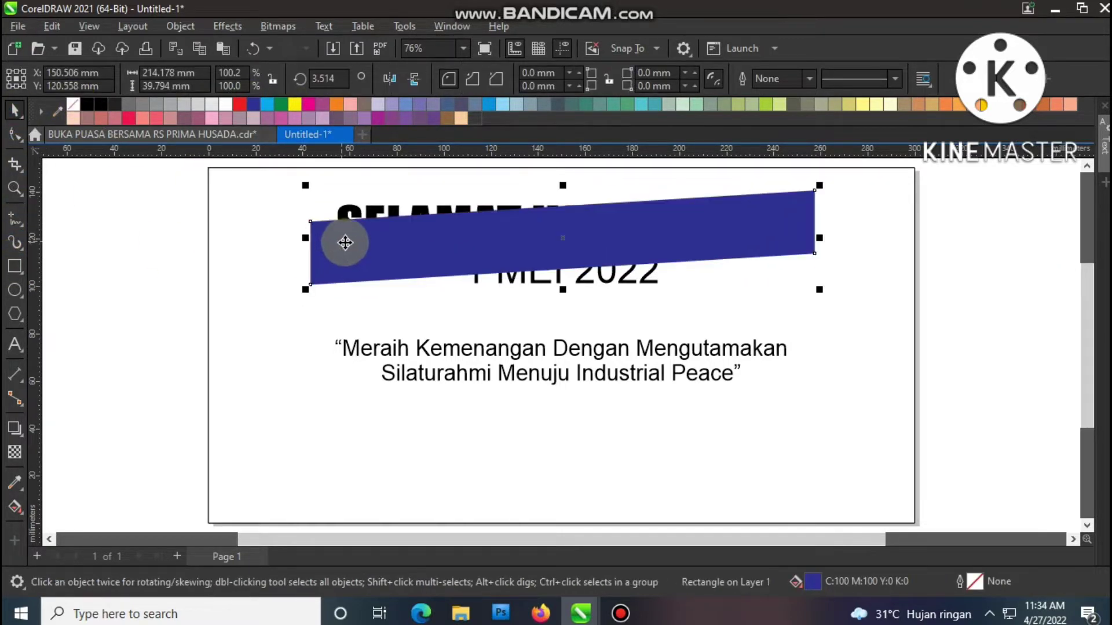
key("shift+Page_Down")
- Centre the blue shape and the date horizontally, and move the slogan up closer beneath the date
left_click(770, 236)
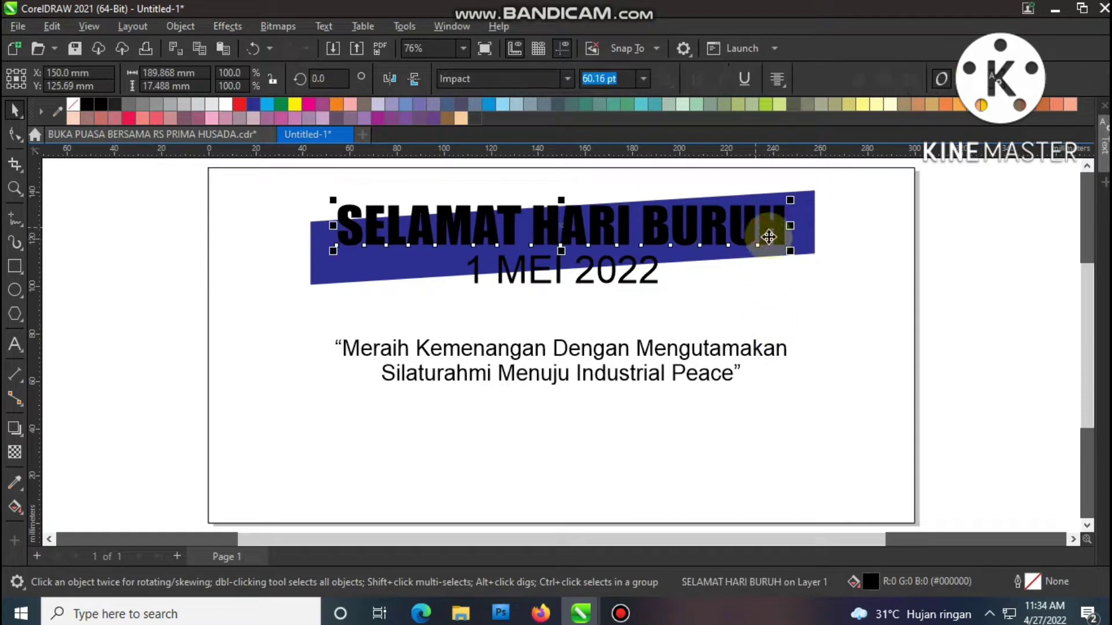
left_click(790, 193, "shift")
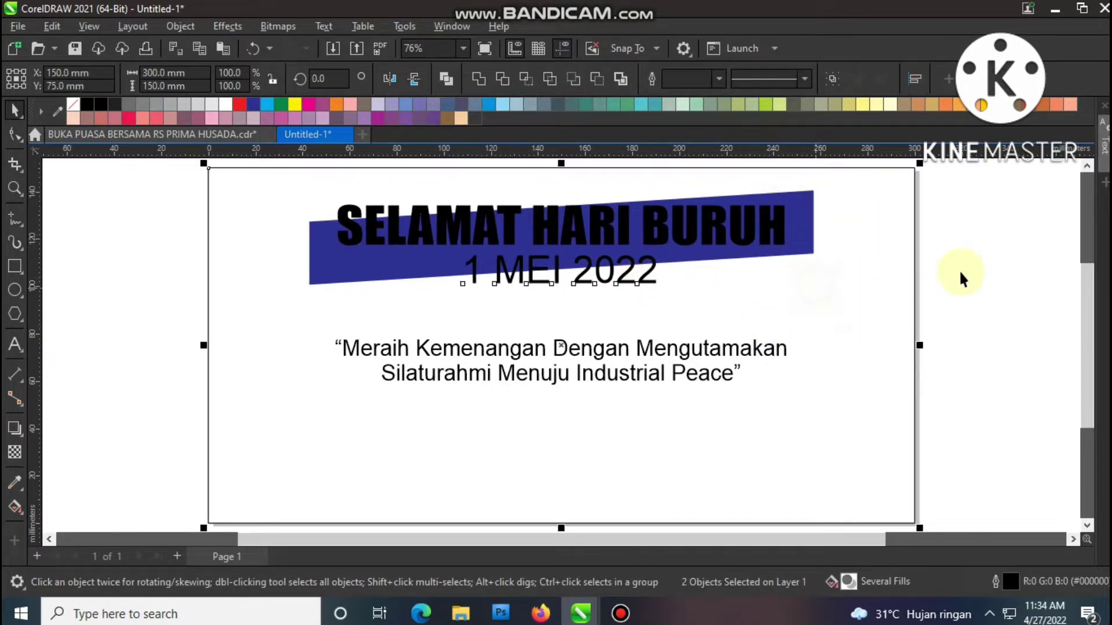
left_click(584, 355)
left_click_drag(583, 355, 580, 319)
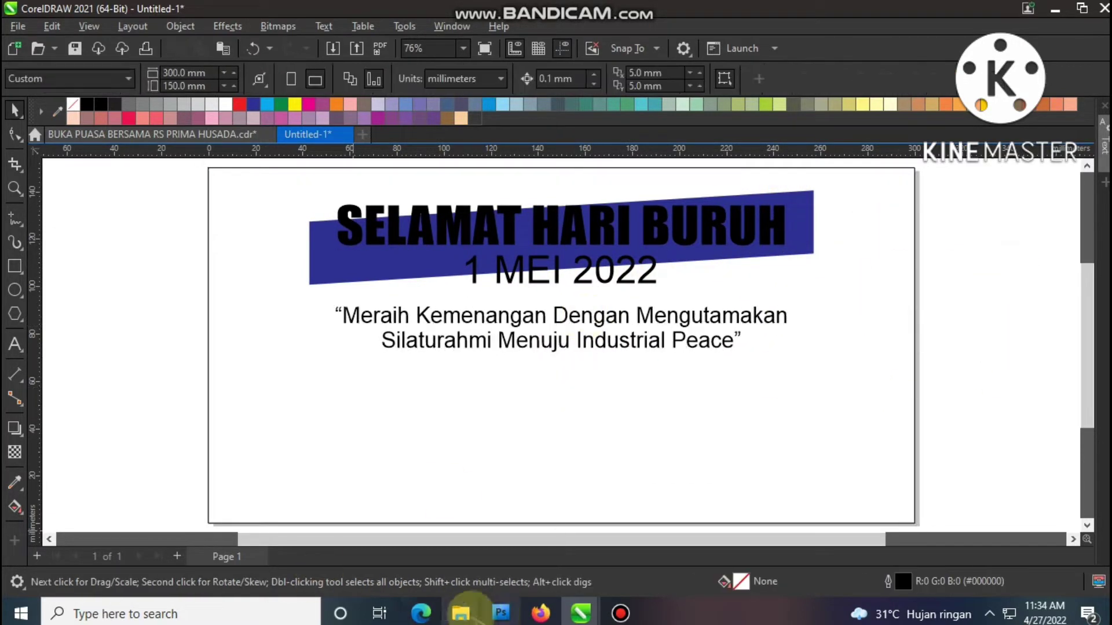
- Switch to File Explorer and open the POTO BUPATI folder inside POTO on drive D, showing large thumbnails
mouse_move(460, 613)
left_click(232, 501)
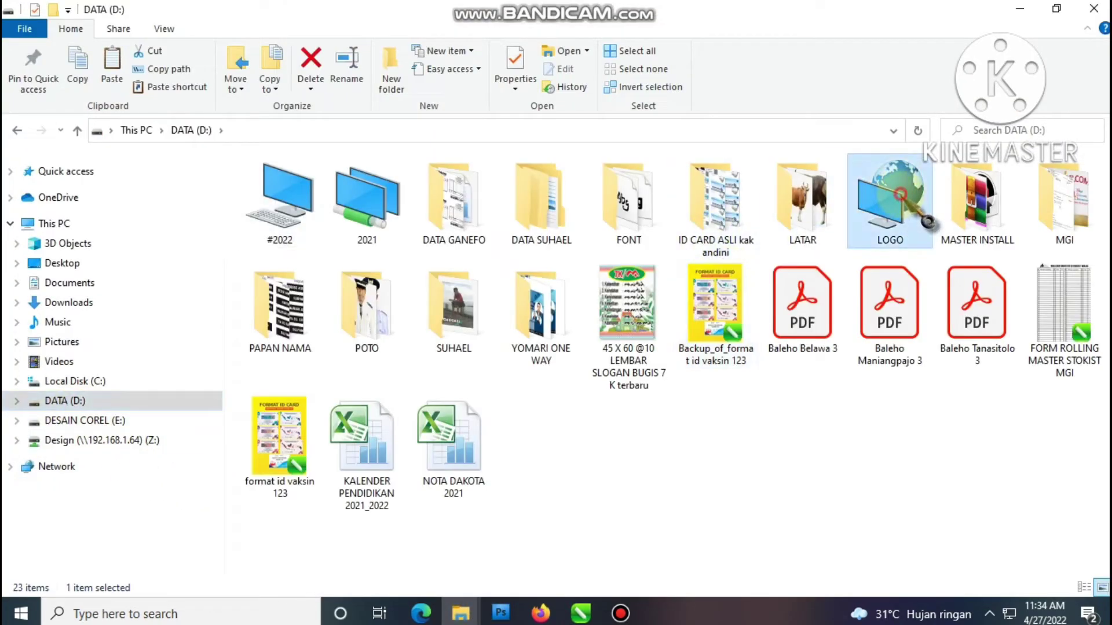
double_click(890, 200)
left_click(17, 130)
double_click(365, 312)
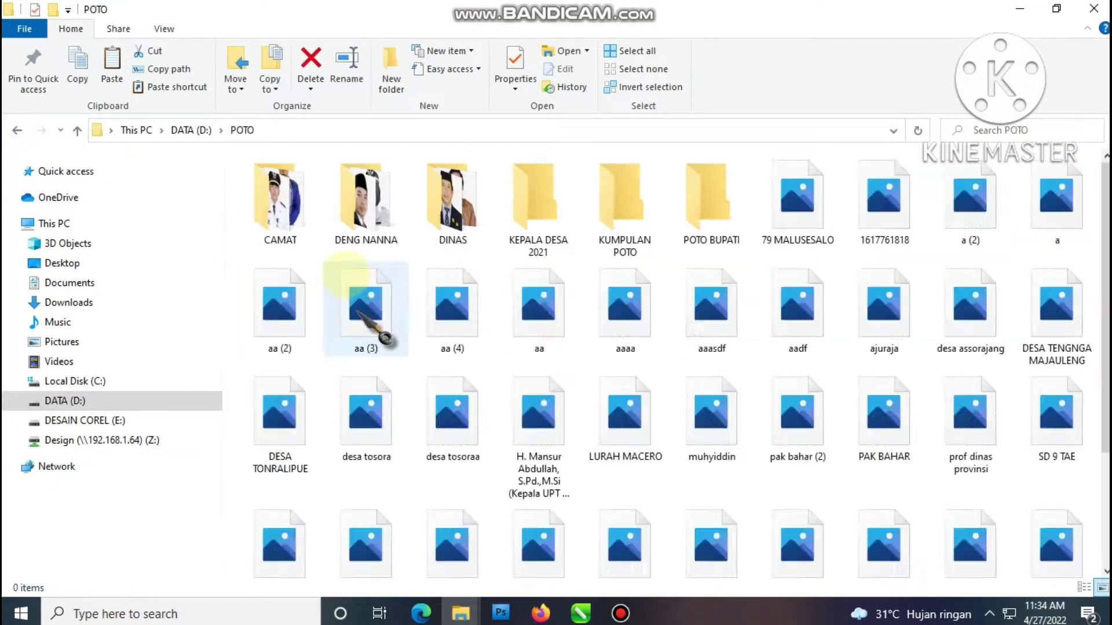
double_click(305, 195)
key("alt+Left")
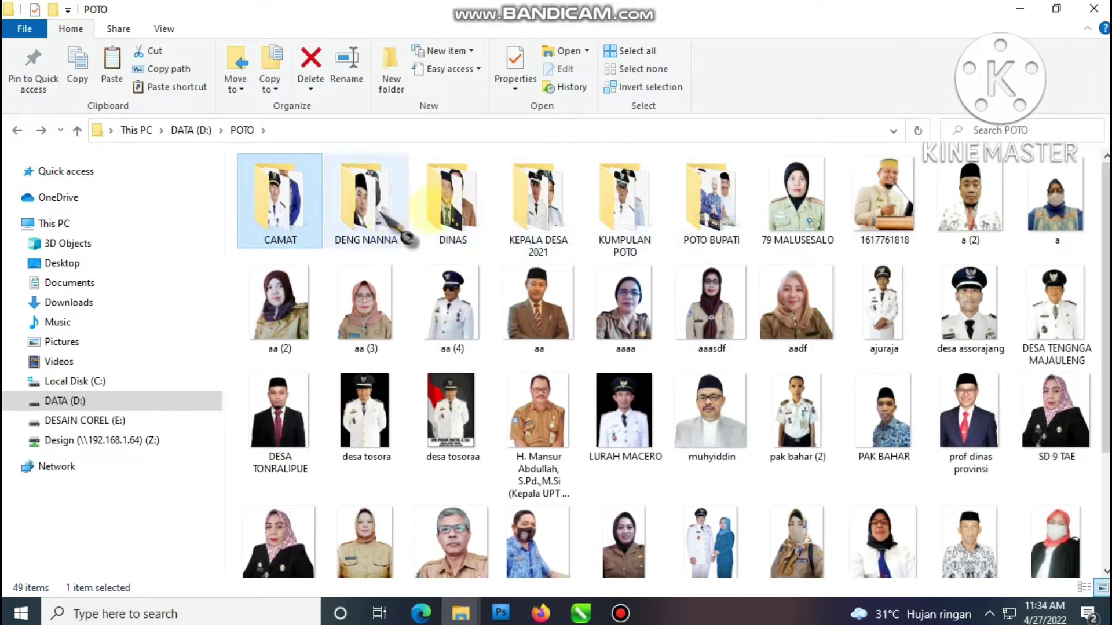
double_click(715, 206)
left_click(1102, 587)
- Place the bupati (2) and wakil bupati aa photos into the CorelDRAW banner document
left_click(541, 197)
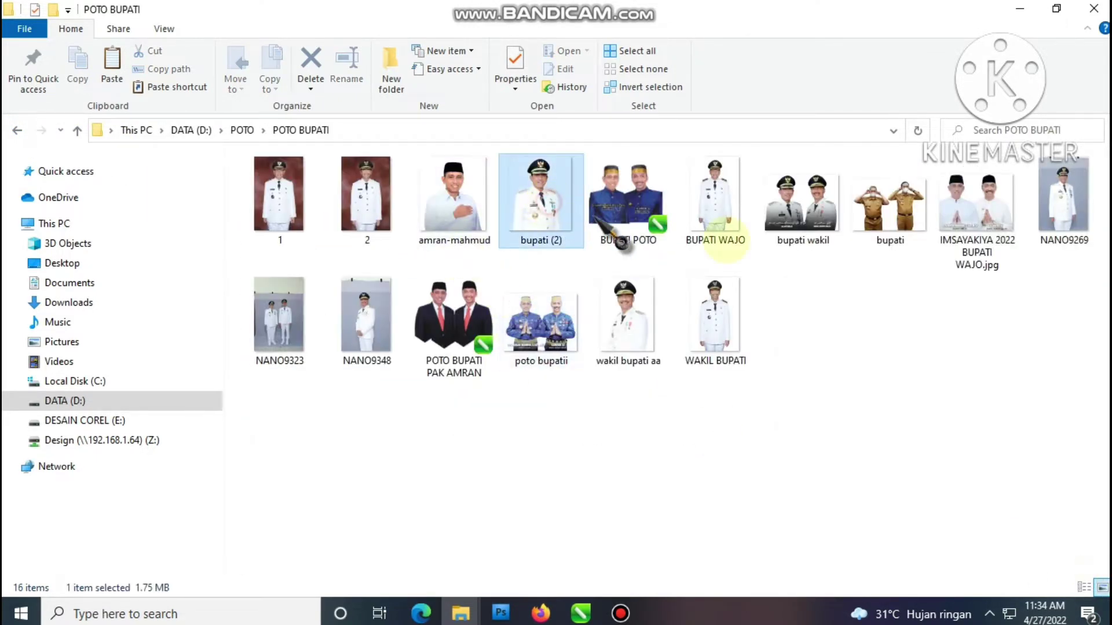
left_click(628, 325, "ctrl")
left_click_drag(628, 324, 933, 266)
- Scale down the two portraits and place them side by side at the page's lower left corner
scroll(944, 295, "down", 6)
left_click_drag(765, 361, 578, 361)
left_click(720, 363, "shift")
scroll(724, 348, "down", 2)
left_click_drag(754, 218, 635, 313)
key("ctrl+z")
scroll(624, 325, "up", 2)
left_click_drag(612, 326, 724, 346)
scroll(777, 352, "up", 6)
- Move the second portrait closer to the first and resize it to about 57 × 79 mm
left_click(922, 430)
left_click_drag(829, 341, 811, 339)
left_click_drag(862, 215, 870, 206)
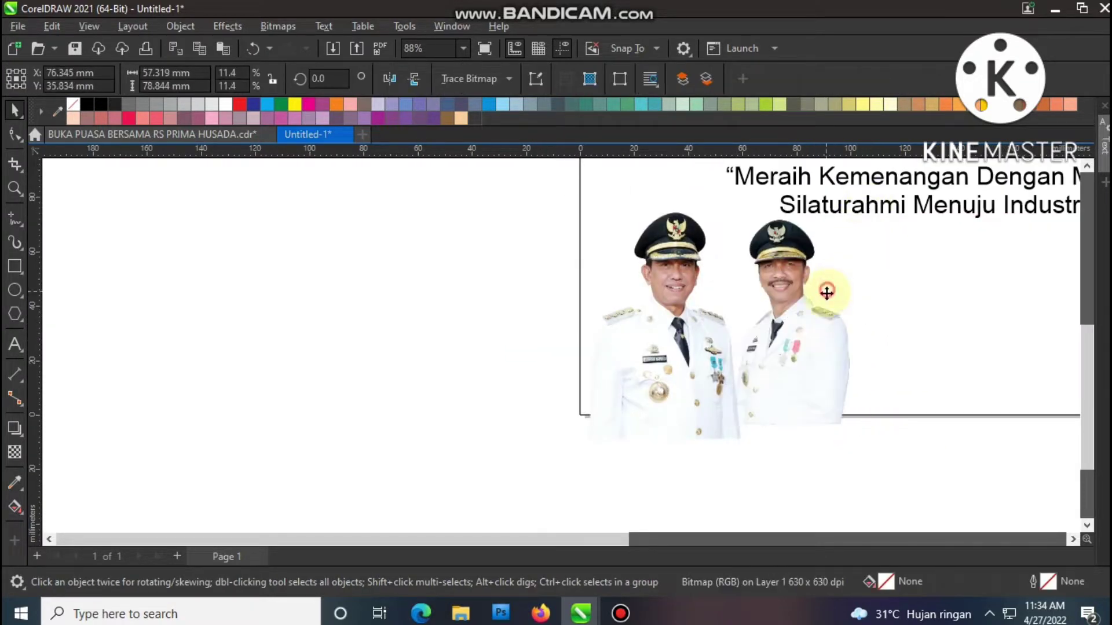
- Align the pair of portraits with the left edge of the page
left_click(920, 332, "shift")
key("l")
left_click(634, 349)
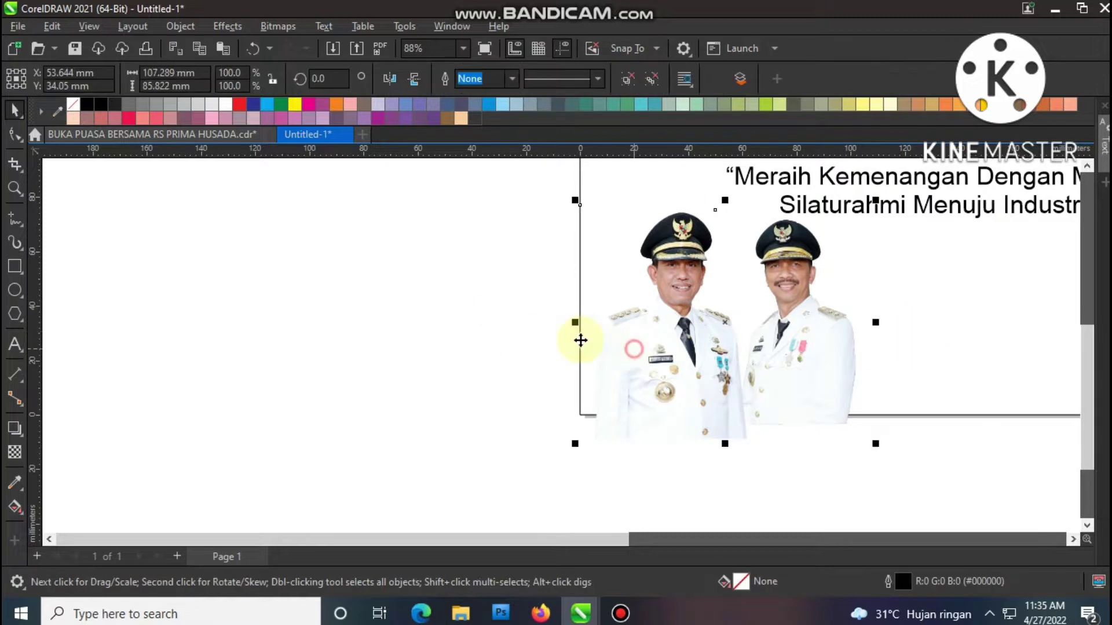
- Crop the empty left margin off the first portrait and realign the pair with the page's left edge
left_click_drag(522, 488, 603, 227)
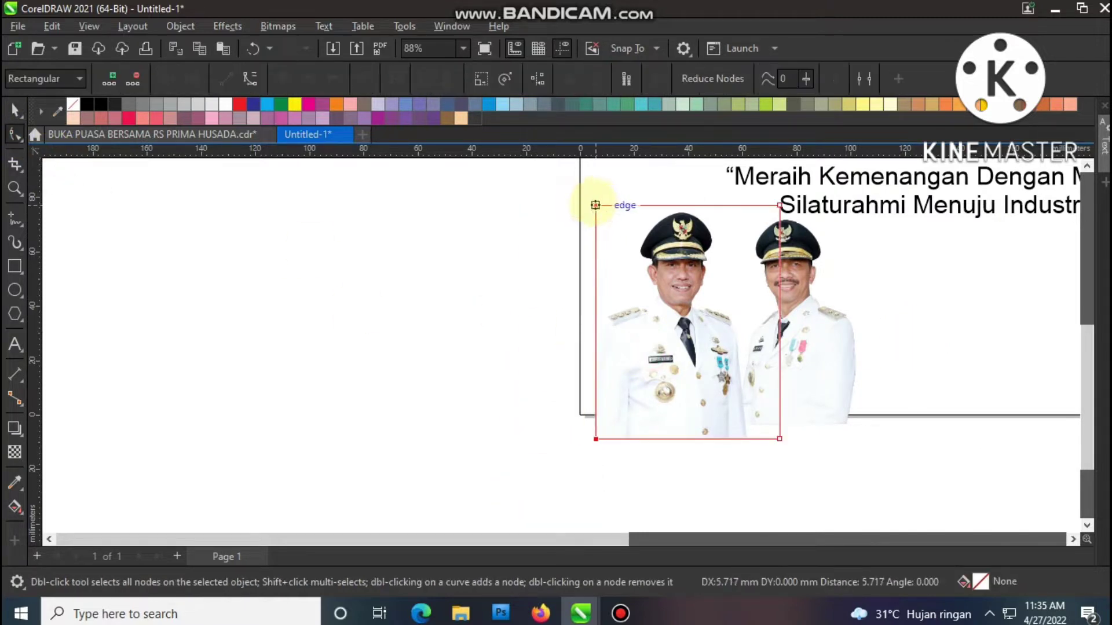
left_click(11, 112)
left_click(936, 325, "shift")
key("l")
left_click(792, 377)
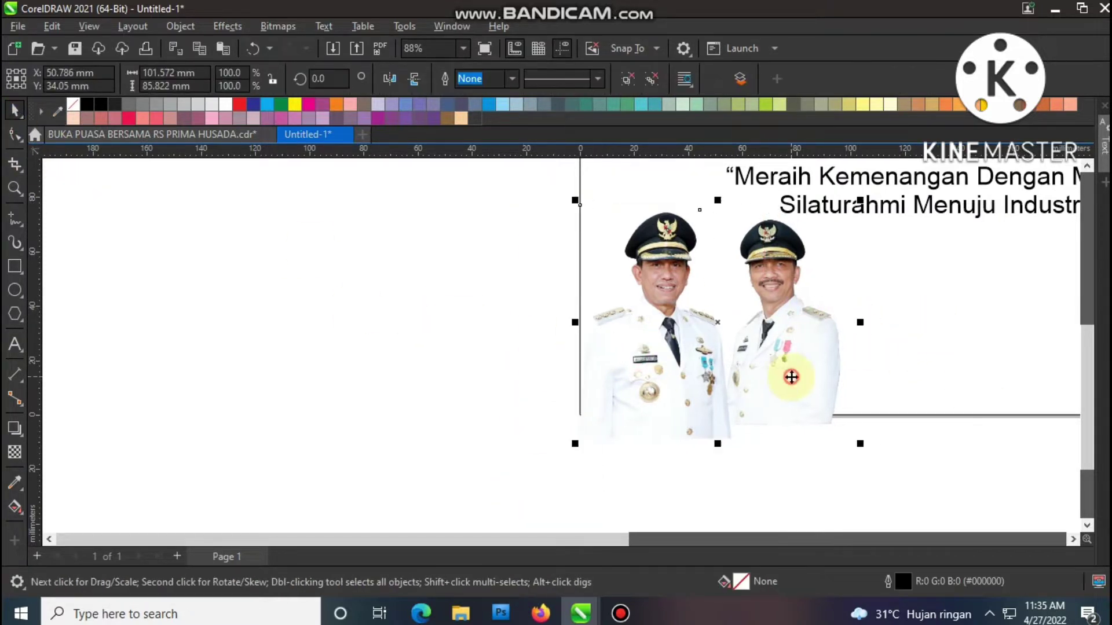
- Crop the lower parts of both portraits so that they end at the bottom edge of the page
scroll(760, 400, "up", 2)
left_click(16, 134)
left_click(15, 133)
scroll(789, 519, "down", 1)
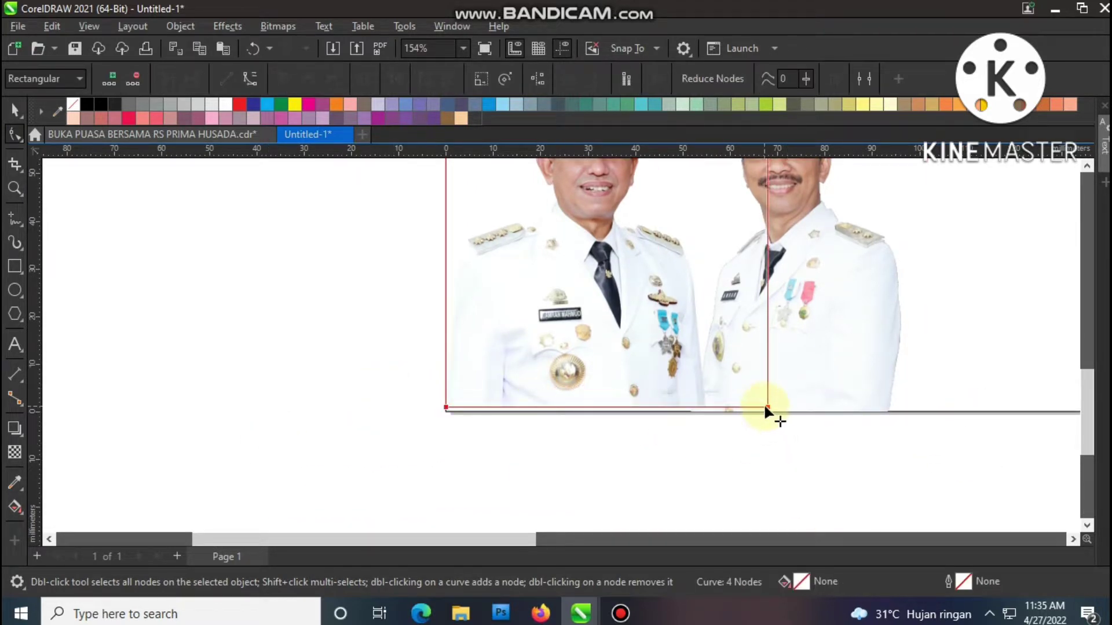
left_click(15, 109)
left_click(156, 330)
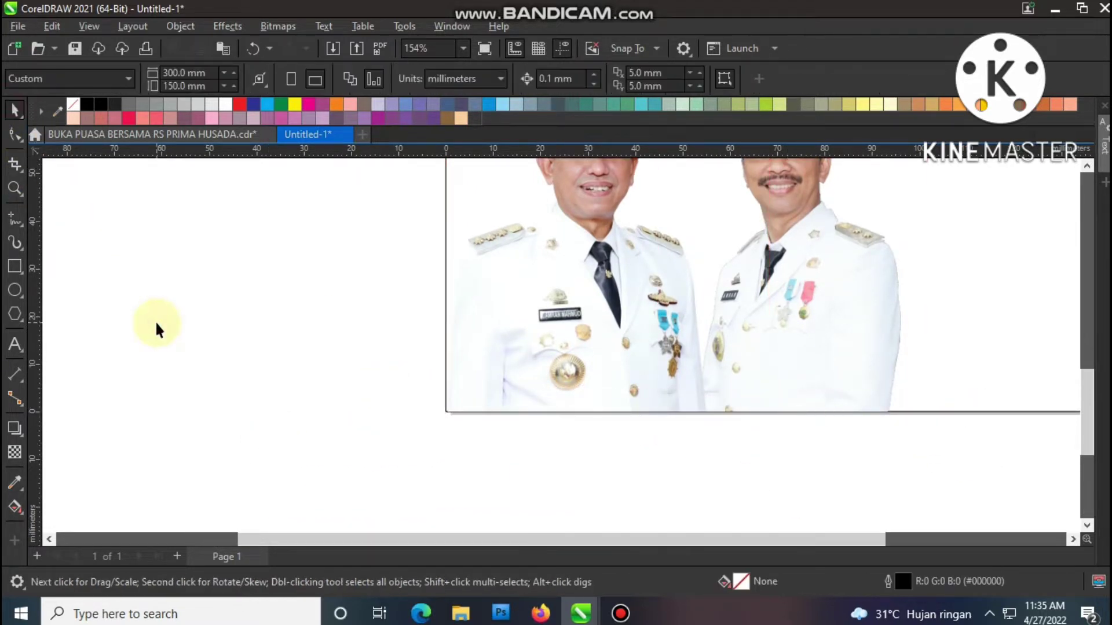
key("shift+F4")
- Switch to Firefox, search for png wing in a new tab and open the PNGWing website
left_click(539, 612)
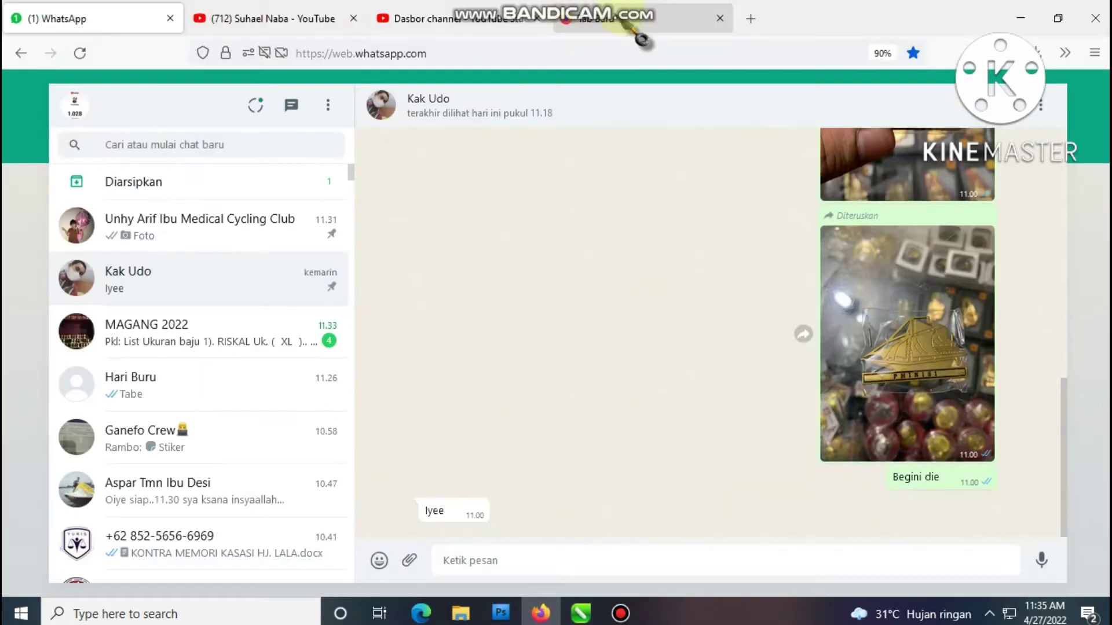
left_click(751, 18)
type("PNG")
key("Down")
key("Return")
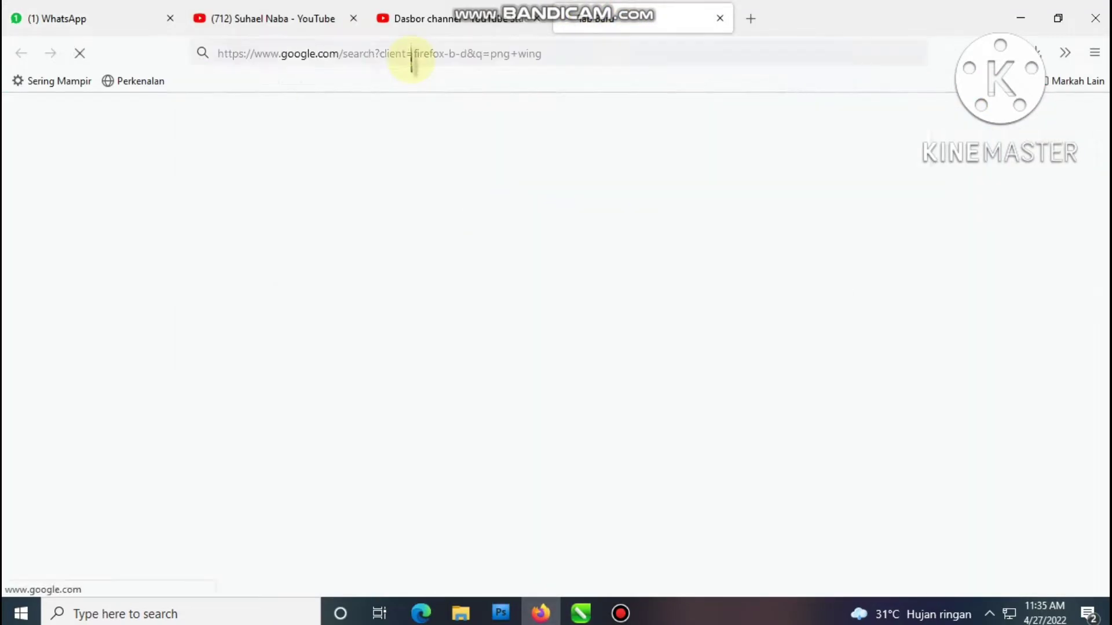
left_click(185, 265)
left_click(431, 203)
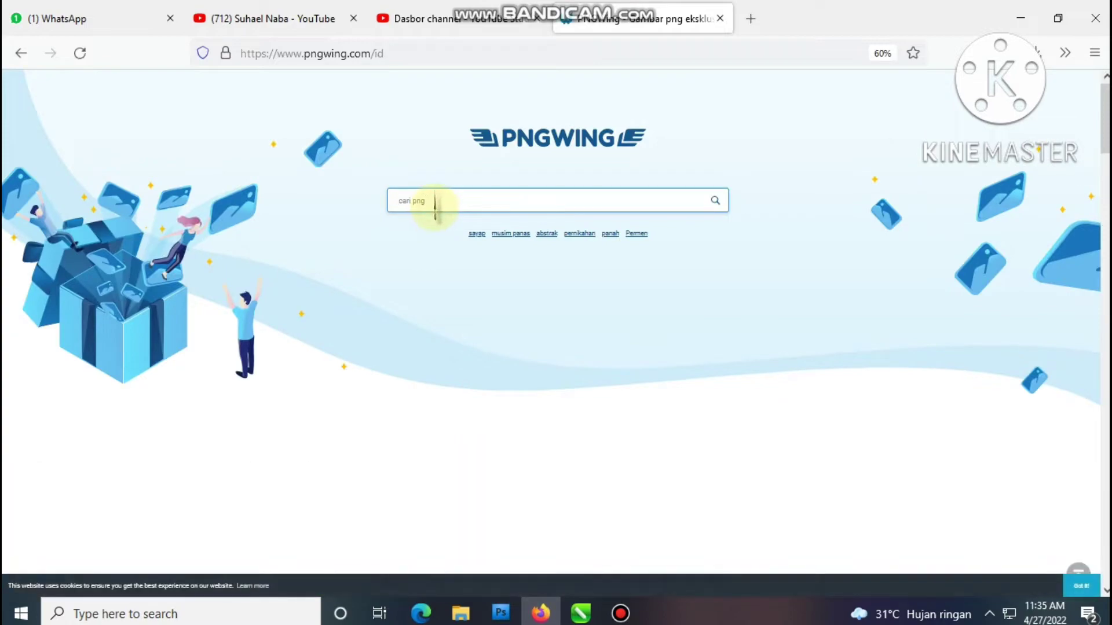
- Search PNGWing for BURUH and browse the resulting images for a Labour Day illustration
type("BURUH")
key("Return")
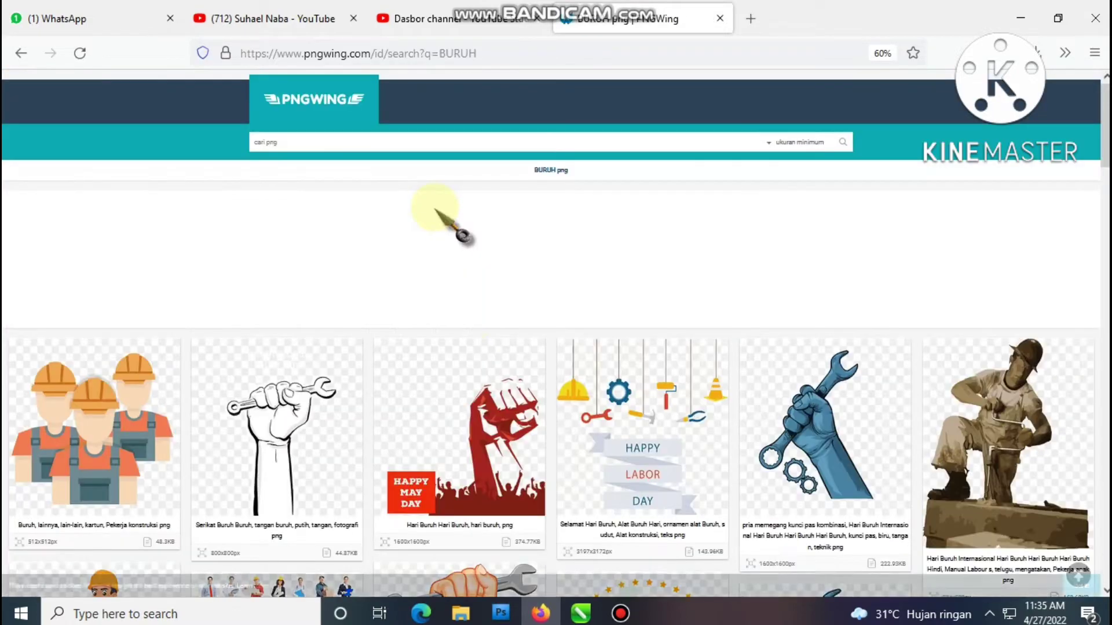
scroll(497, 367, "down", 5)
scroll(519, 395, "down", 10)
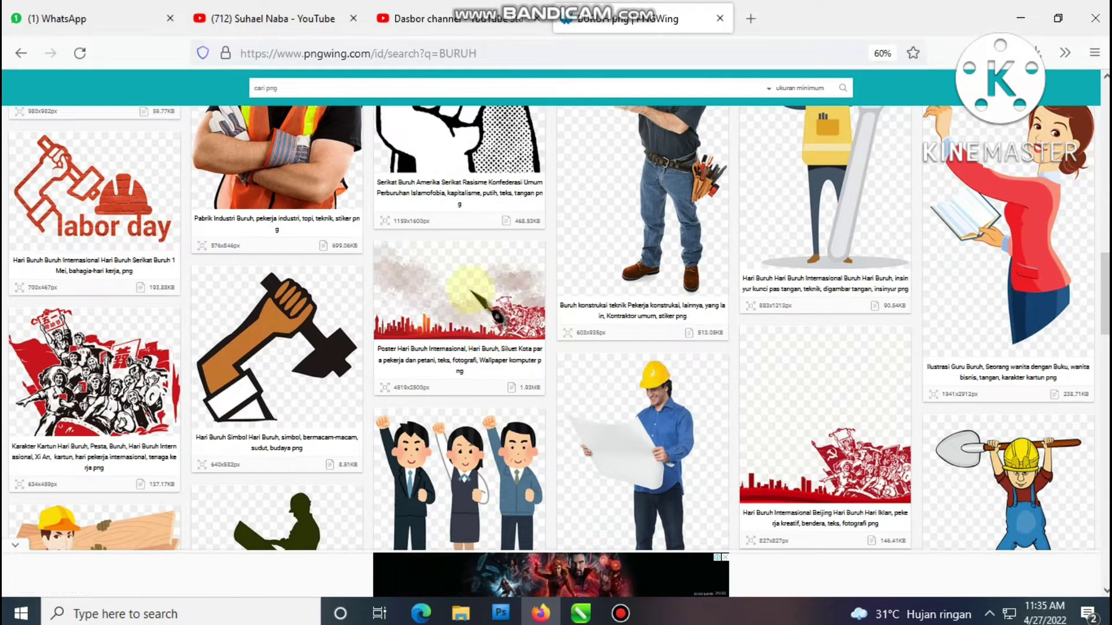
- Try to download the Hari Buruh Internasional Beijing image, and close its tab
left_click(830, 476)
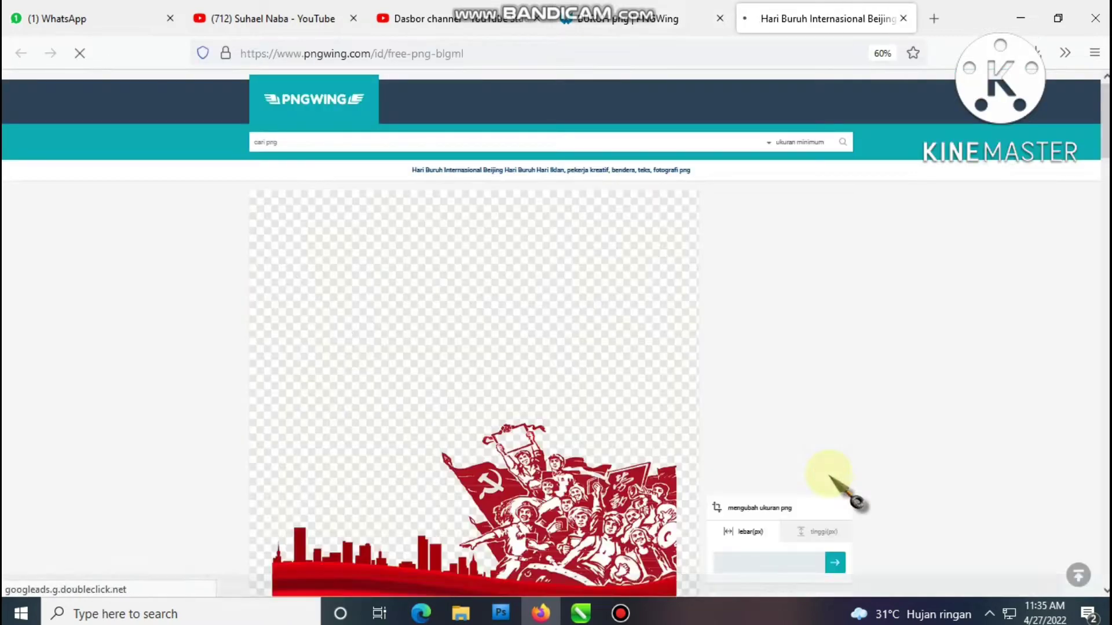
scroll(602, 346, "down", 3)
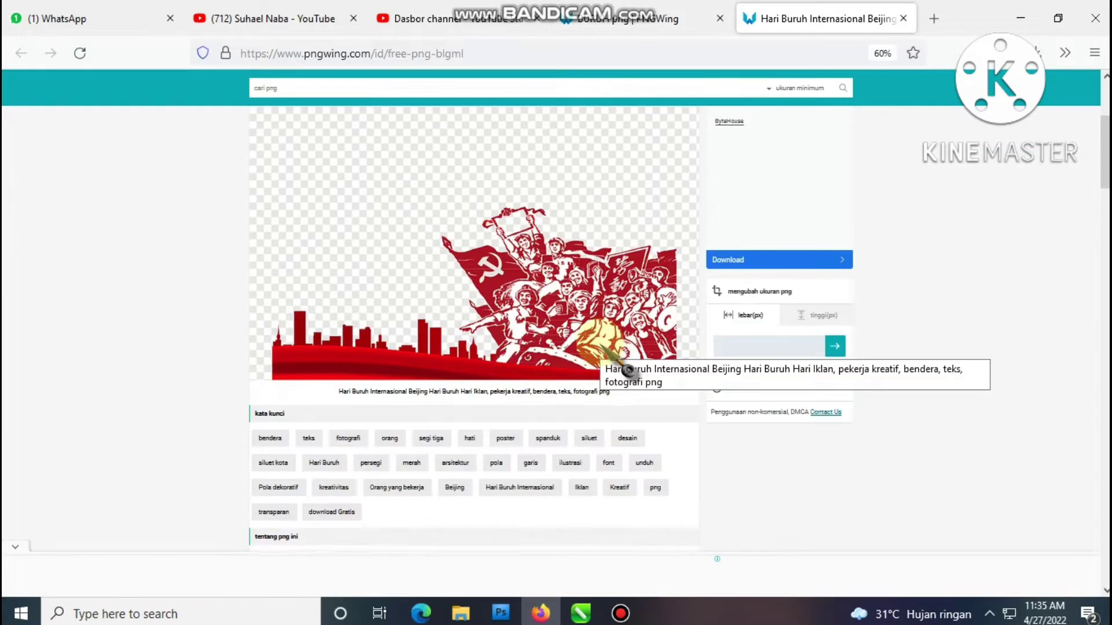
left_click(773, 266)
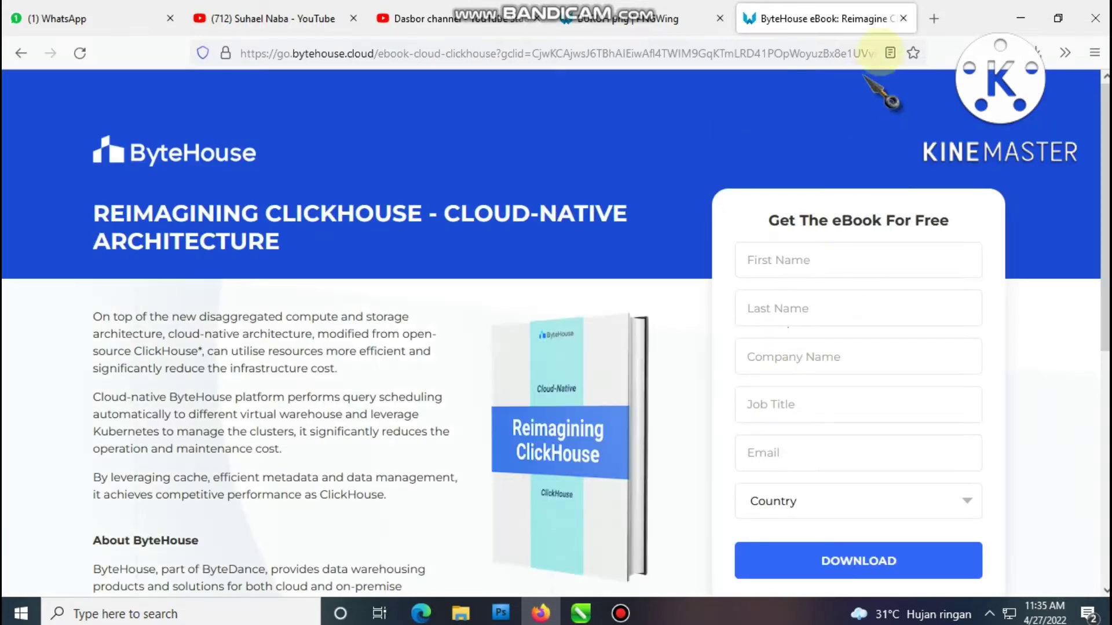
left_click(903, 18)
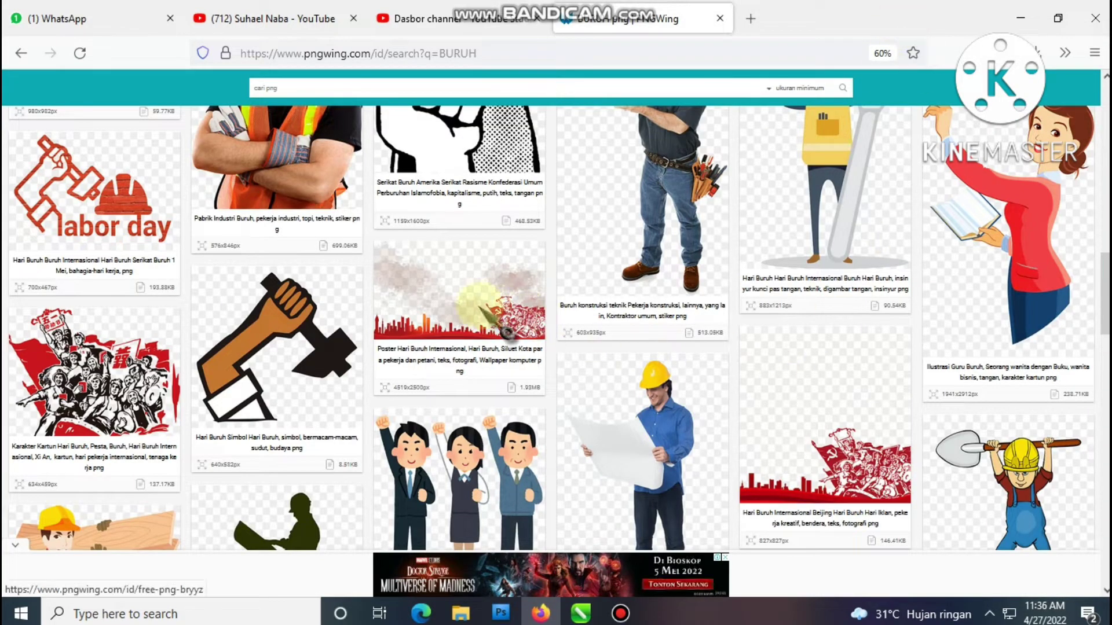
- Try to download the Poster Hari Buruh Internasional city-silhouette image from PNGWing, and close its tab
left_click(480, 308)
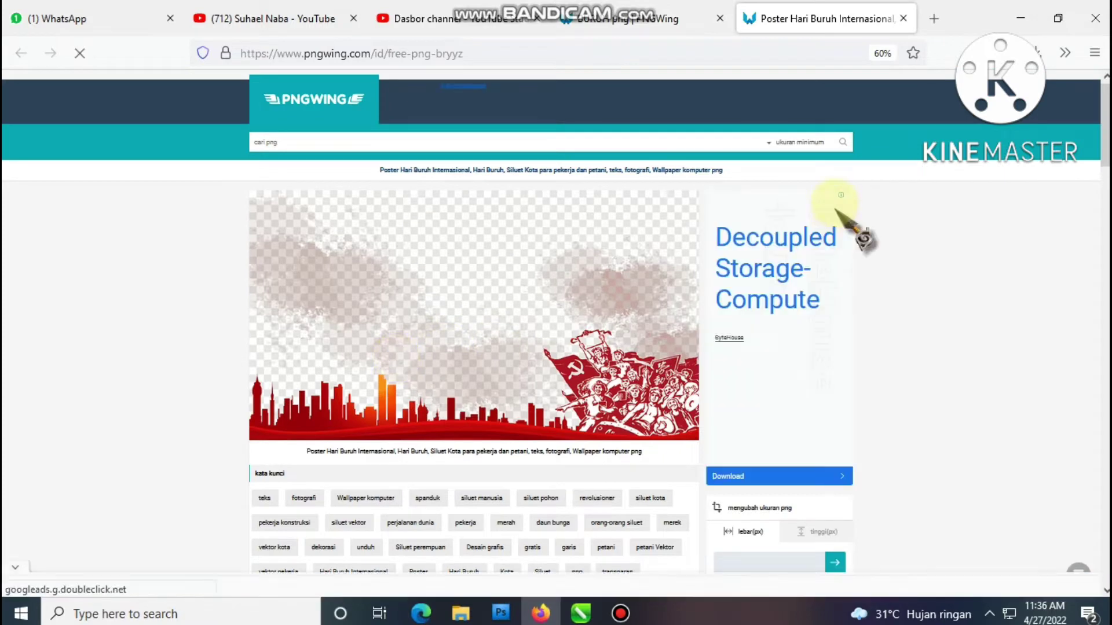
scroll(460, 440, "down", 5)
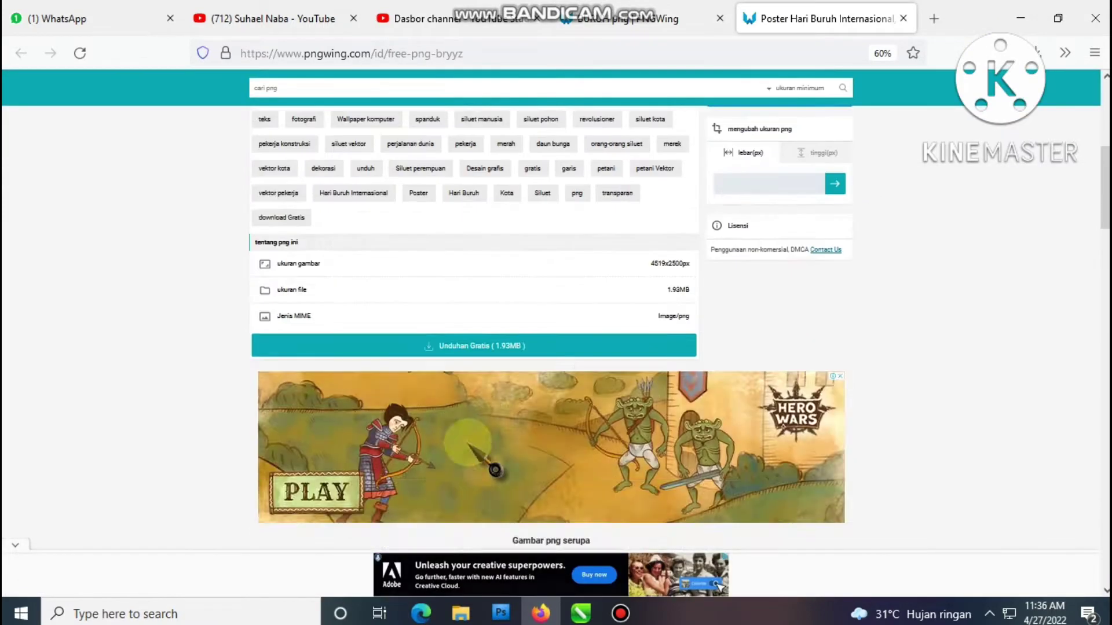
scroll(765, 379, "up", 4)
left_click(754, 370)
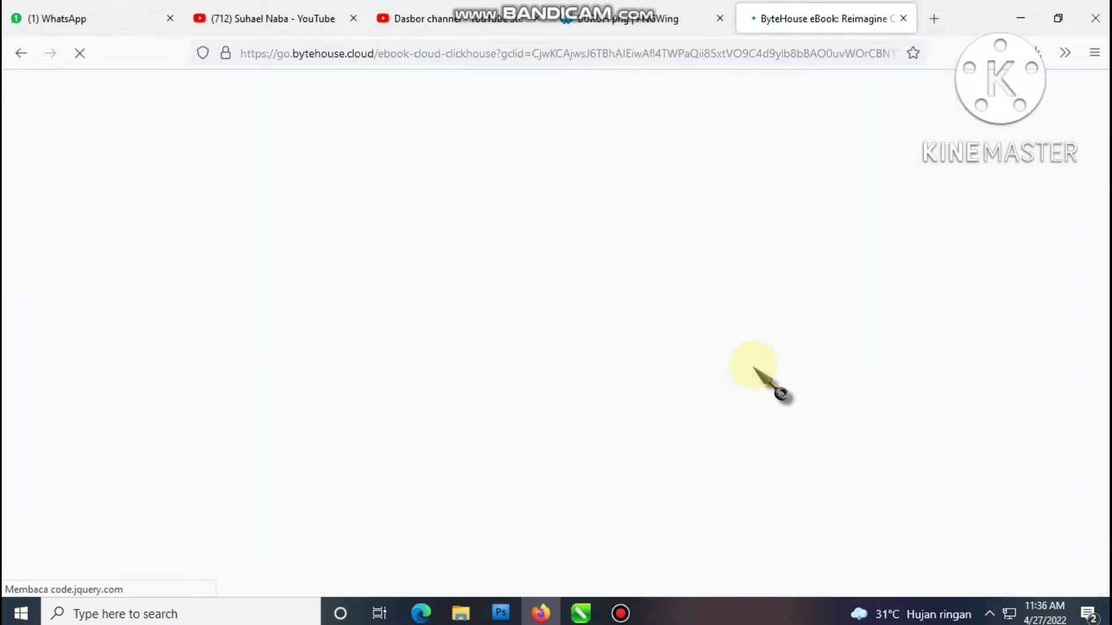
left_click(903, 18)
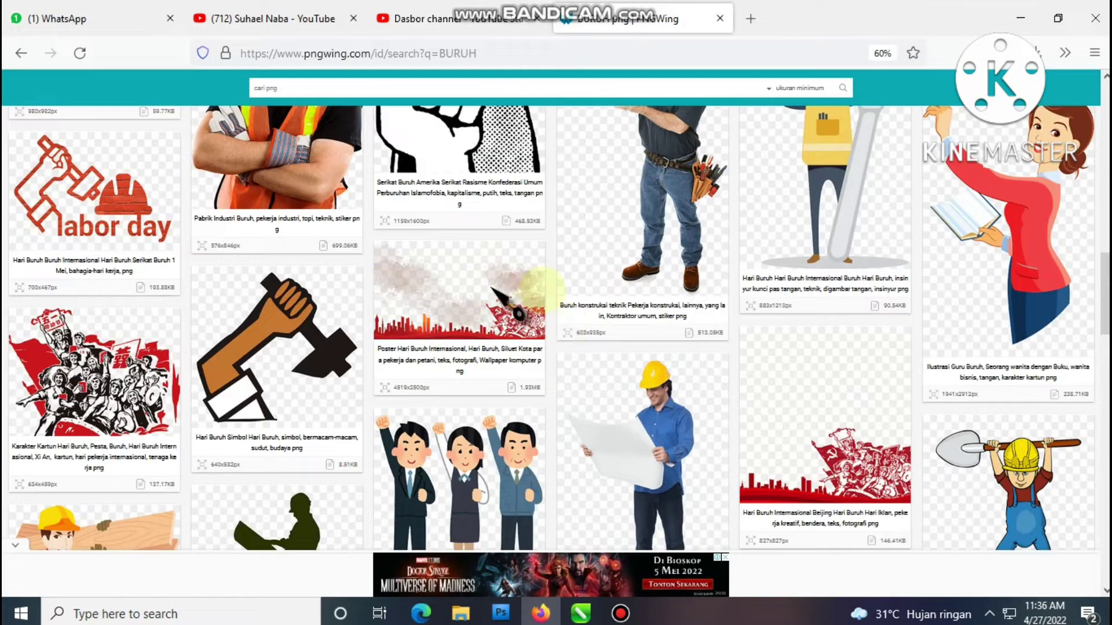
- Examine the Hari Buruh Internasional Beijing image at a larger zoom, and return to the BURUH search results to compare alternatives
left_click(521, 307)
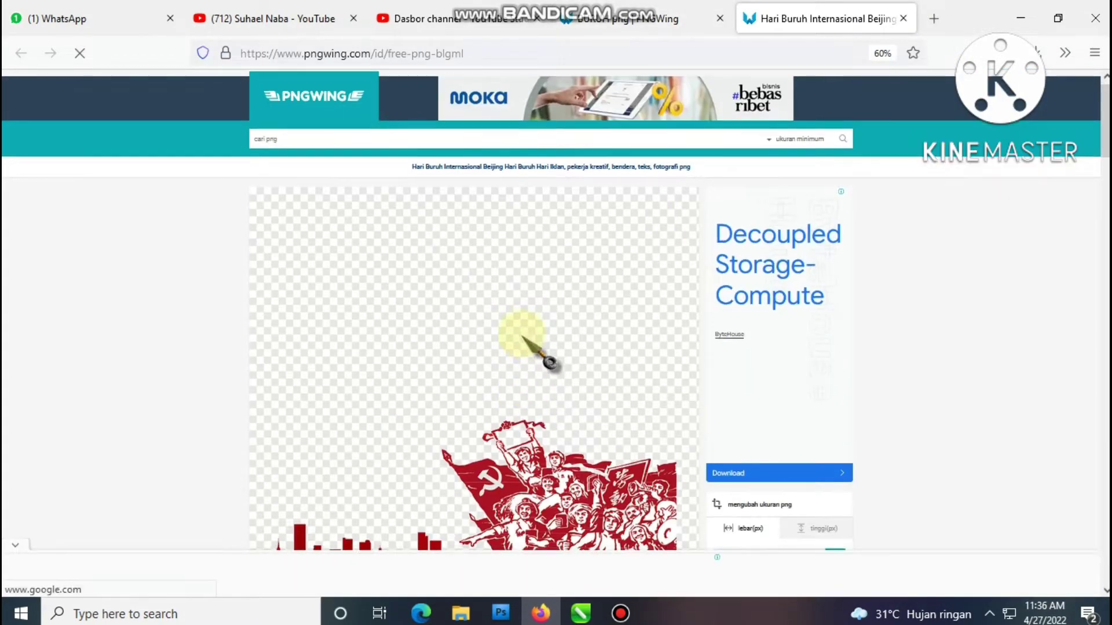
scroll(523, 337, "down", 3)
scroll(522, 383, "up", 3, "ctrl")
scroll(683, 383, "down", 4)
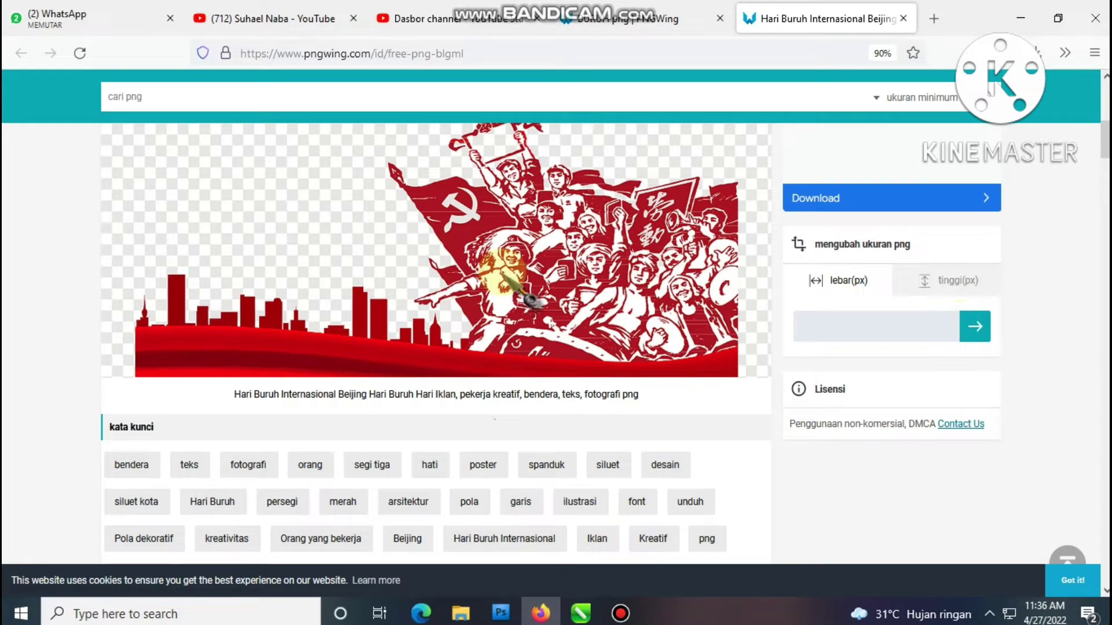
key("ctrl+shift+Tab")
scroll(597, 377, "up", 10)
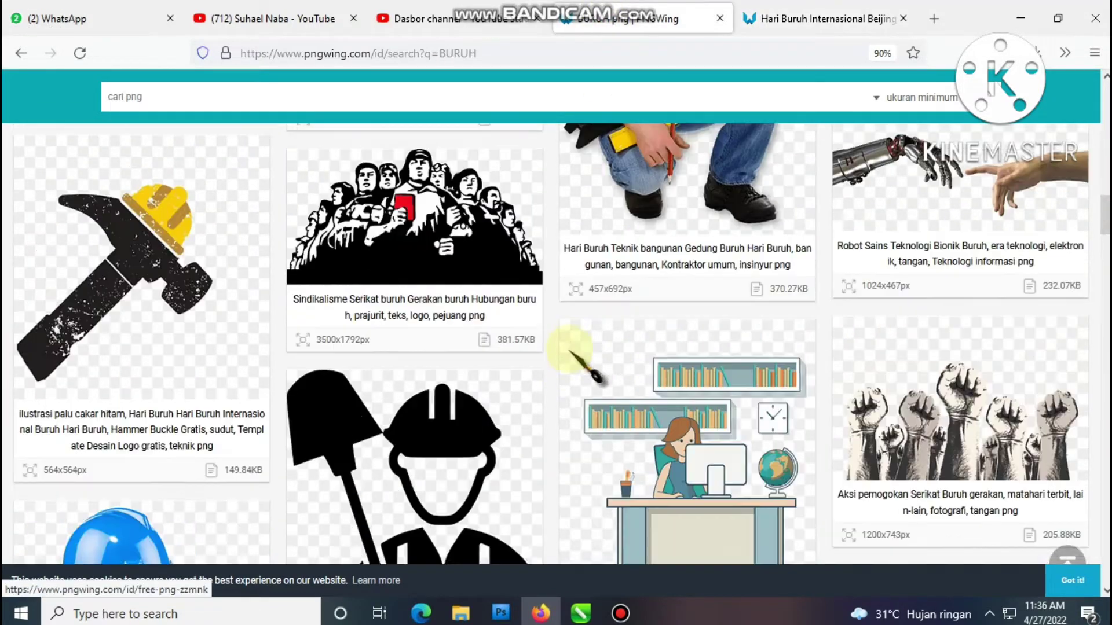
scroll(596, 376, "up", 5)
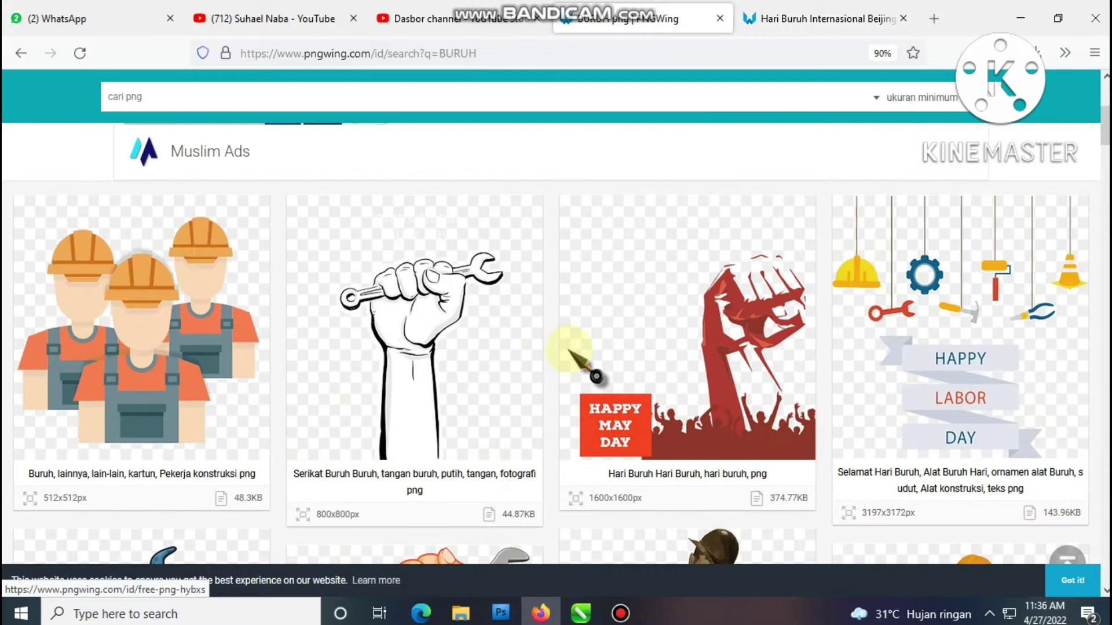
- Open the red fist Happy May Day image and download its free PNG, dismissing the advertisement
left_click(718, 348)
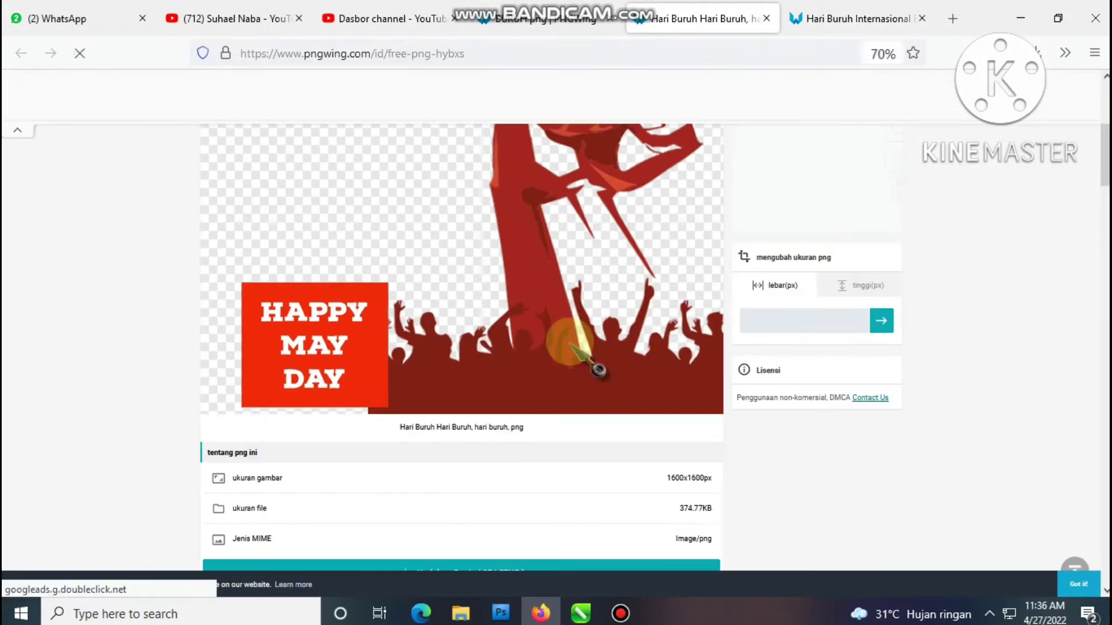
left_click(1036, 53)
left_click(517, 314)
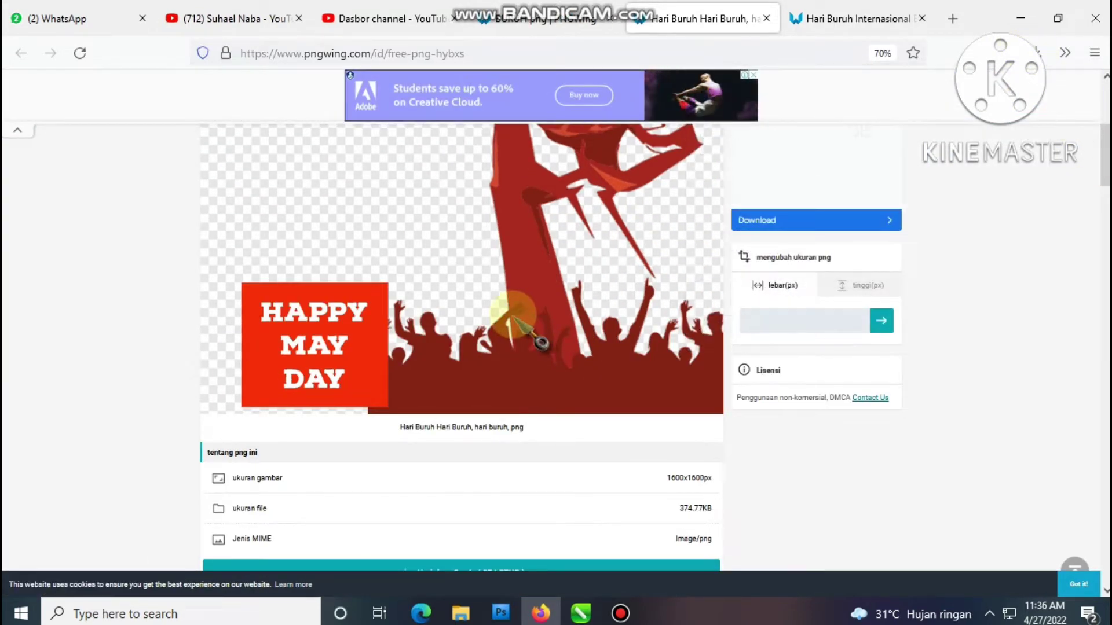
scroll(815, 438, "down", 1)
scroll(815, 437, "down", 2)
left_click(484, 455)
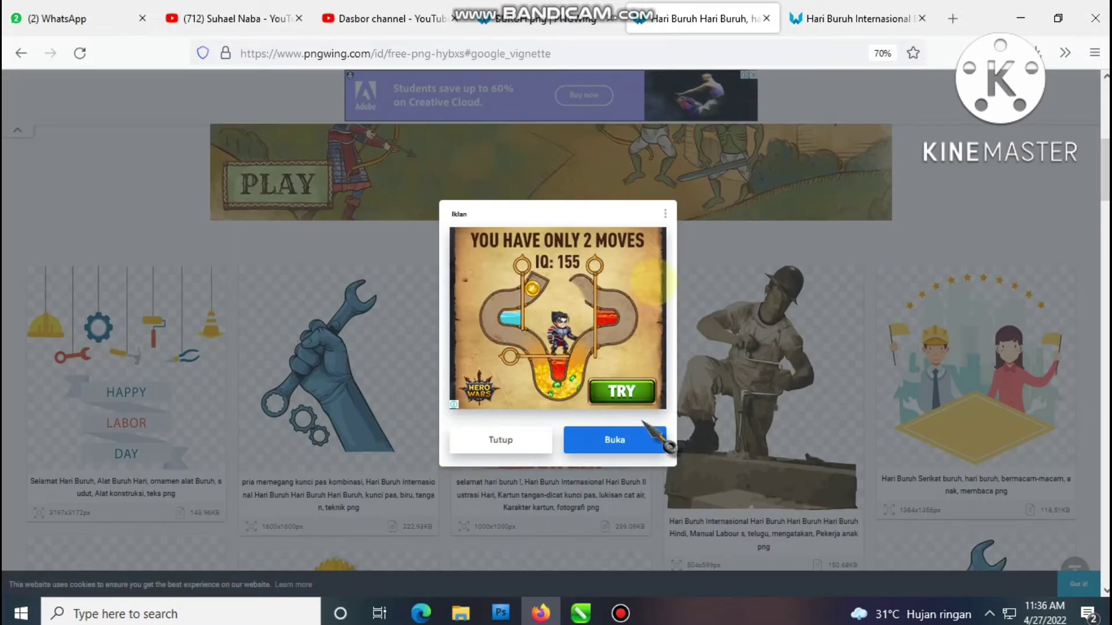
left_click(542, 441)
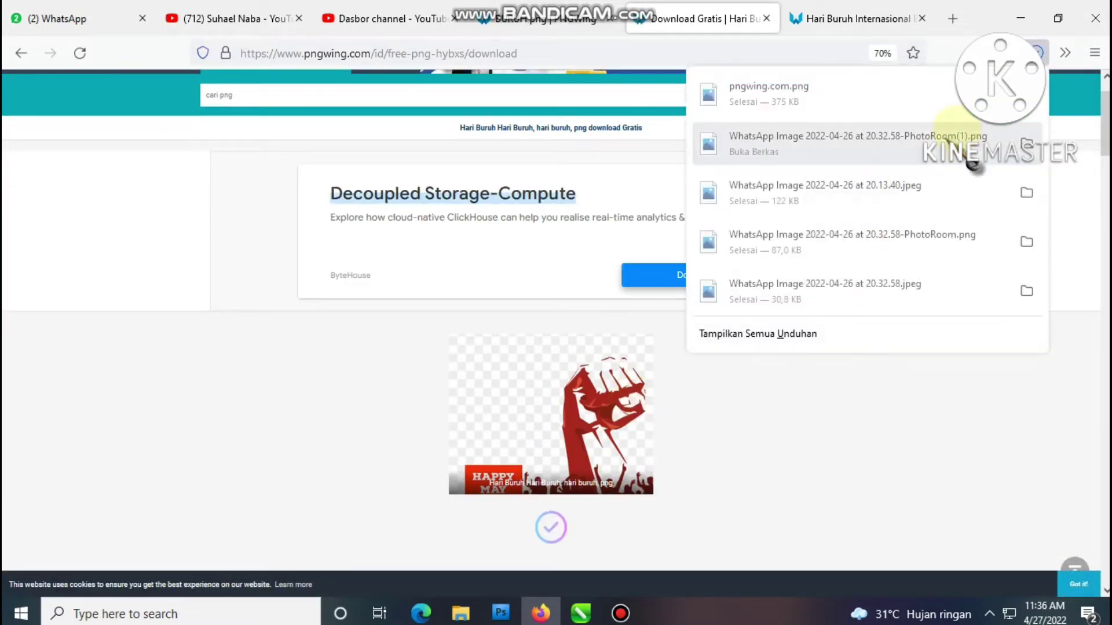
- Import pngwing.com from the Downloads folder into the Untitled-1 CorelDRAW document and place it reduced beneath the slogan, beside the portraits
left_click(1026, 94)
mouse_move(596, 619)
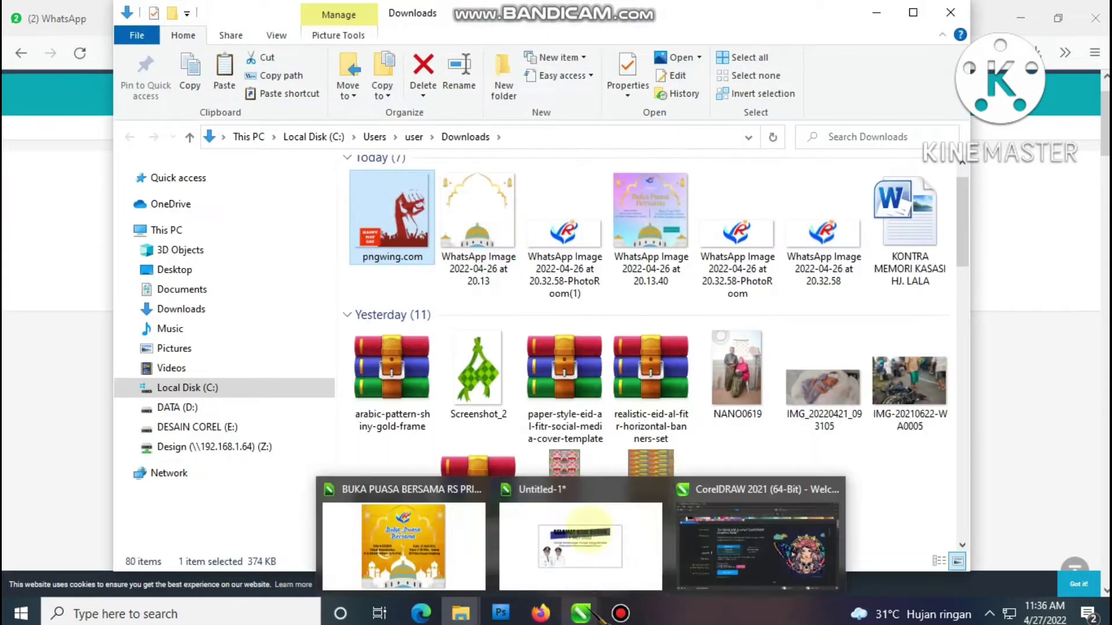
left_click_drag(600, 538, 568, 397)
scroll(566, 397, "down", 3)
left_click_drag(695, 271, 591, 377)
scroll(555, 402, "up", 4)
- Align the Happy May Day artwork to the bottom edge of the page rectangle
left_click(645, 402, "shift")
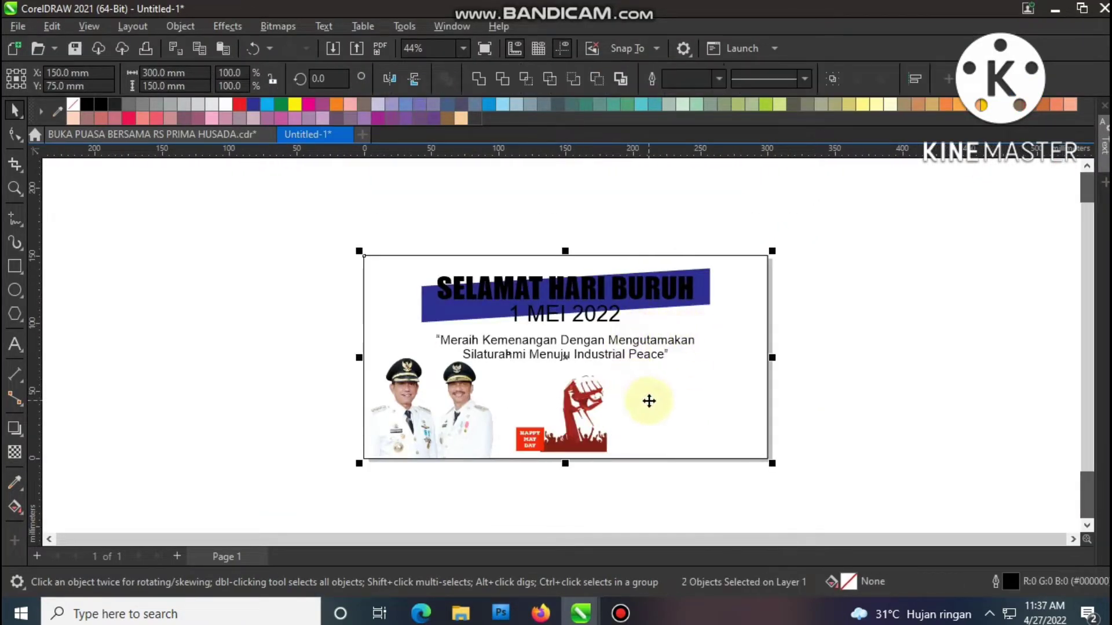
left_click(894, 409)
left_click(582, 412)
left_click(679, 421, "shift")
key("b")
left_click(971, 432)
key("F4")
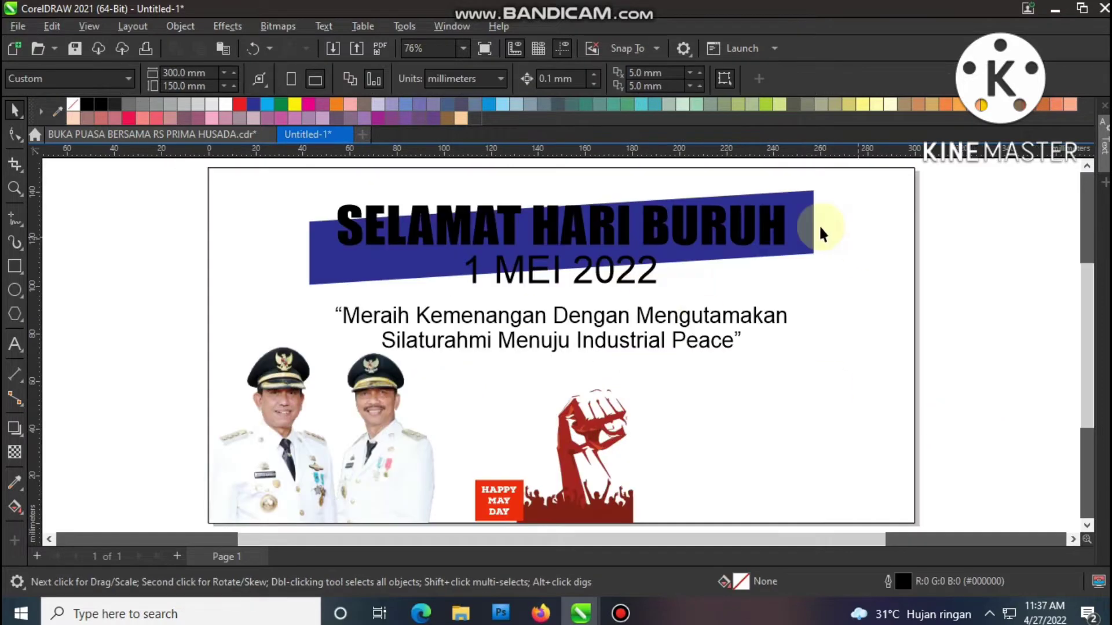
- Fill the SELAMAT HARI BURUH heading with yellow
left_click(742, 223)
left_click(226, 105)
left_click(295, 105)
left_click(973, 244)
- Set the 1 MEI 2022 date in Arial Narrow (Bold) and scale it down slightly
left_click(592, 263)
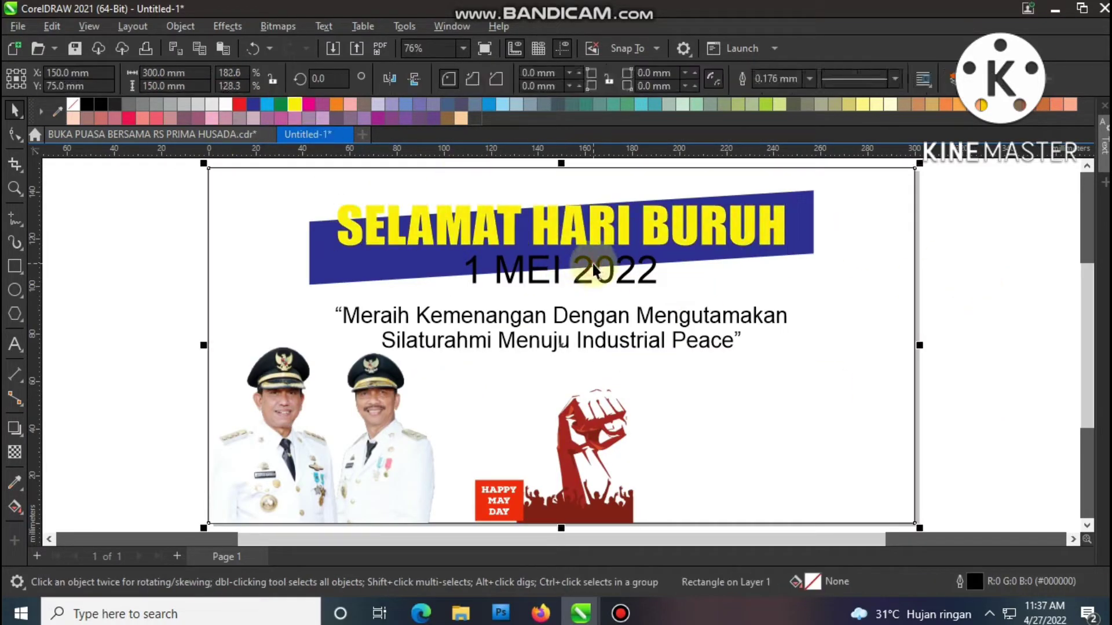
left_click(591, 266)
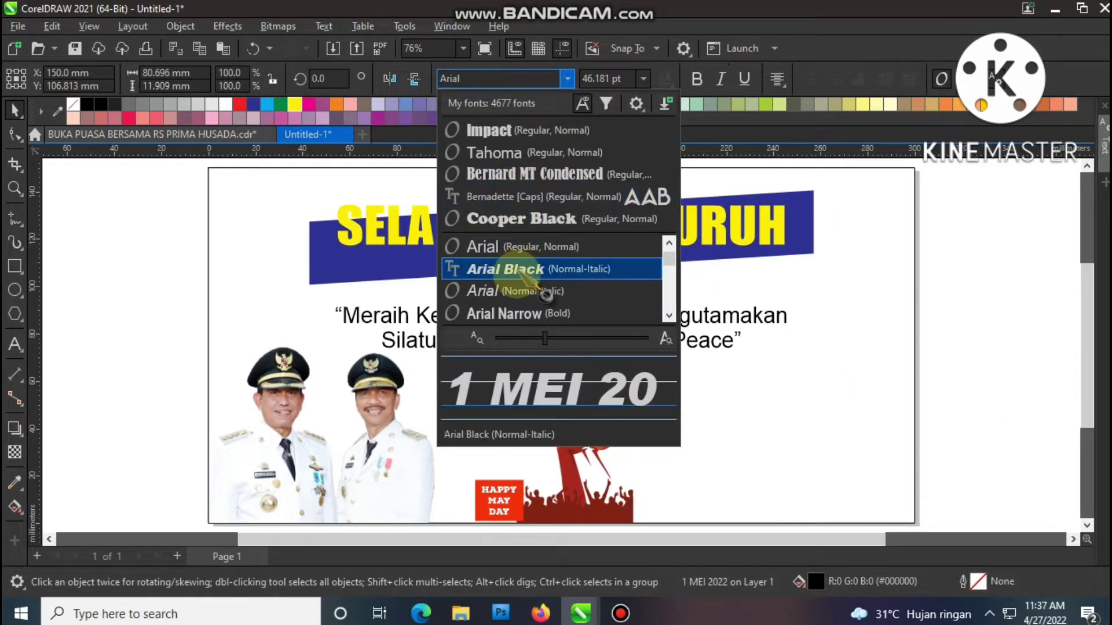
left_click(504, 311)
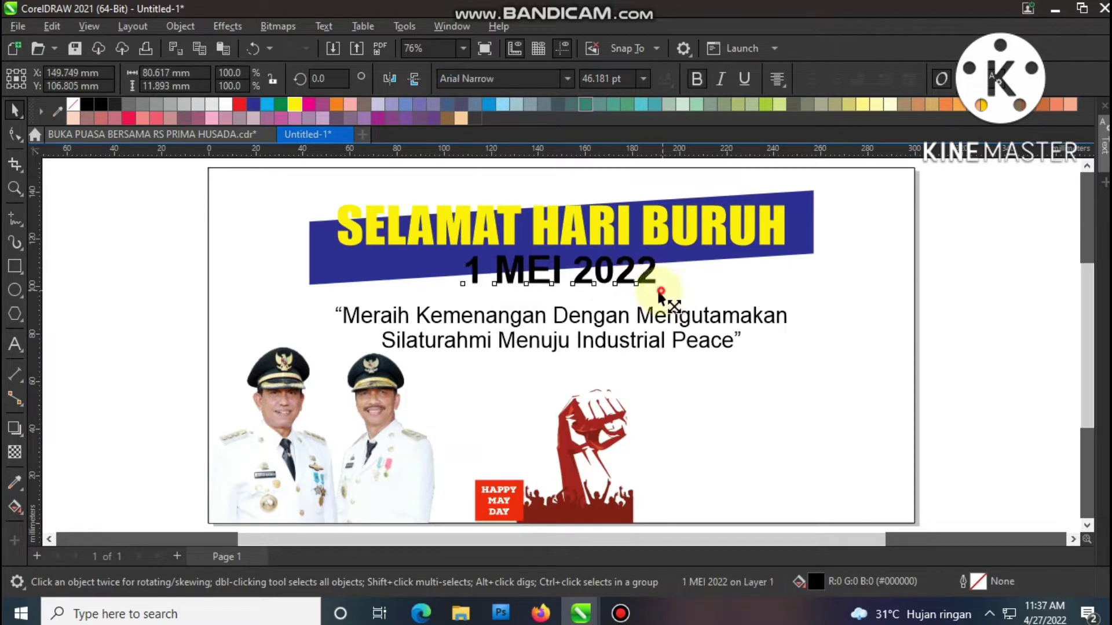
- Set the slogan's font to Asdonuts and enlarge the text proportionally to about 197 mm wide
left_click(661, 340)
left_click(567, 79)
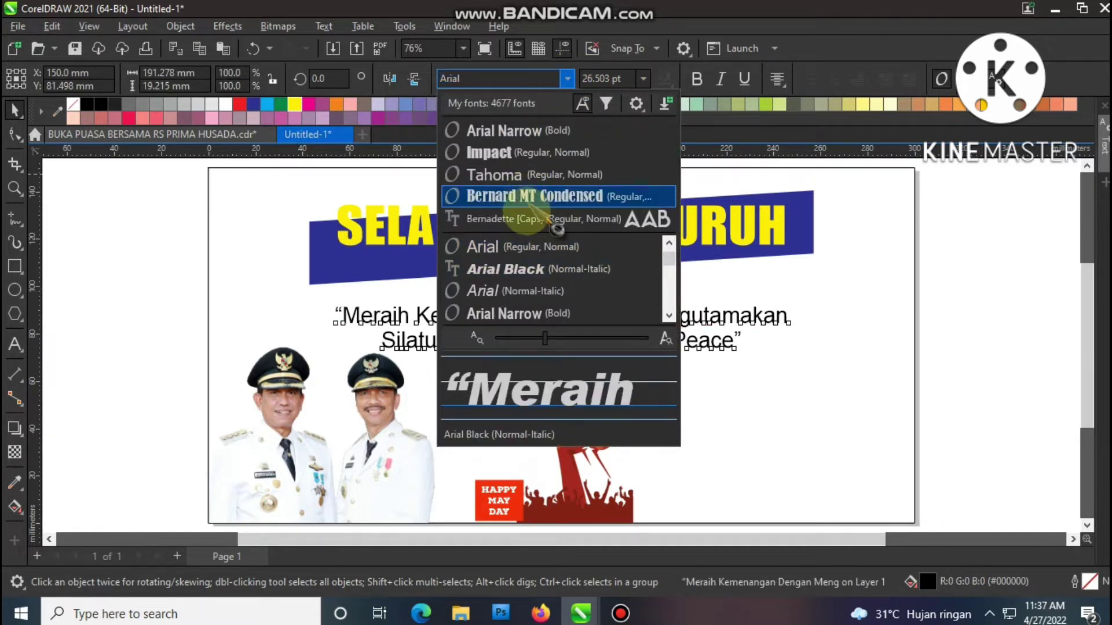
scroll(527, 294, "down", 5)
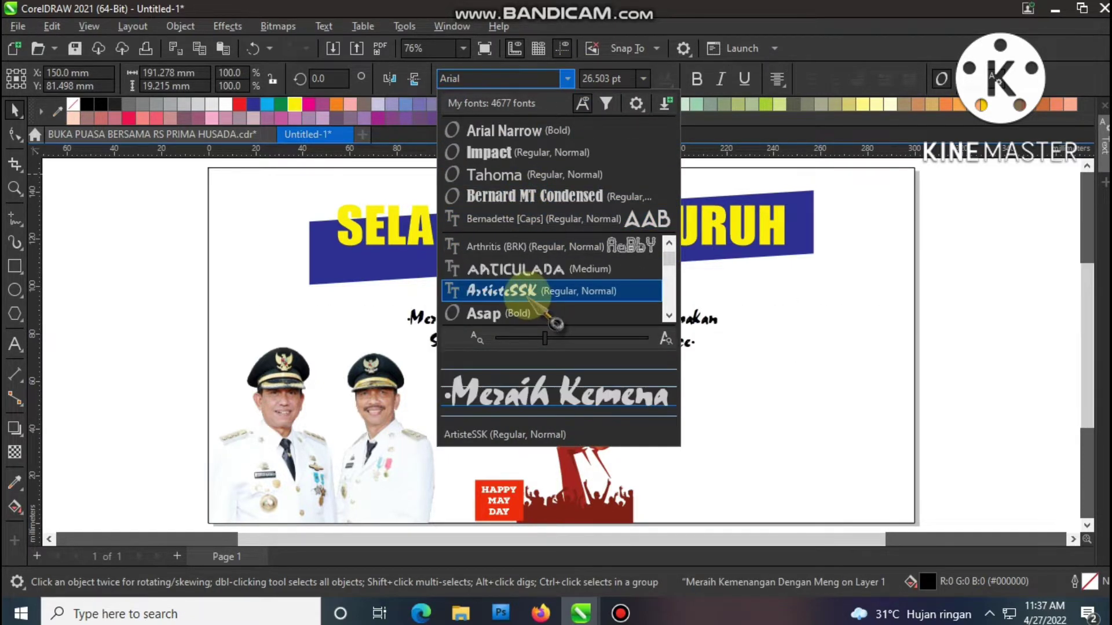
left_click(530, 292)
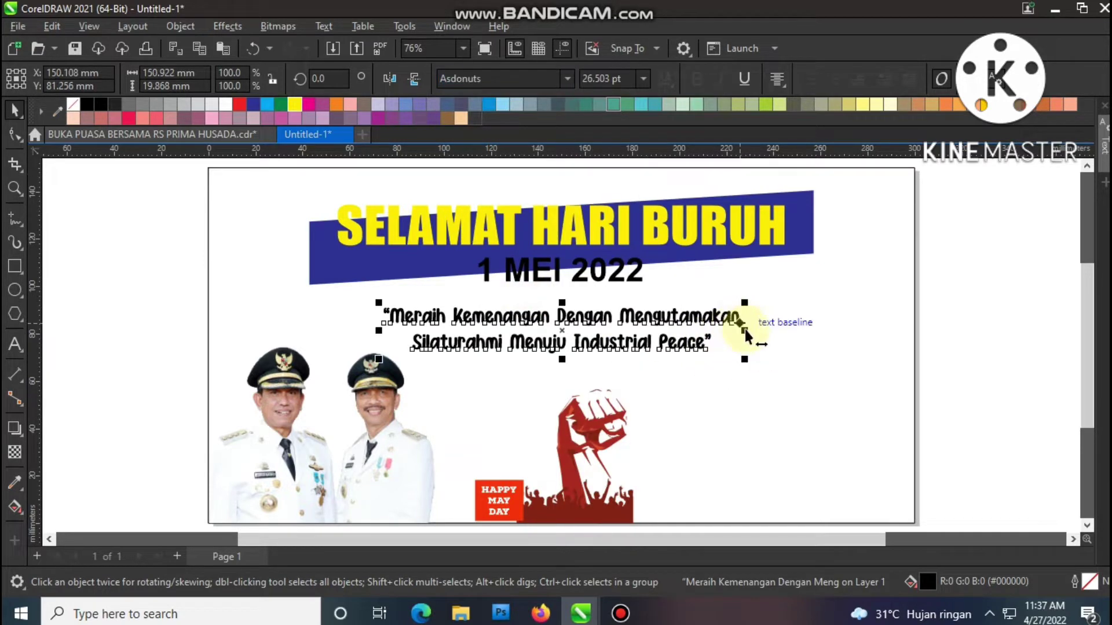
left_click_drag(745, 329, 802, 288)
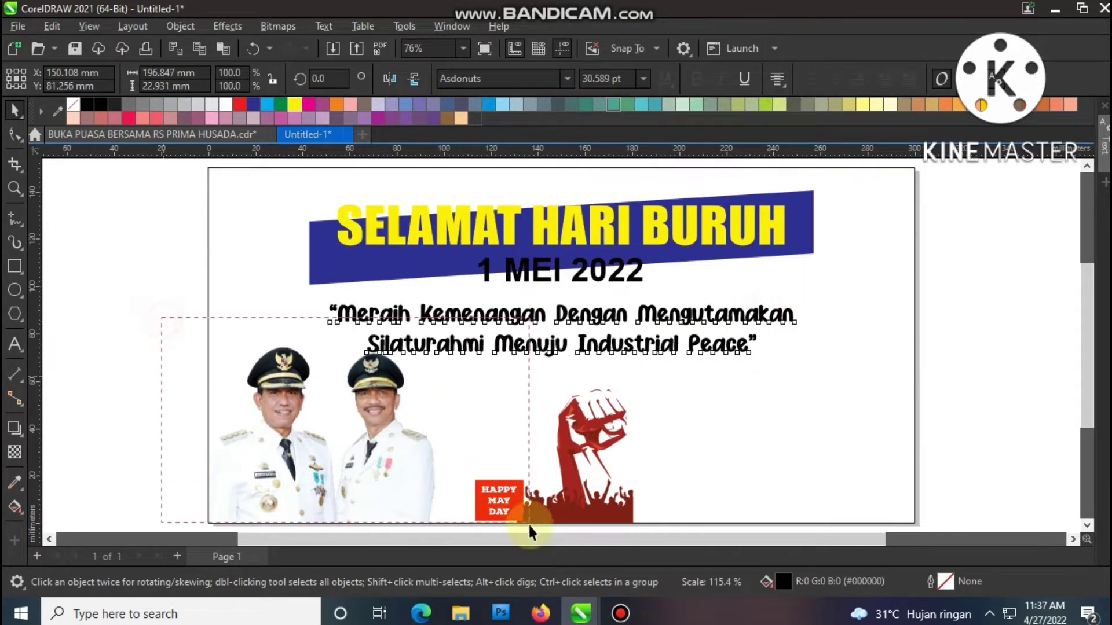
- Scale both portraits down slightly, and move the heading, blue shape, date and slogan up together
left_click_drag(529, 527, 530, 530)
left_click_drag(453, 328, 446, 335)
scroll(446, 314, "down", 3)
left_click_drag(237, 204, 722, 375)
scroll(520, 246, "up", 2)
left_click_drag(517, 247, 517, 240)
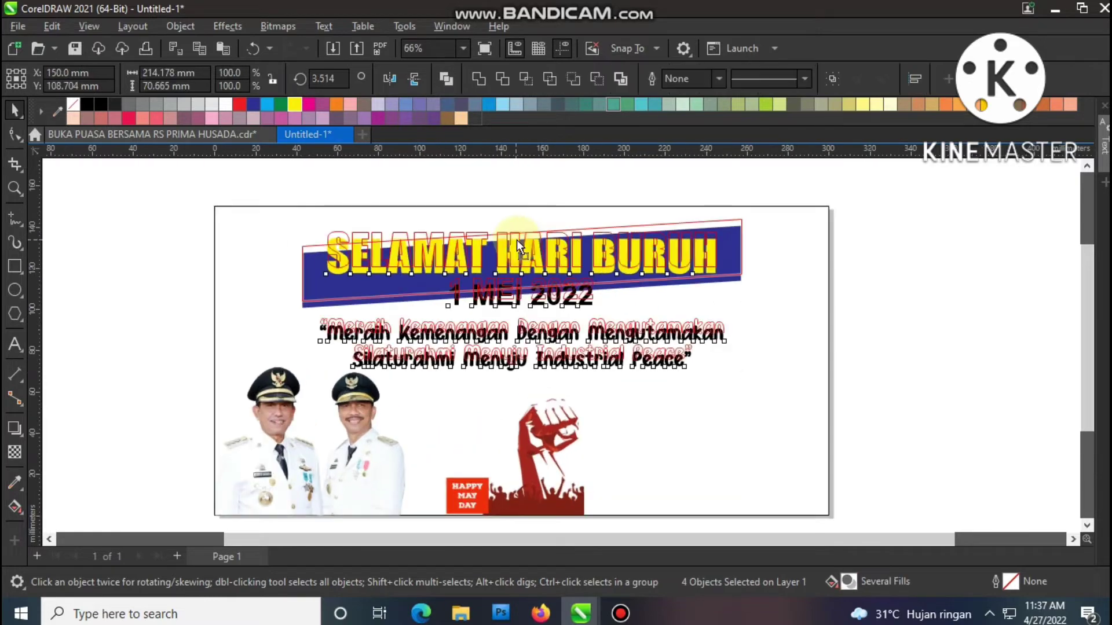
- Switch to File Explorer and search the DESAIN COREL (E:) drive for BURU
mouse_move(460, 614)
left_click(293, 541)
left_click(77, 421)
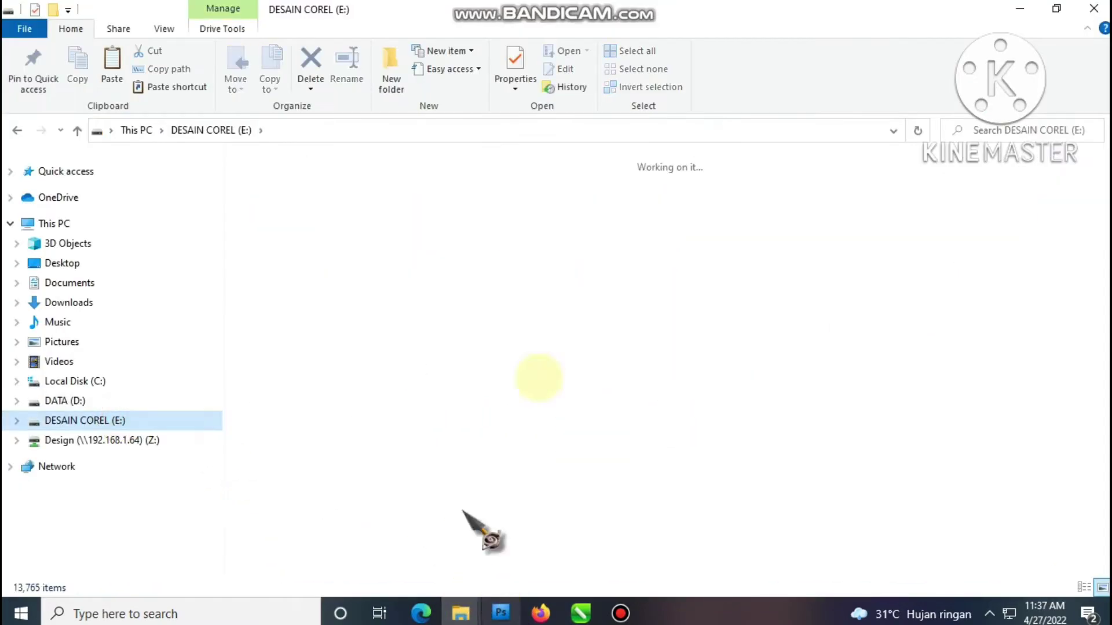
left_click(1025, 130)
type("BURU")
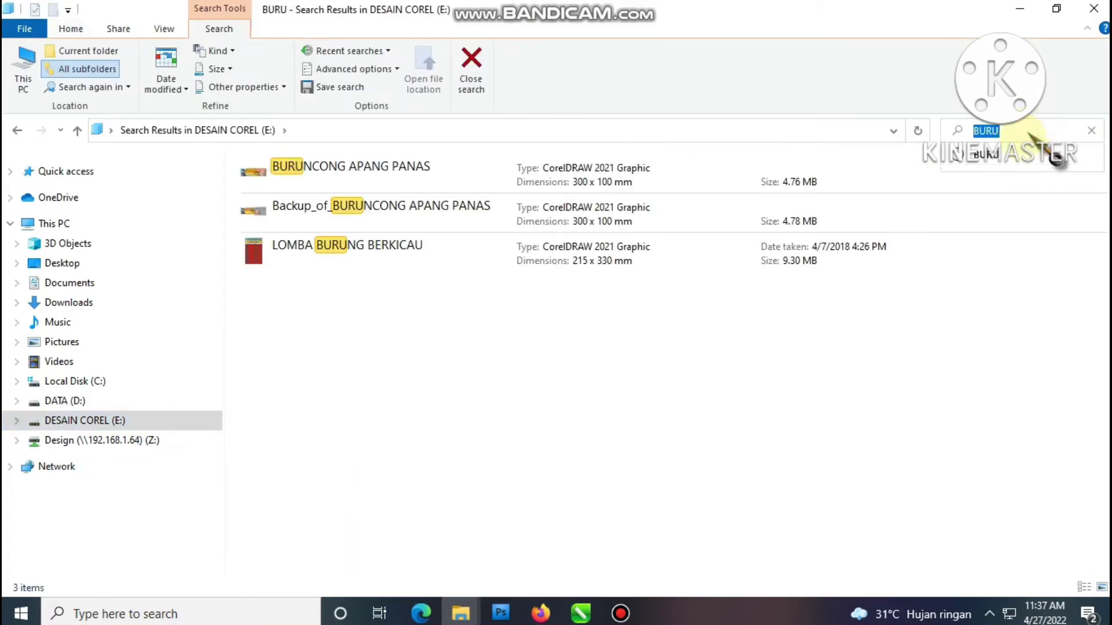
left_click(1011, 134)
type("H")
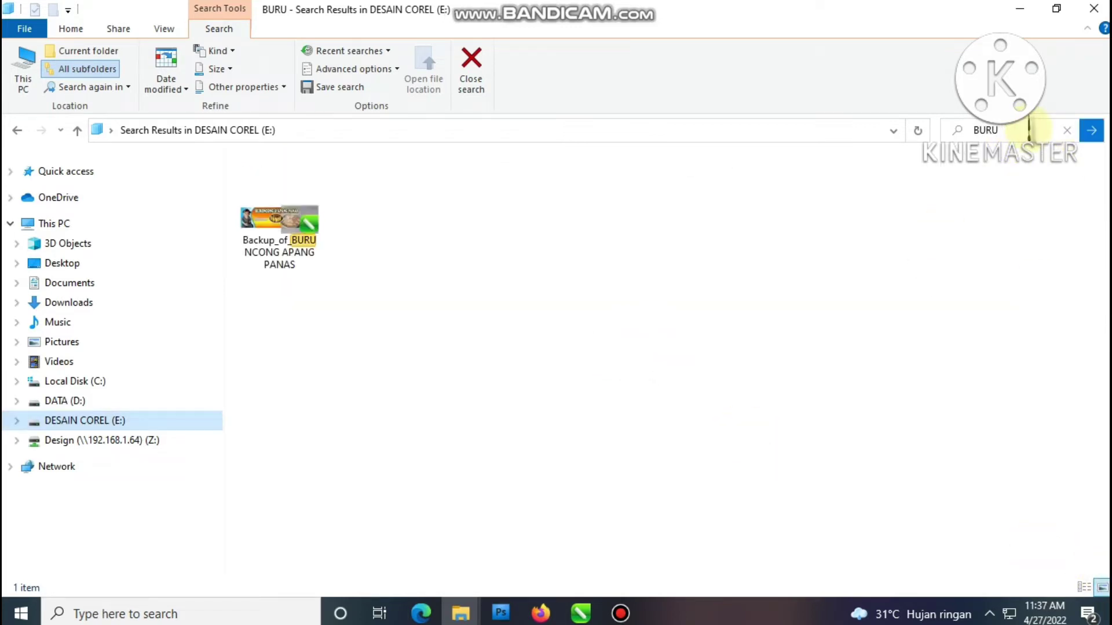
left_click(618, 612)
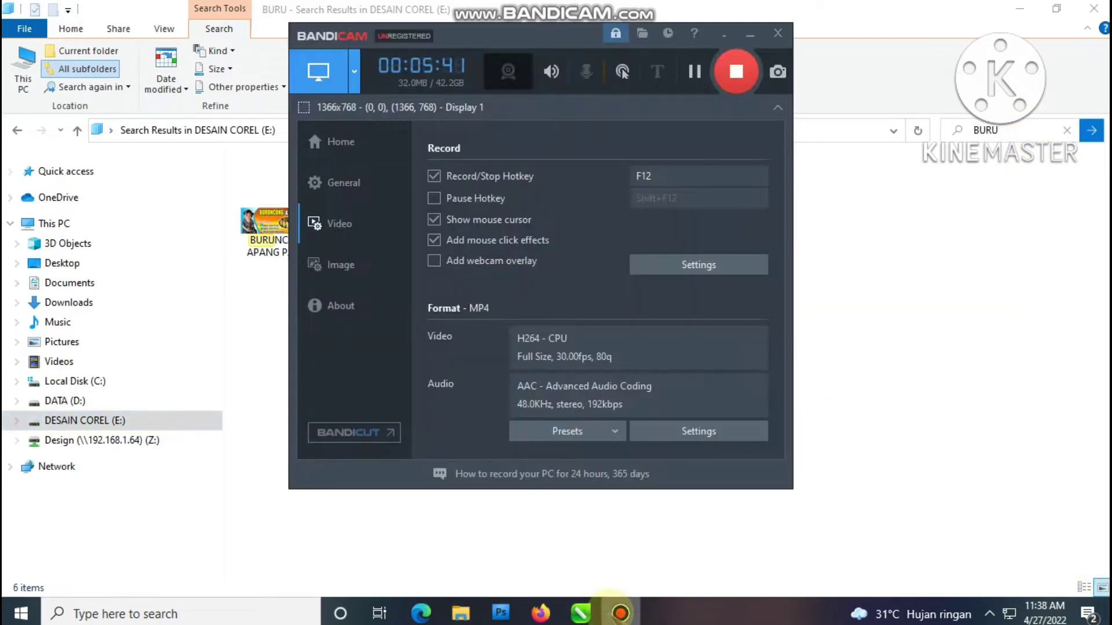
left_click(618, 613)
- Switch to Firefox, download the newly received portrait photo from the WhatsApp Web chat and show it in the Downloads folder
left_click(541, 613)
left_click(75, 19)
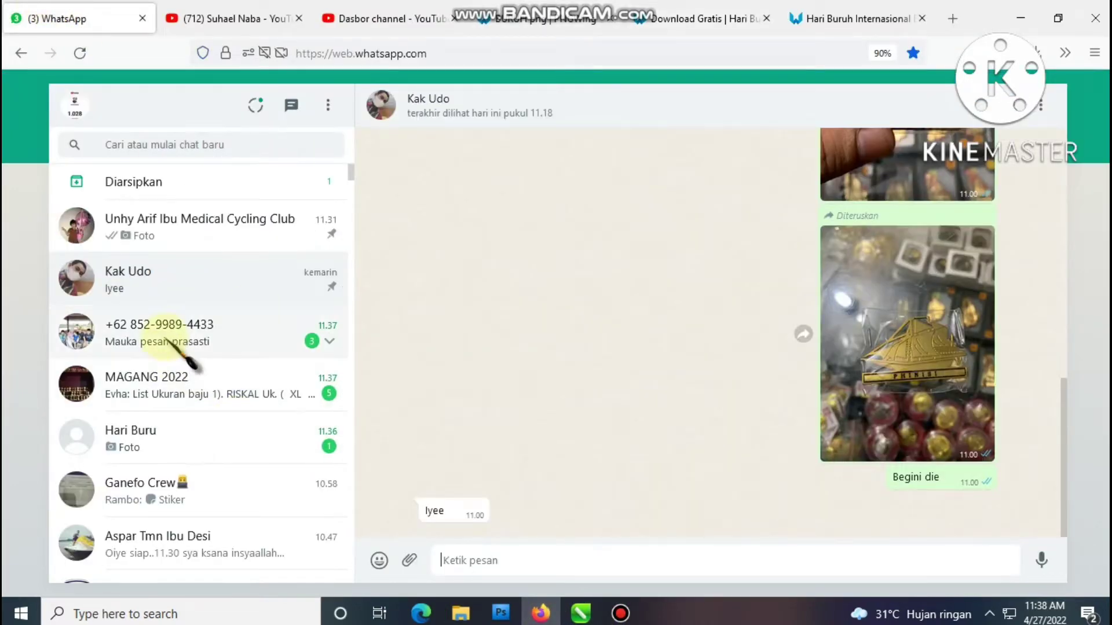
left_click(194, 436)
left_click(526, 394)
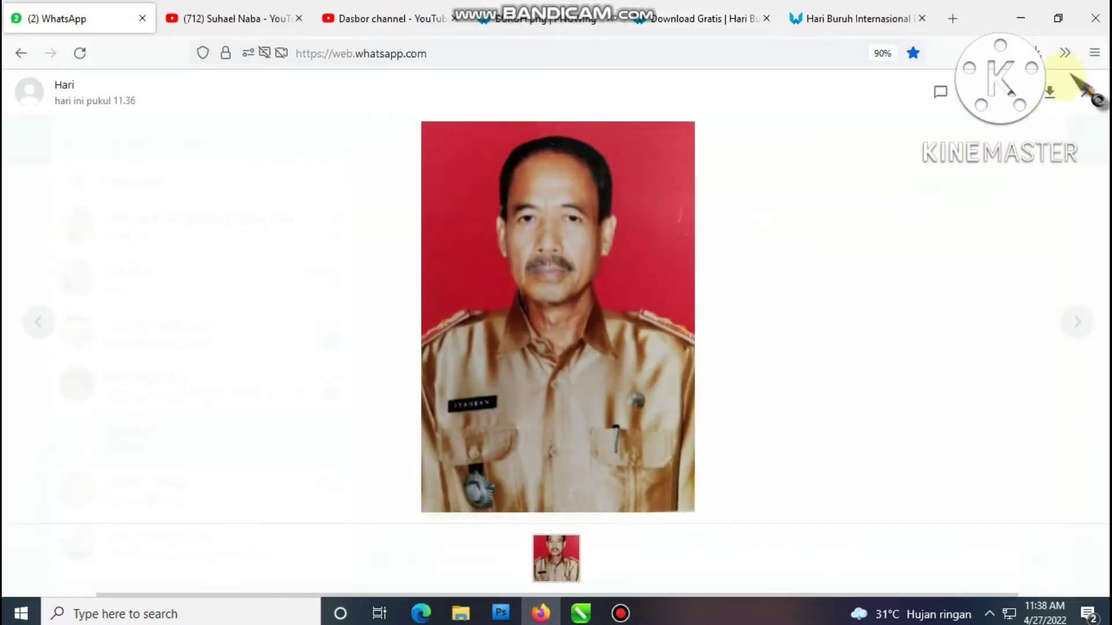
left_click(1049, 91)
left_click(1025, 99)
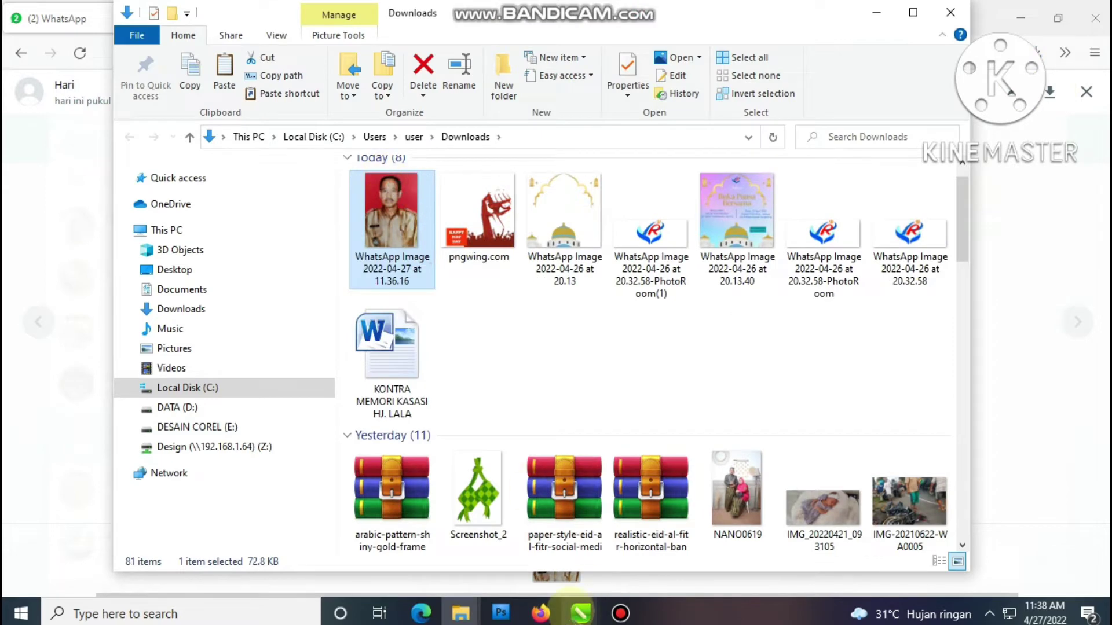
- Return to Firefox, load photoroom.com in the YouTube Studio tab and open its background remover
left_click(542, 612)
left_click(492, 19)
left_click(462, 19)
left_click(401, 49)
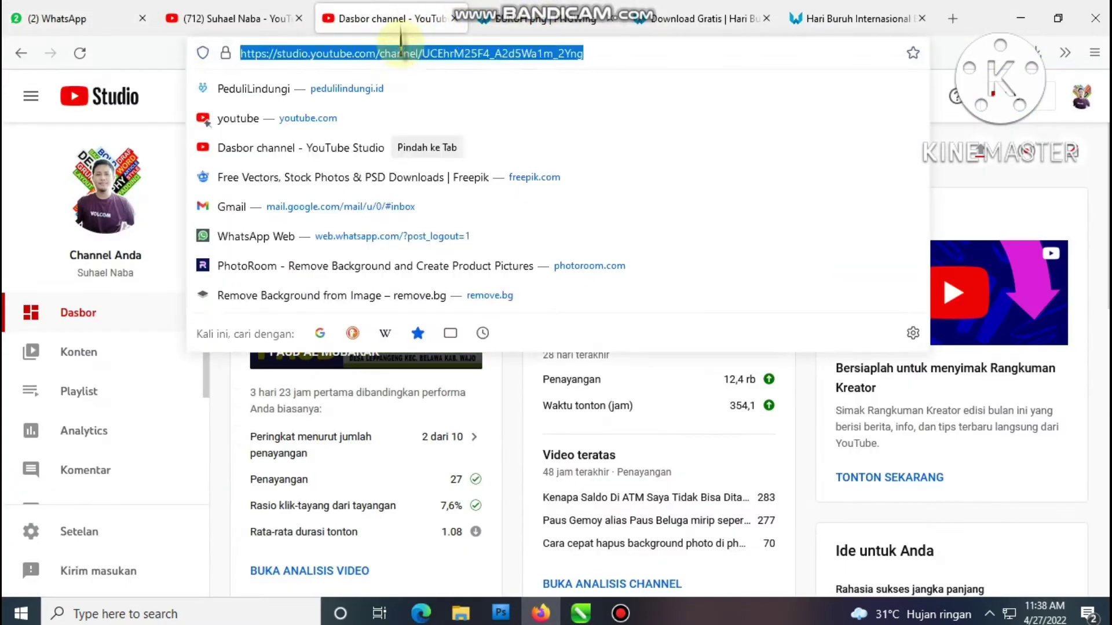
type("PHOTOroom.com/")
key("Return")
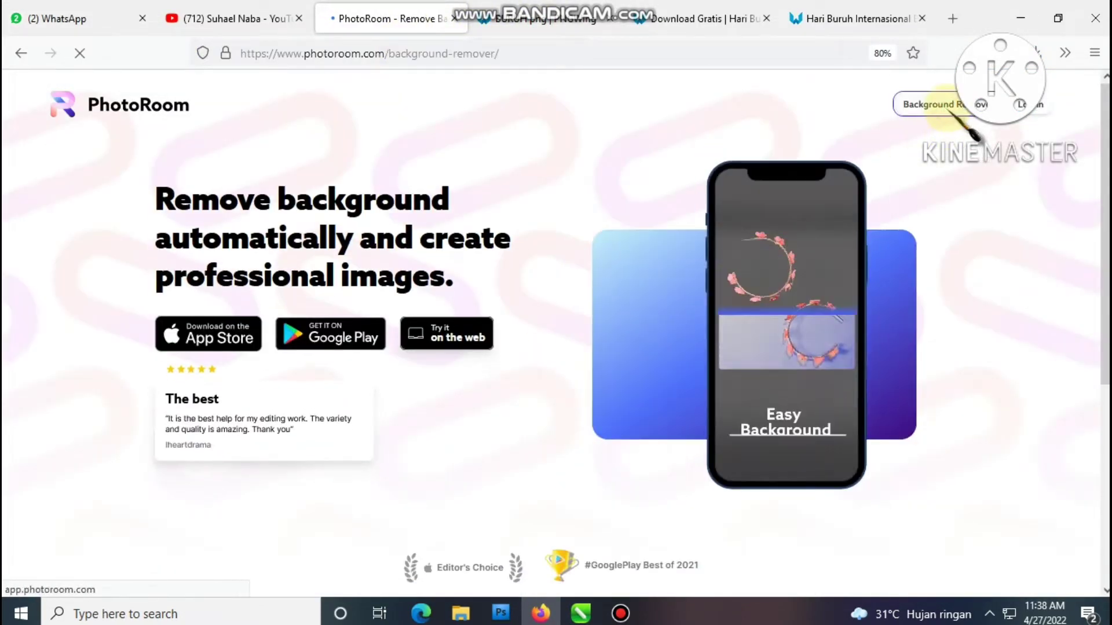
- Upload the downloaded portrait photo to PhotoRoom, make its background transparent and download the cut-out
left_click(608, 478)
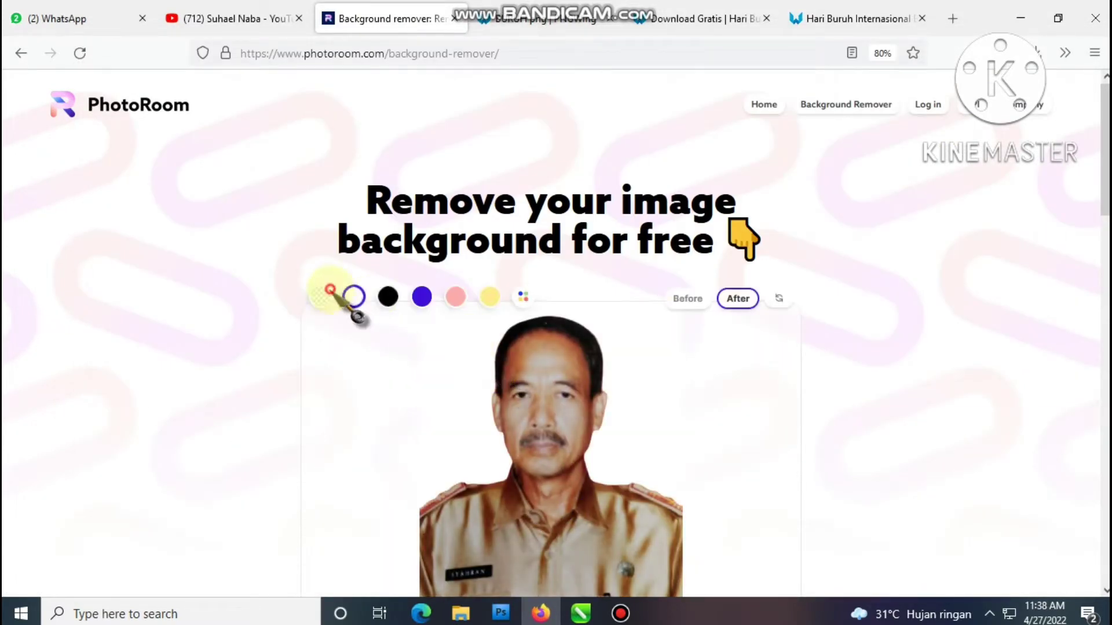
left_click(321, 293)
scroll(718, 299, "down", 5)
left_click(516, 401)
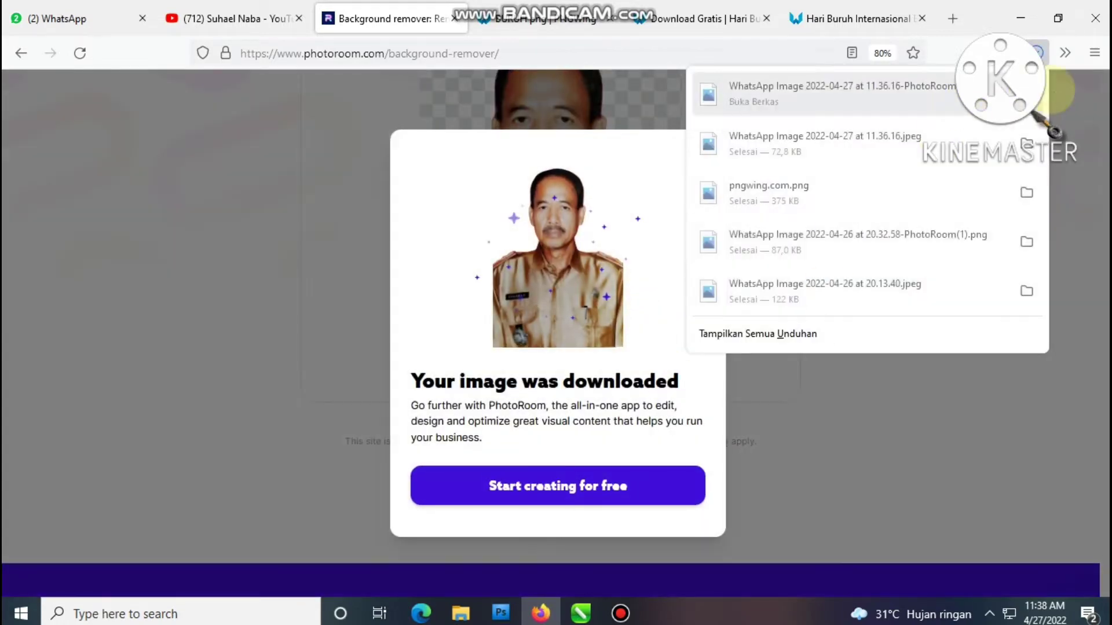
- Open the downloaded portrait cut-out in Photoshop, brighten it with Curves, and close it with the changes saved
left_click(1029, 88)
left_click_drag(615, 588, 491, 441)
key("ctrl+m")
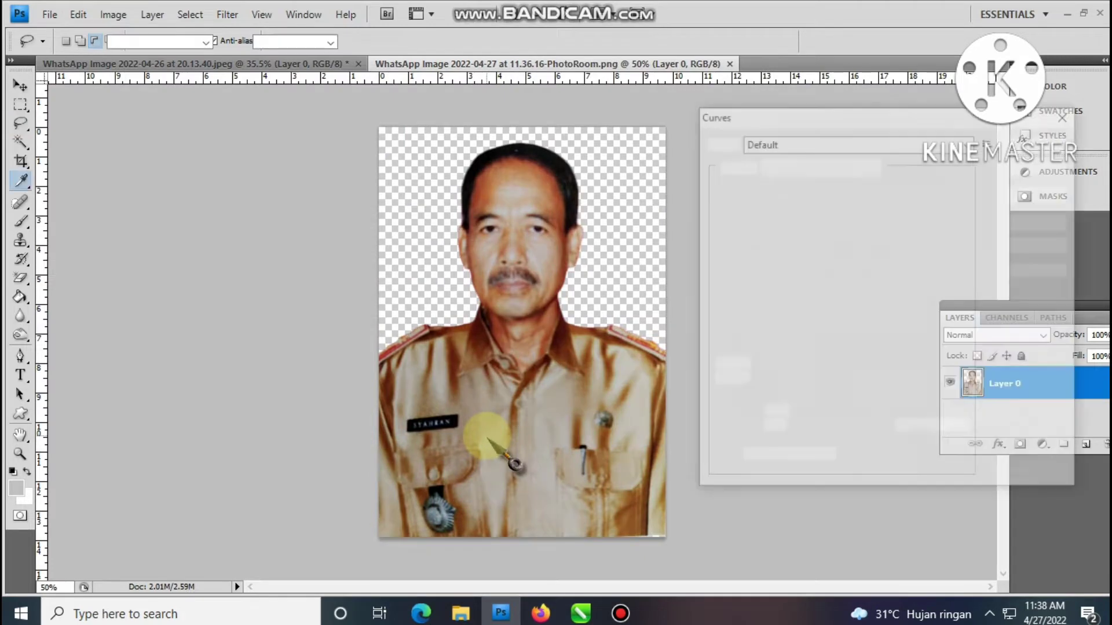
left_click_drag(869, 281, 855, 272)
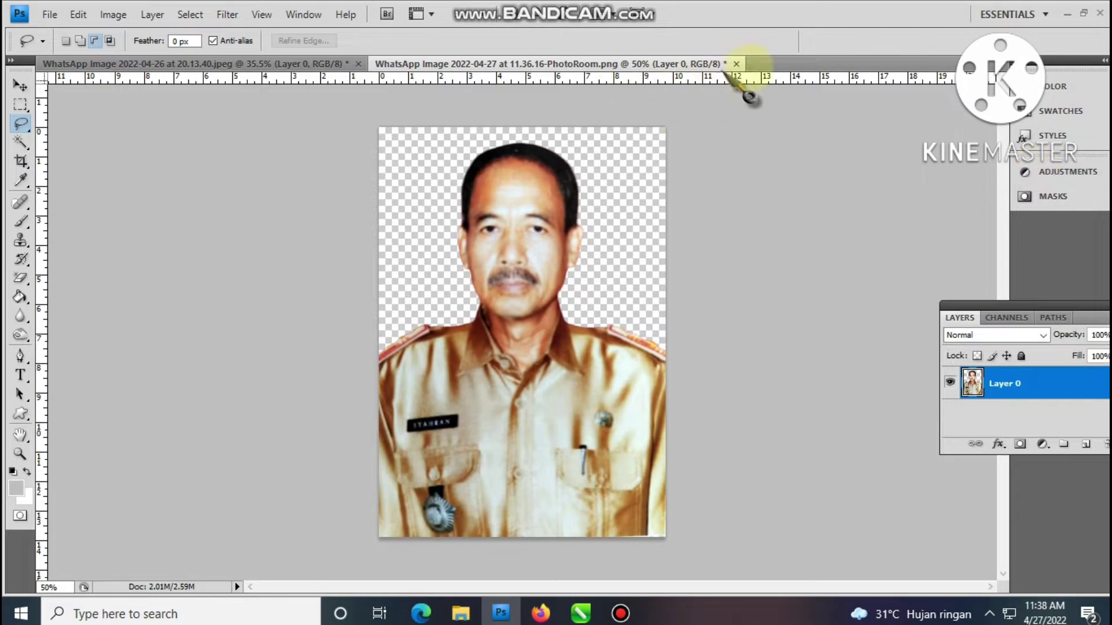
left_click(736, 64)
left_click(561, 248)
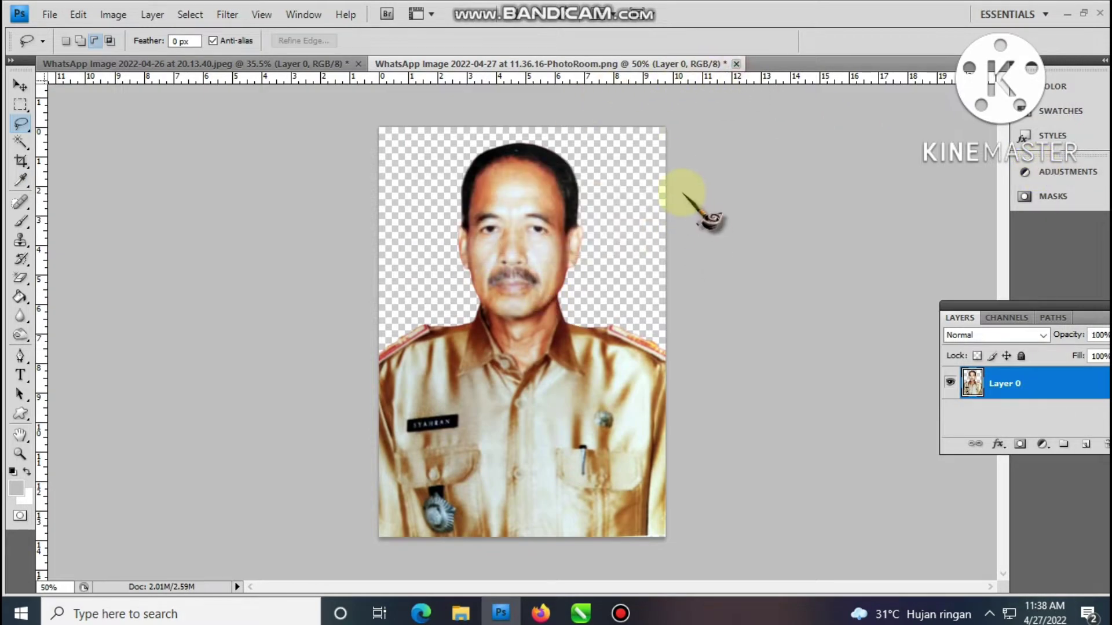
- Place the brightened portrait cut-out from the Downloads folder into the CorelDRAW banner and shrink it to fit the page
key("alt+Tab")
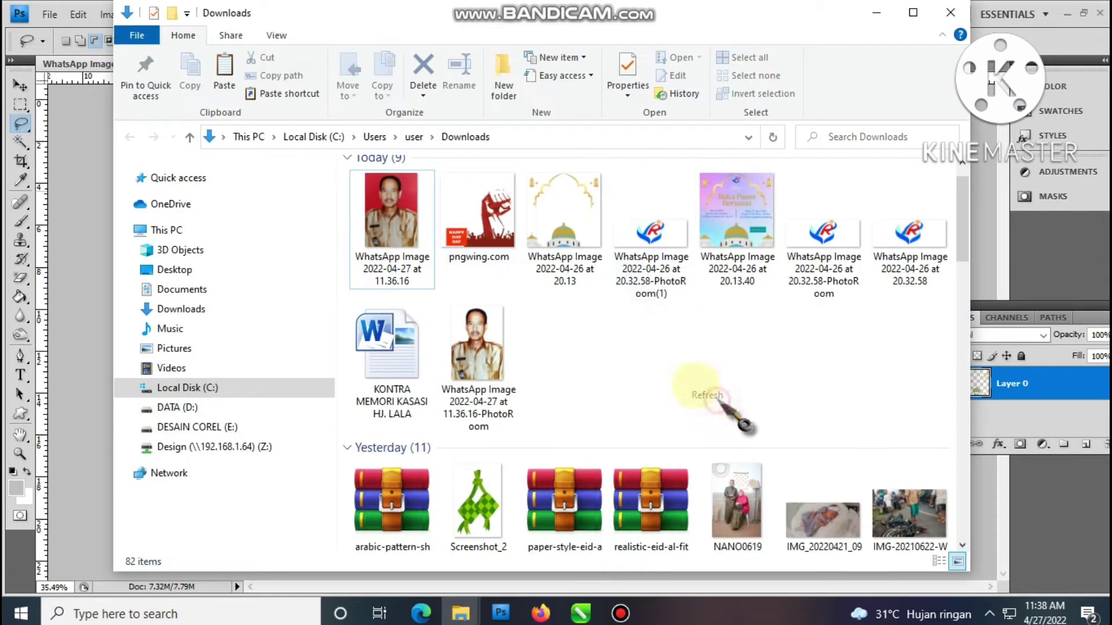
mouse_move(581, 611)
left_click_drag(608, 570, 801, 340)
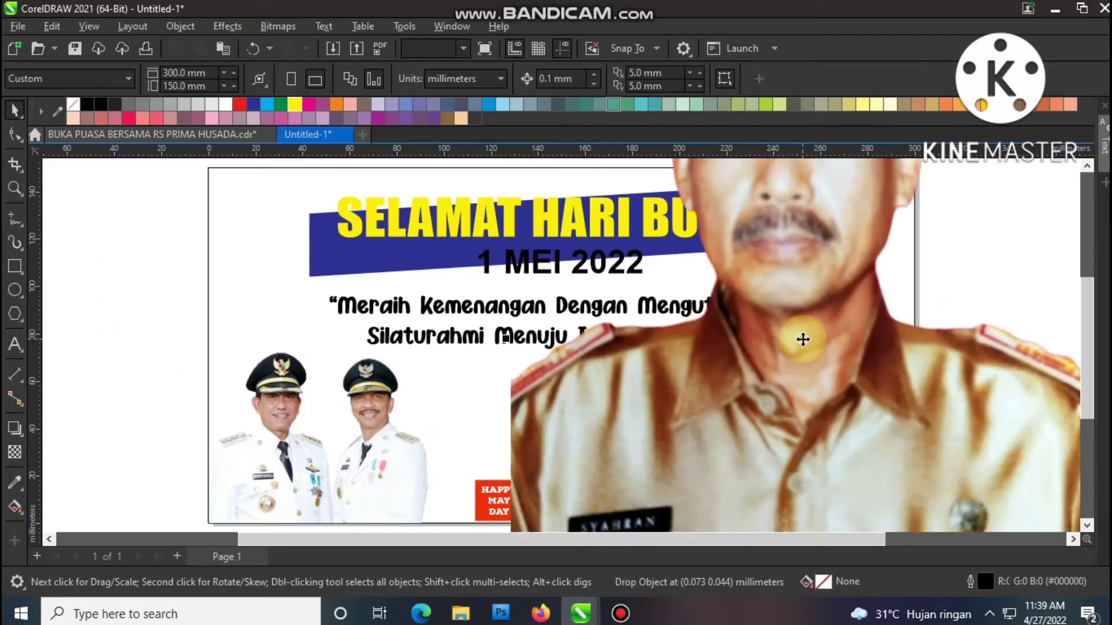
scroll(802, 340, "down", 3)
left_click_drag(817, 213, 750, 307)
- Align the new portrait to the right and bottom edges of the banner rectangle
scroll(739, 383, "up", 3)
left_click(740, 385, "shift")
key("r")
key("b")
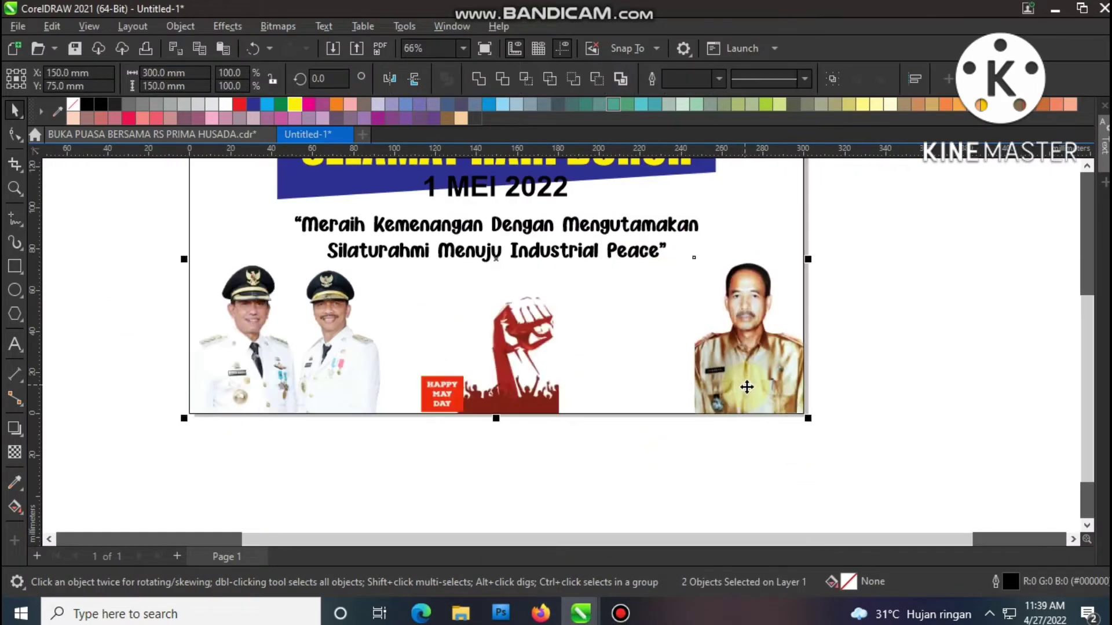
left_click(963, 320)
left_click(759, 313)
key("F4")
left_click(986, 214)
left_click(602, 486)
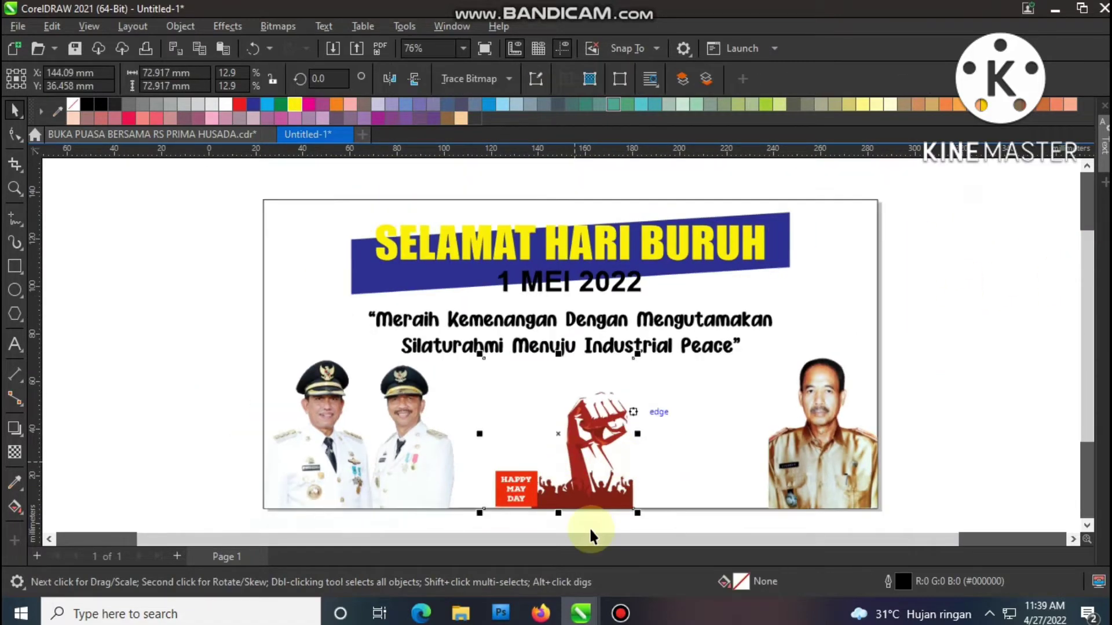
- Switch to Firefox and look through the PNGWing BURUH results for background artwork, opening the Beijing Labour Day image
left_click(541, 613)
left_click(541, 19)
scroll(779, 408, "down", 5)
scroll(758, 388, "down", 10)
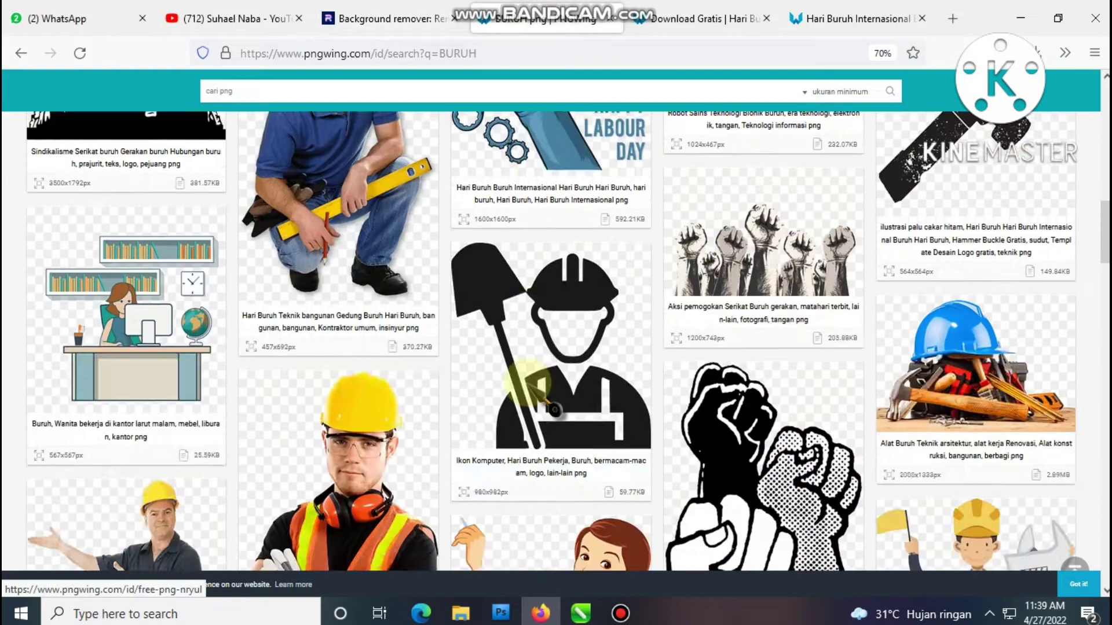
left_click(527, 383)
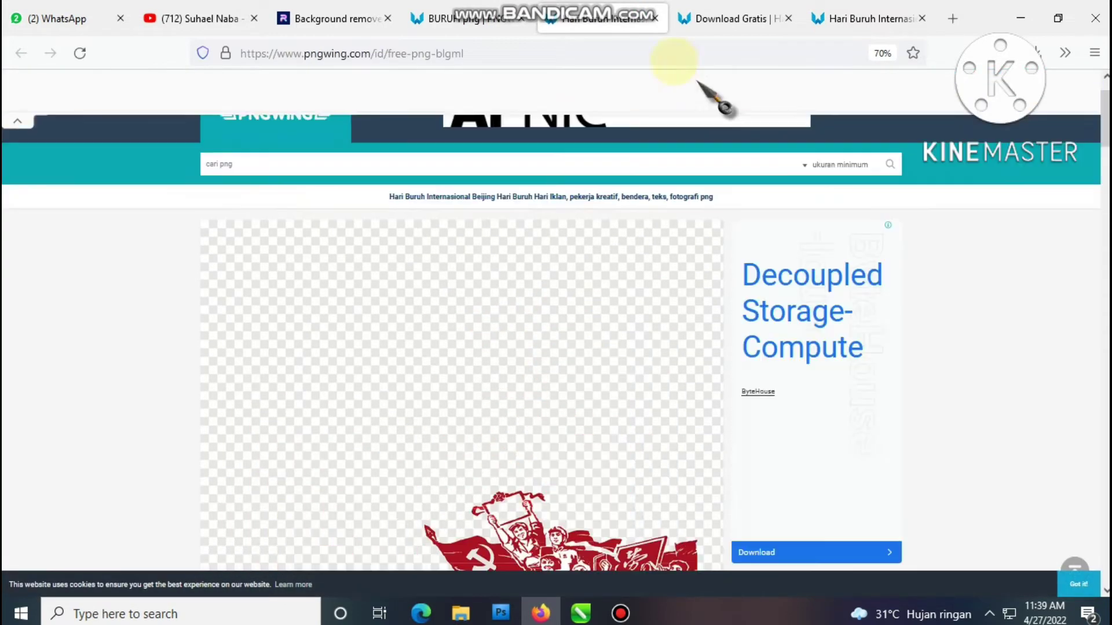
- Return to the PNGWing results, open the Labour Day city silhouette poster and download the 4519x2500px PNG
left_click(470, 26)
scroll(506, 371, "up", 2)
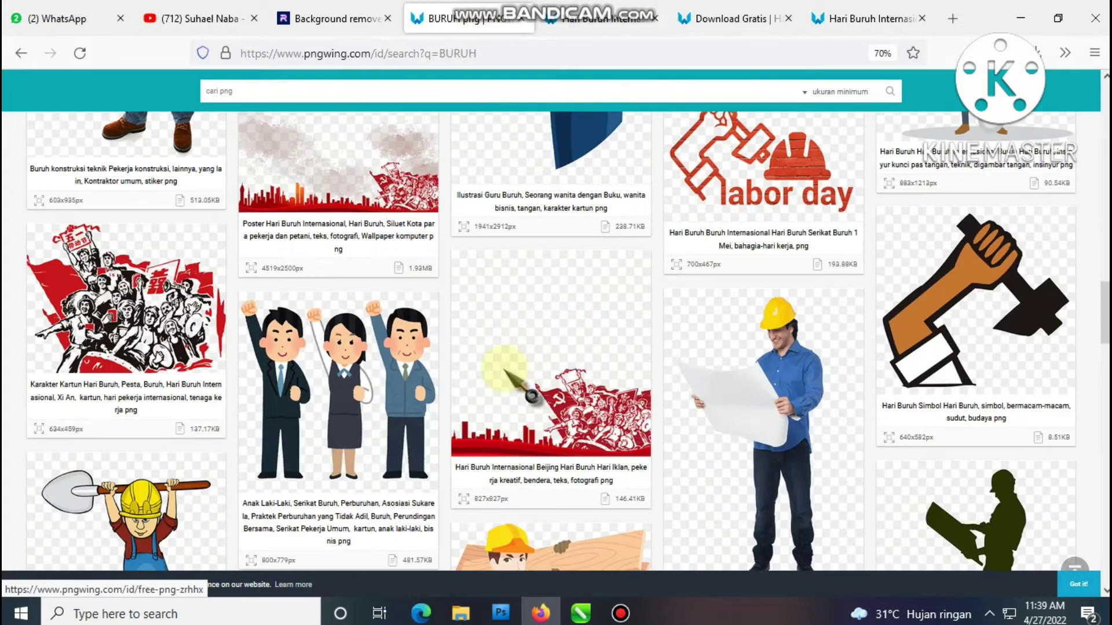
left_click(389, 207)
scroll(657, 340, "down", 10)
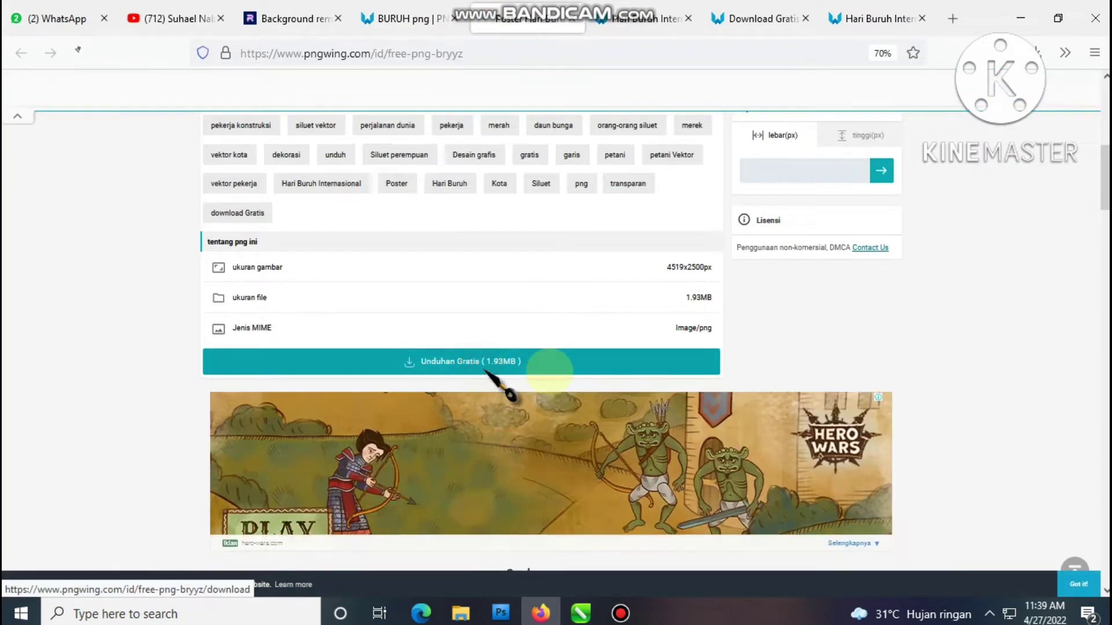
left_click(496, 368)
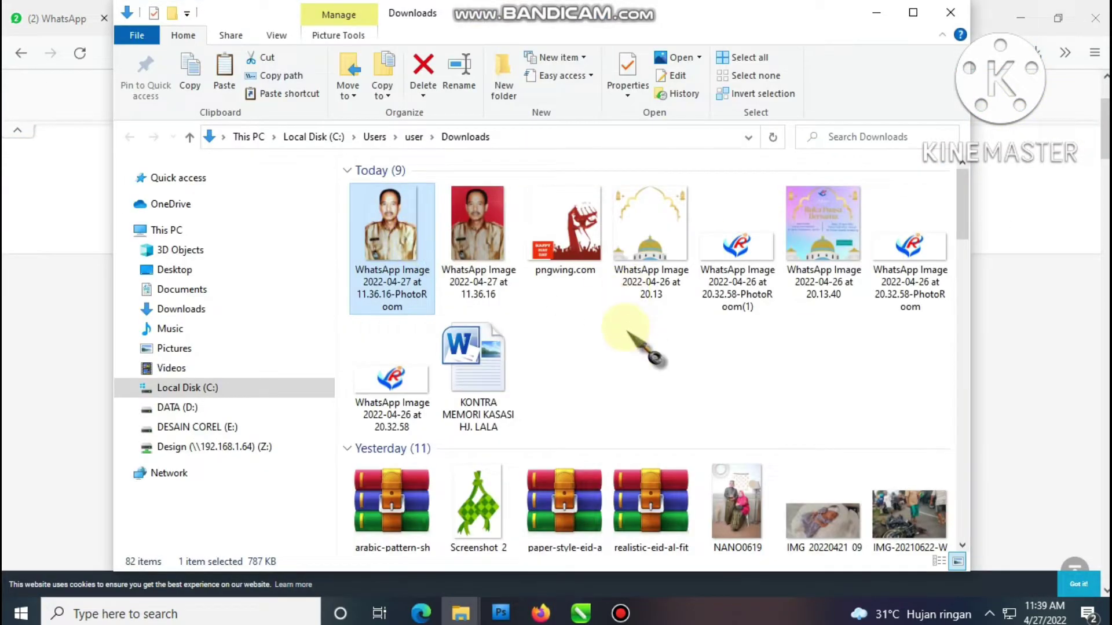
- Refresh the Downloads folder and open the new poster PNG in Photoshop
right_click(626, 329)
left_click(672, 393)
left_click(619, 613)
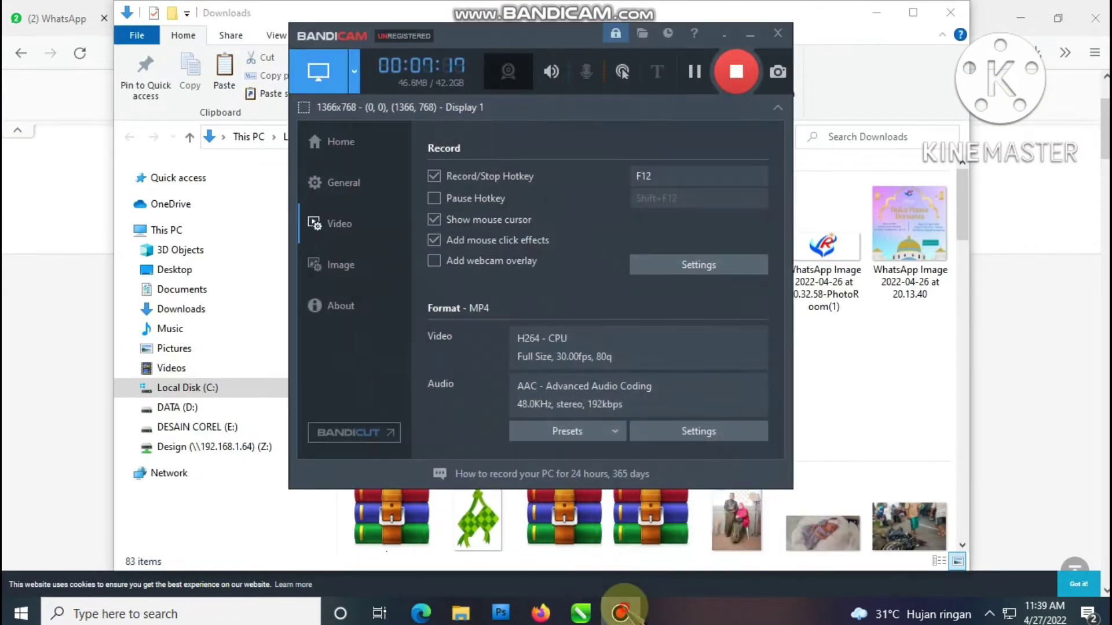
left_click(395, 273)
left_click_drag(573, 564, 512, 617)
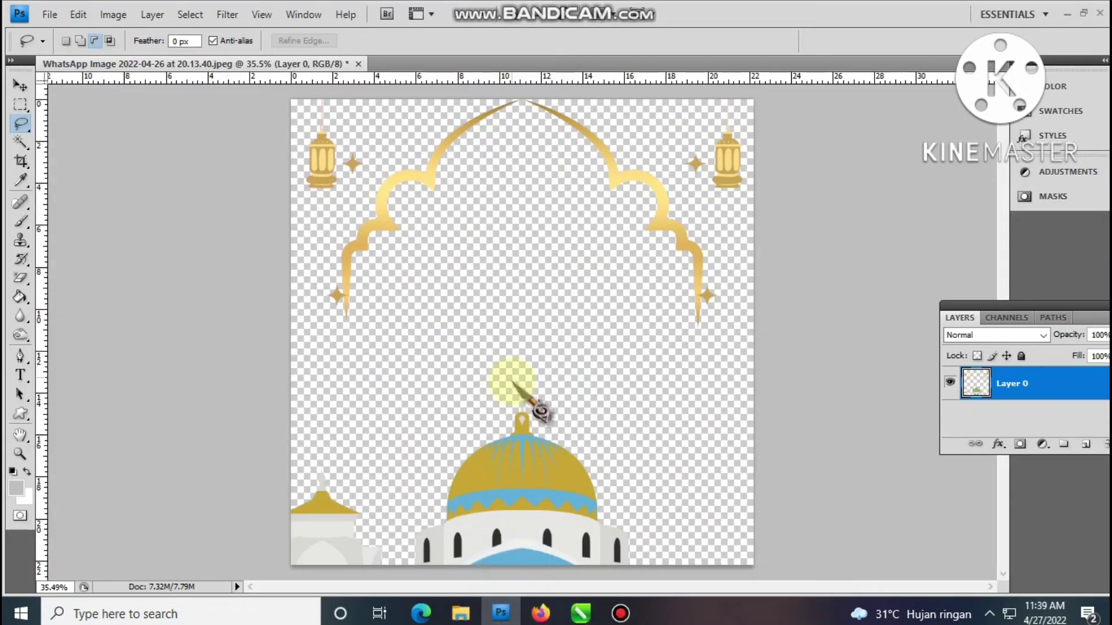
- Select the grey smoke clouds above the skyline with the Magic Wand, delete them and clear the selection
left_click_drag(18, 141, 18, 142)
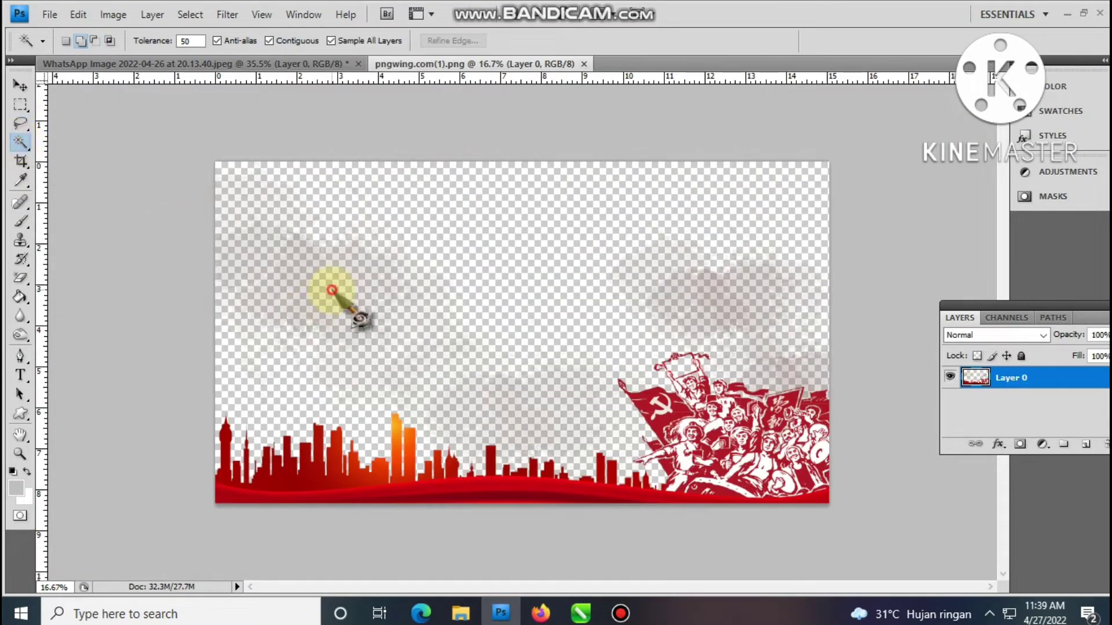
key("Delete")
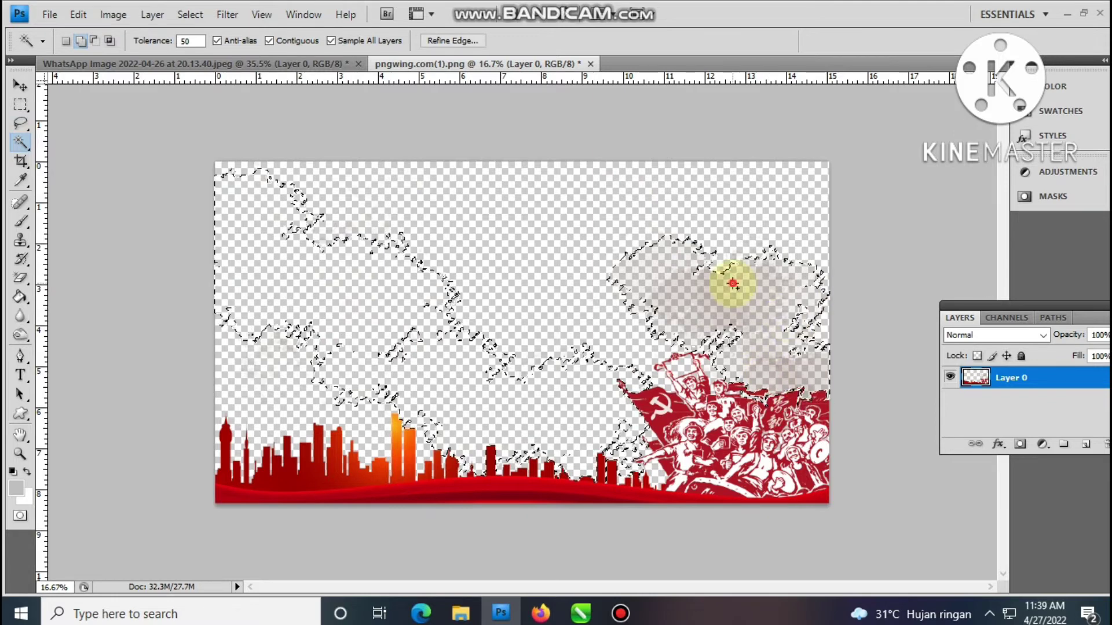
key("Delete")
key("ctrl+d")
- Save the cleaned poster as a PNG named pngwing.com(1) in Downloads
key("ctrl+shift+s")
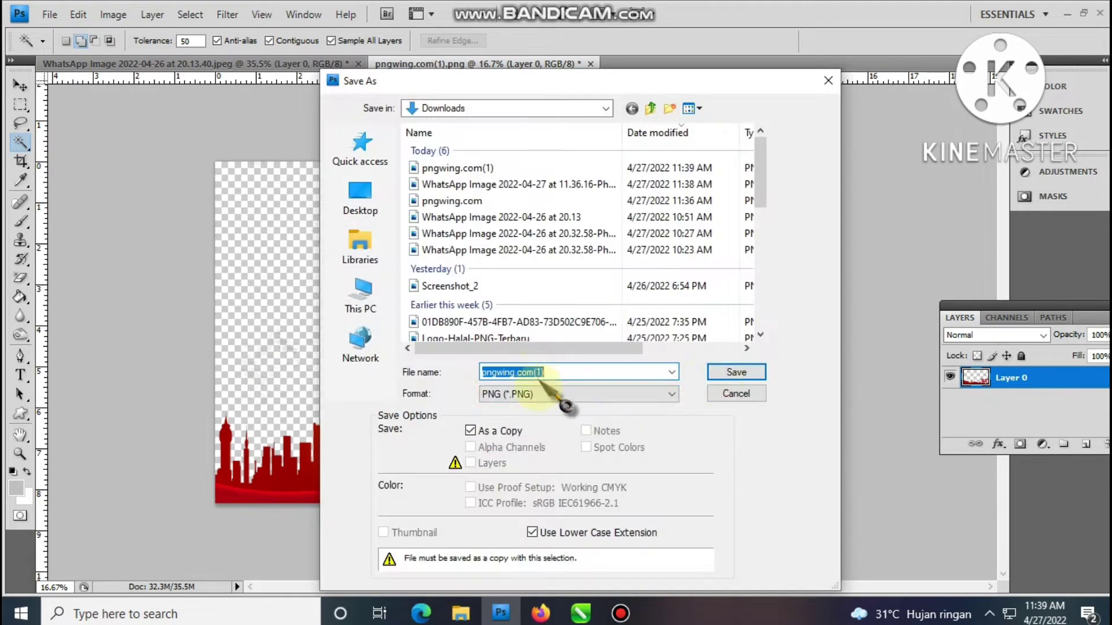
key("Return")
left_click(615, 293)
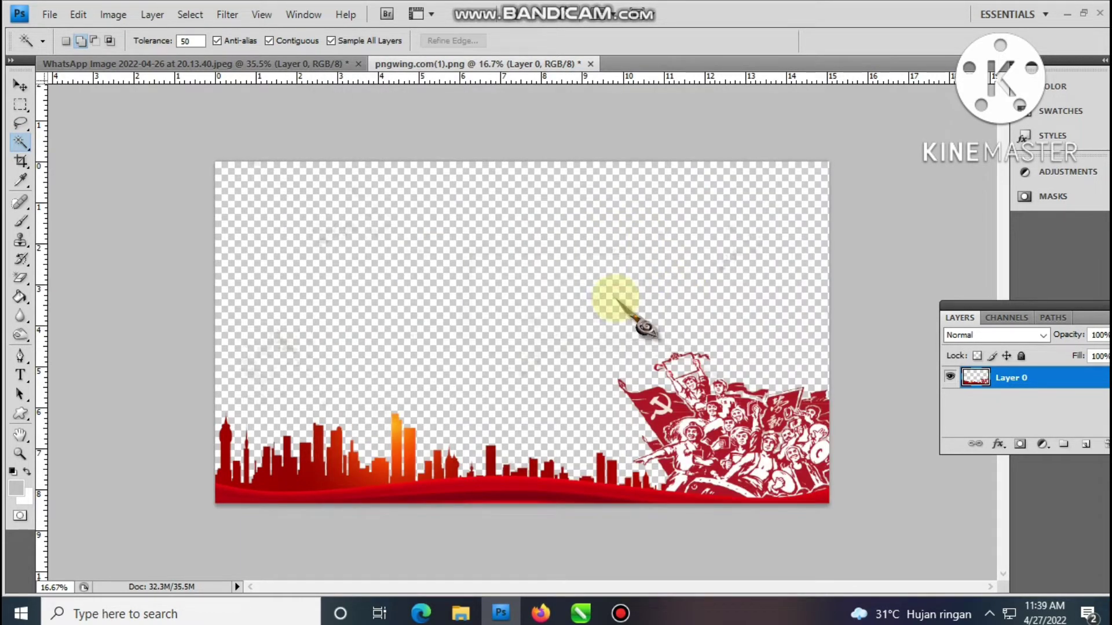
- Switch to the Downloads folder and refresh it to bring up the newly saved pngwing.com(1) file
key("alt+Tab")
right_click(742, 342)
left_click(776, 407)
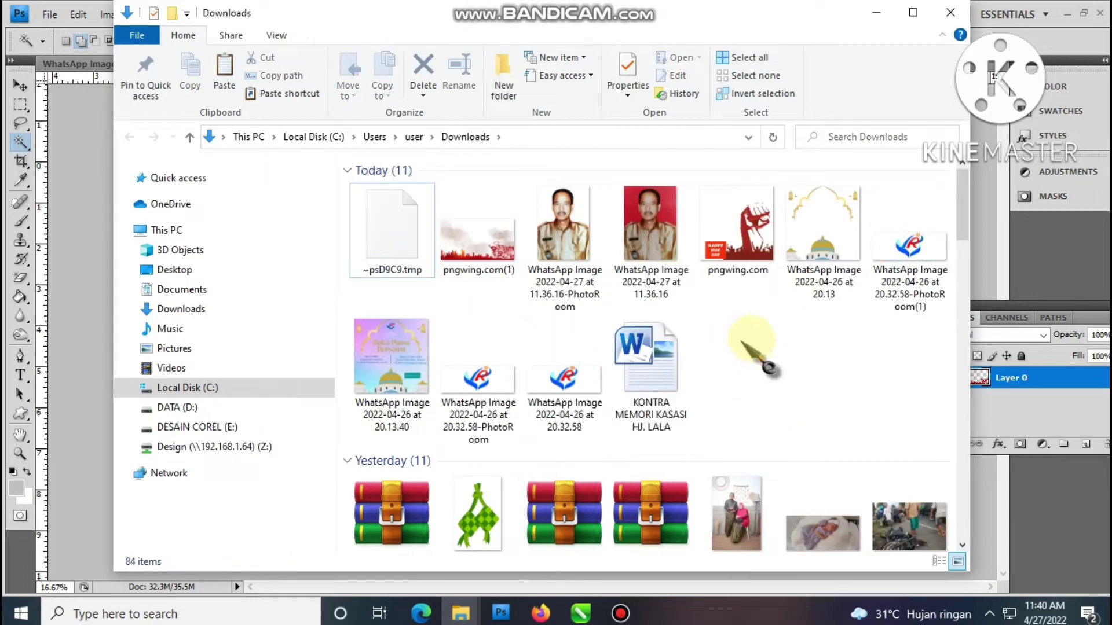
right_click(773, 338)
left_click(790, 405)
right_click(766, 349)
left_click(782, 160)
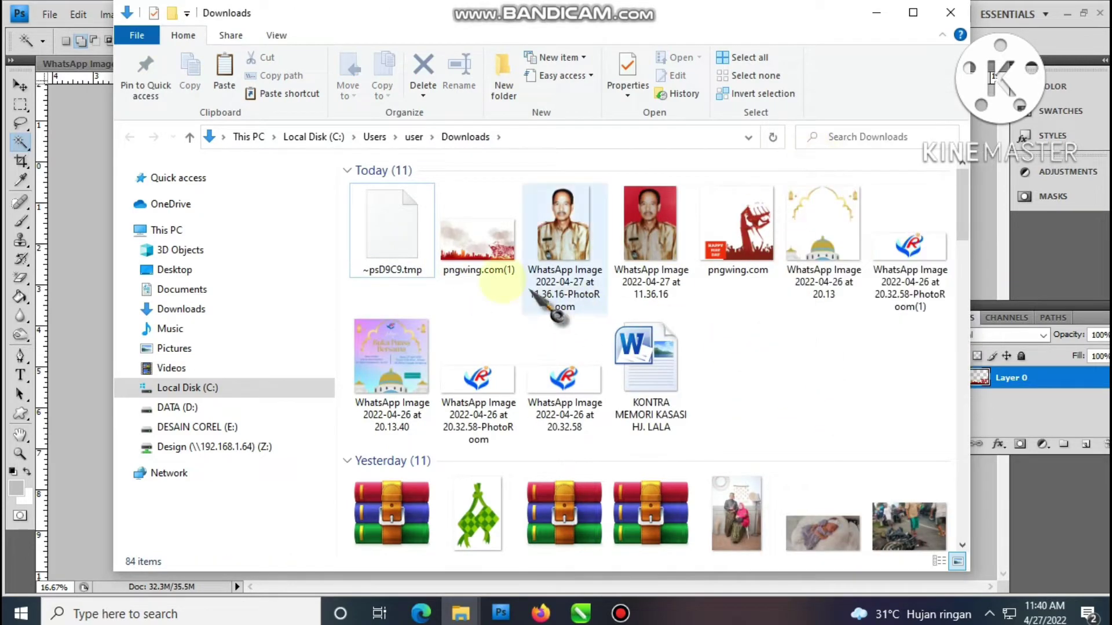
left_click(500, 613)
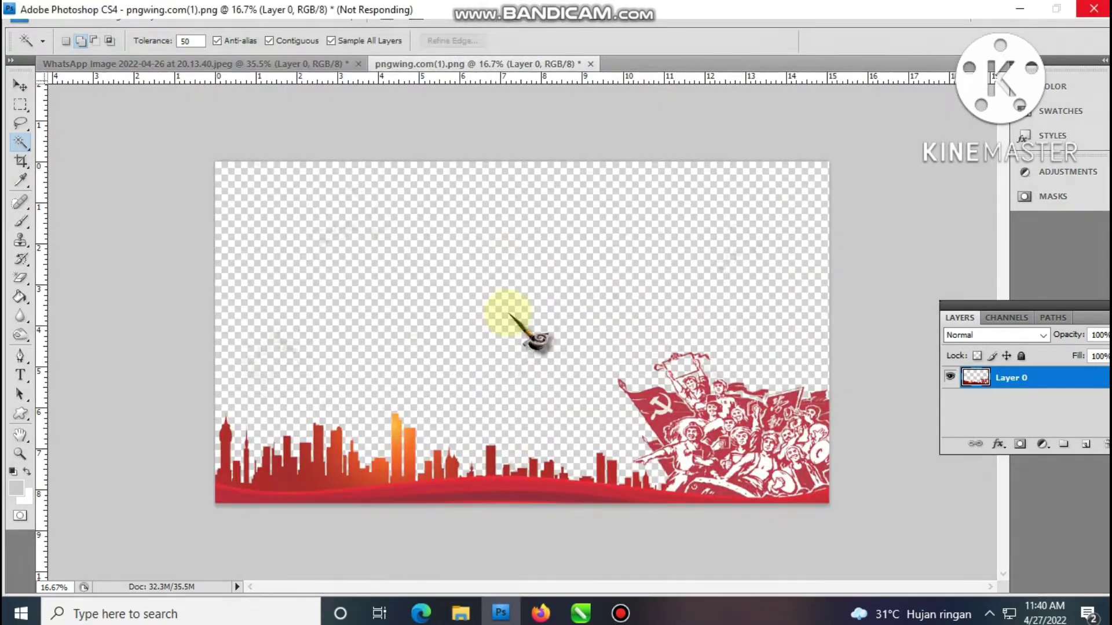
mouse_move(460, 612)
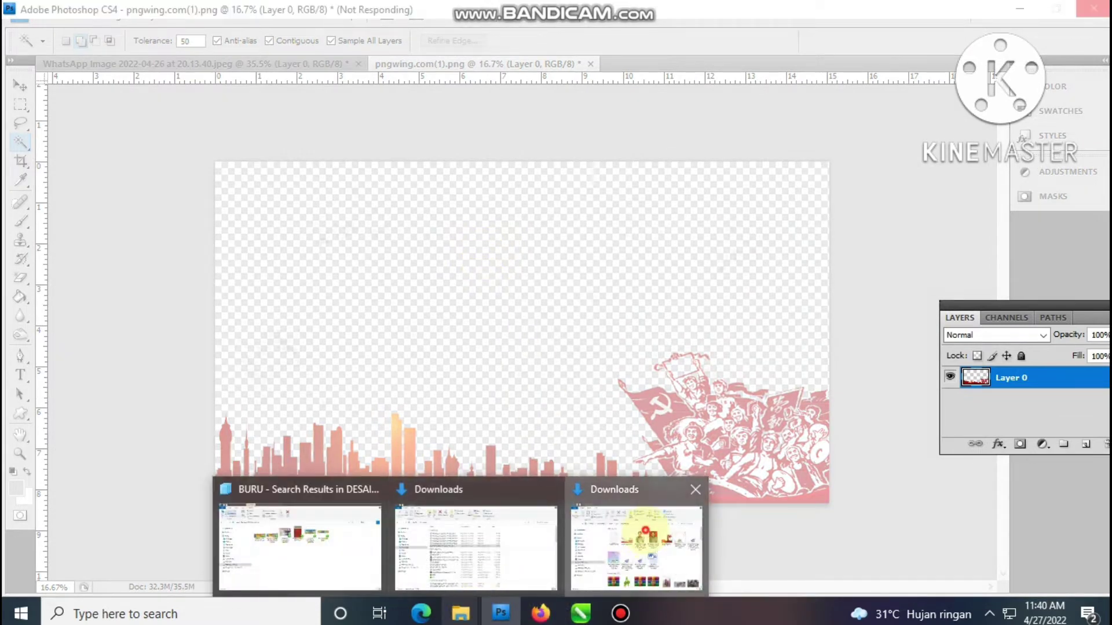
left_click(633, 556)
right_click(809, 335)
left_click(851, 399)
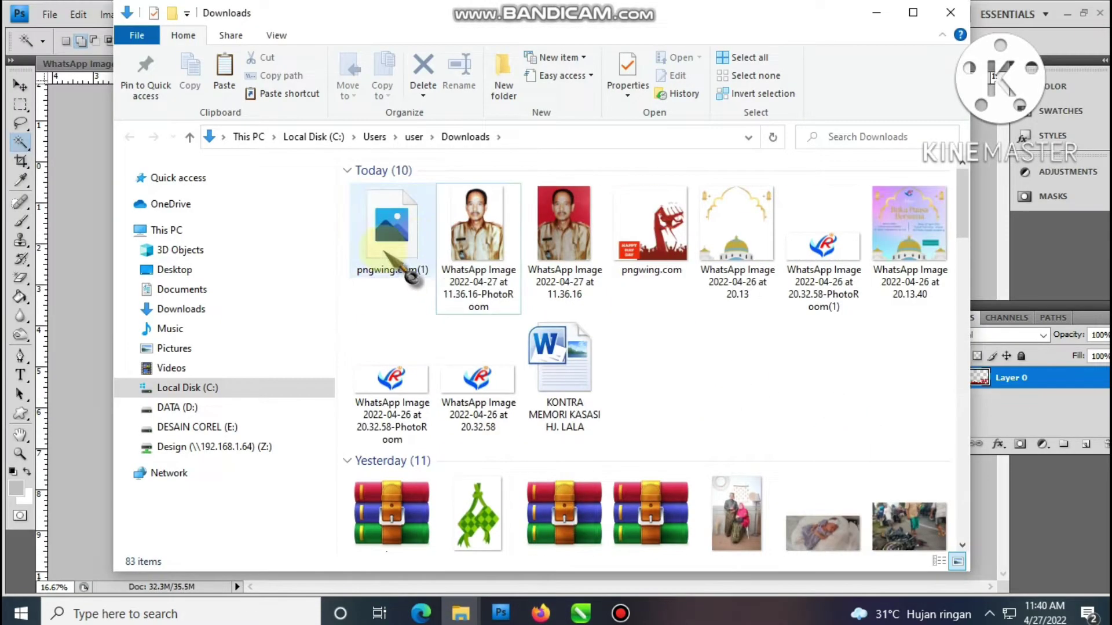
- Place pngwing.com(1) into the CorelDRAW banner document, scale it to about 449 × 249 mm and move it beside the page
left_click_drag(425, 275, 199, 374)
scroll(398, 377, "down", 1)
left_click_drag(442, 417, 671, 399)
left_click_drag(677, 264, 763, 229)
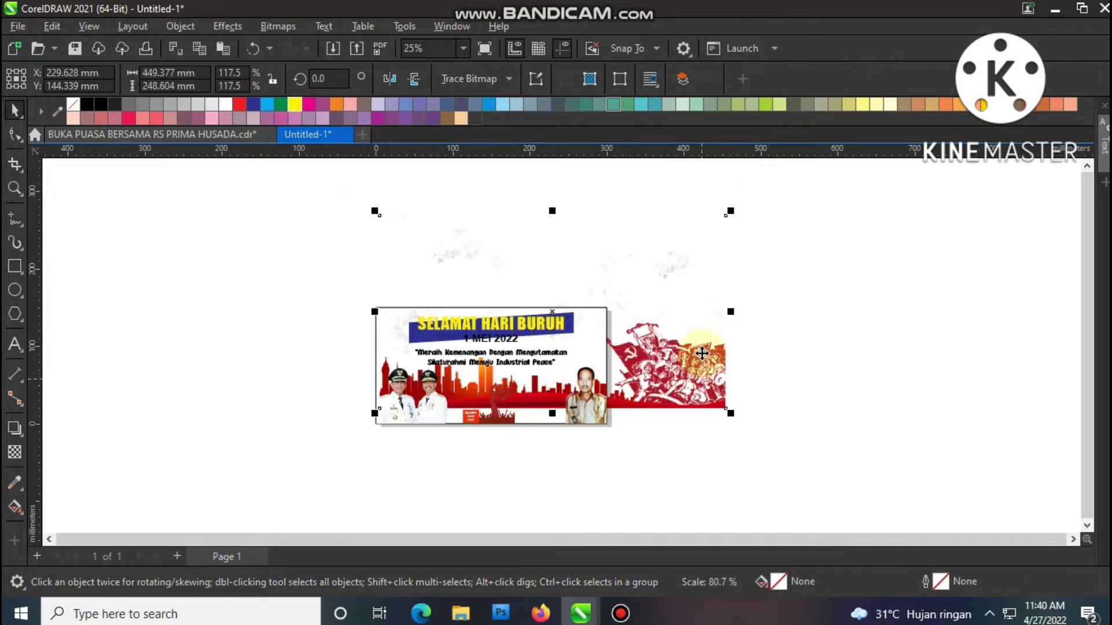
left_click_drag(705, 357, 1057, 308)
scroll(804, 313, "up", 1)
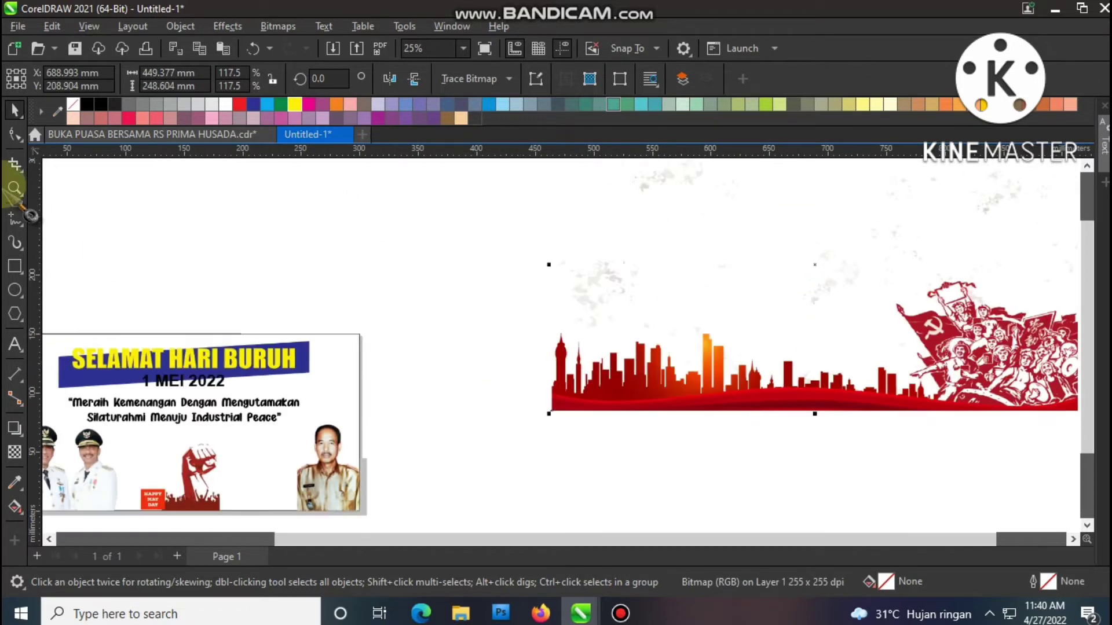
- Crop the poster image to the lower skyline strip, about 449 × 70 mm
left_click(20, 226)
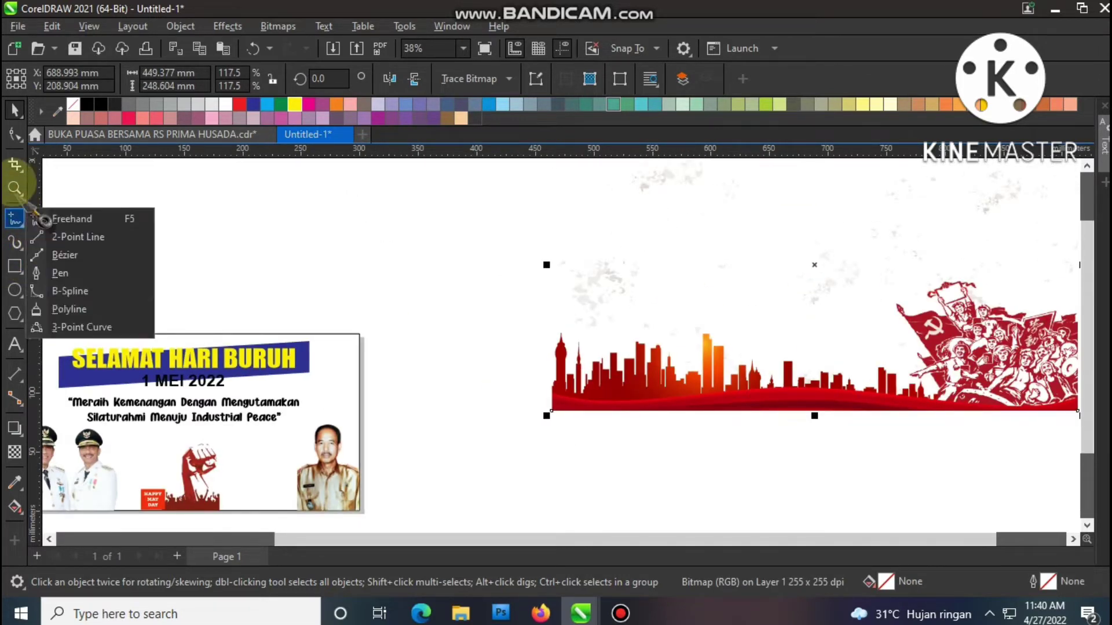
left_click(15, 165)
left_click_drag(548, 329, 974, 413)
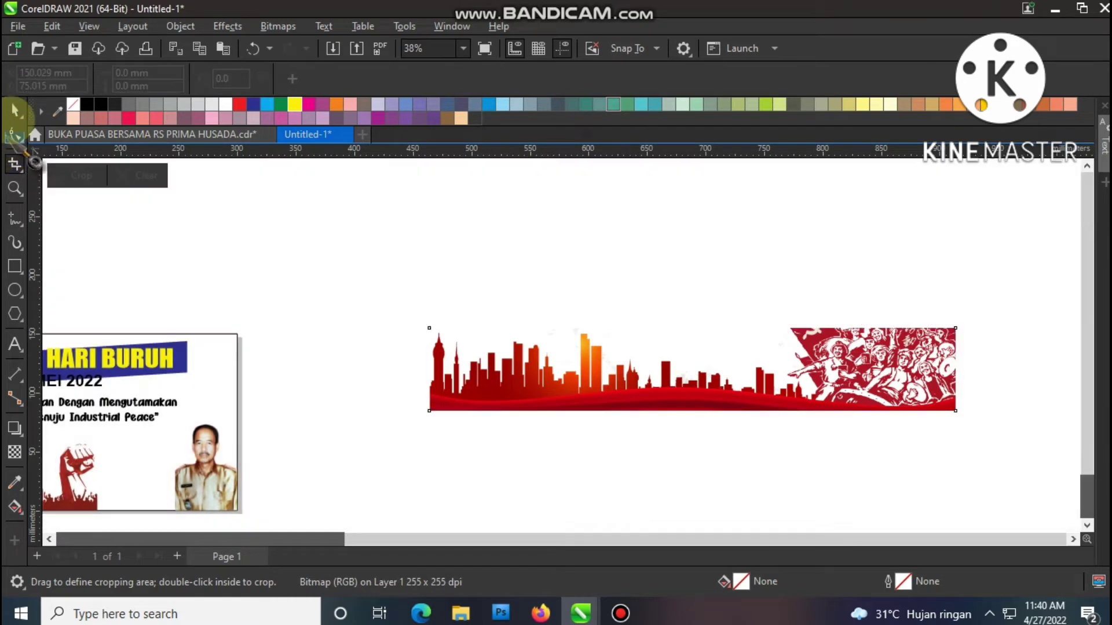
- Move the skyline strip onto the bottom of the banner and align it to the banner rectangle's left edge
left_click(16, 110)
scroll(827, 362, "down", 2)
scroll(315, 451, "up", 2)
left_click_drag(735, 319, 372, 402)
left_click(492, 505)
left_click(618, 384)
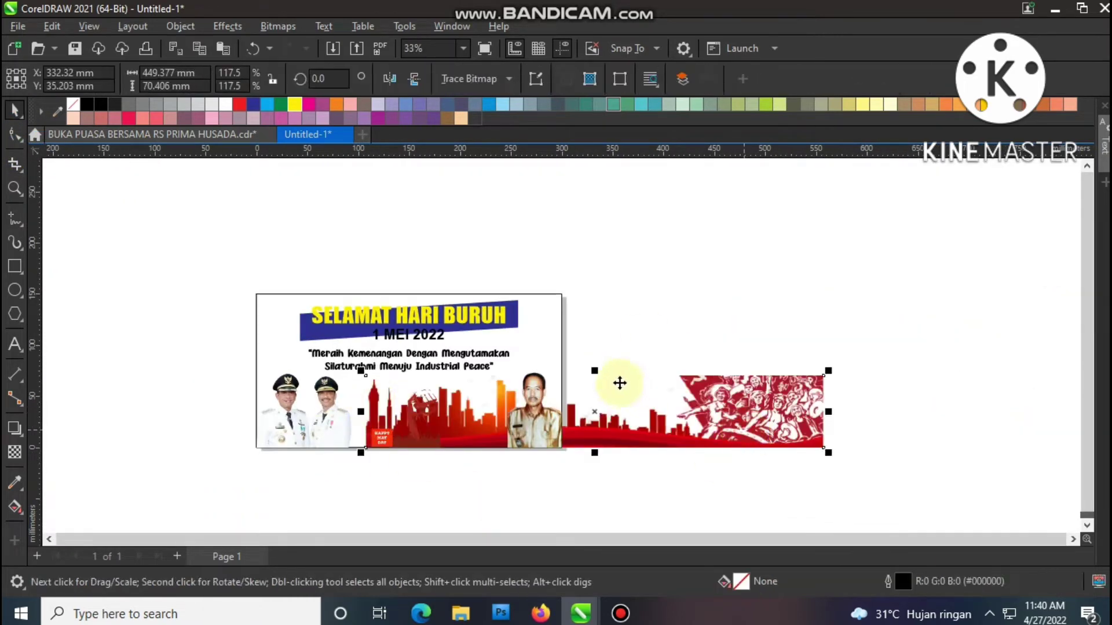
left_click(549, 331, "shift")
key("l")
left_click(662, 492)
key("F4")
- Trim the skyline strip's right side with the Shape tool so it ends at the banner's right edge
left_click(848, 408)
scroll(645, 369, "down", 2)
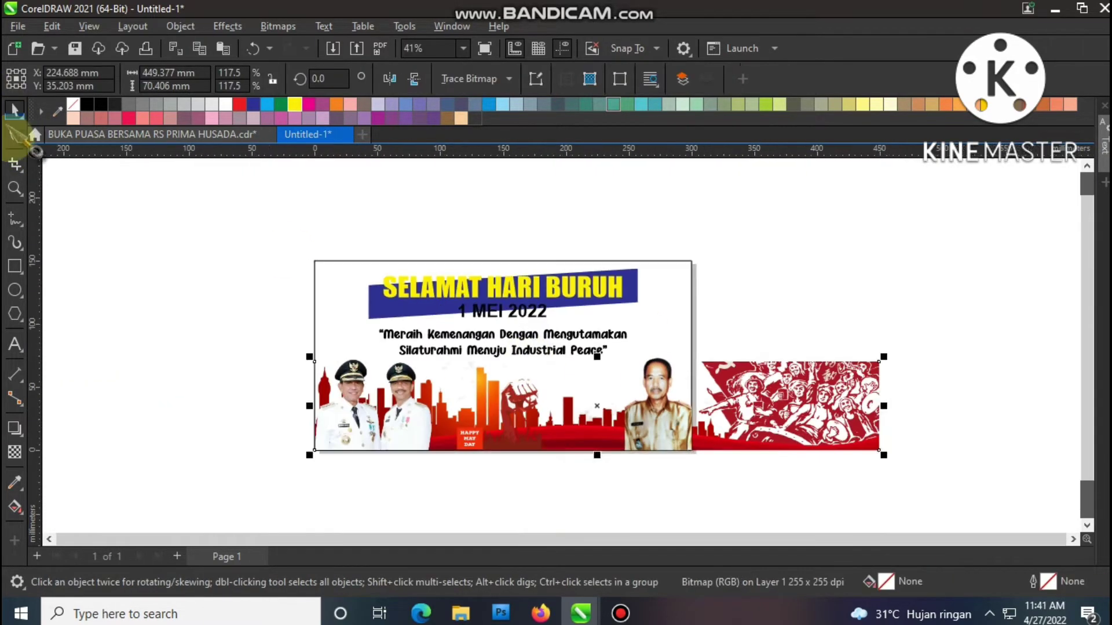
left_click(16, 135)
left_click_drag(785, 328, 890, 467)
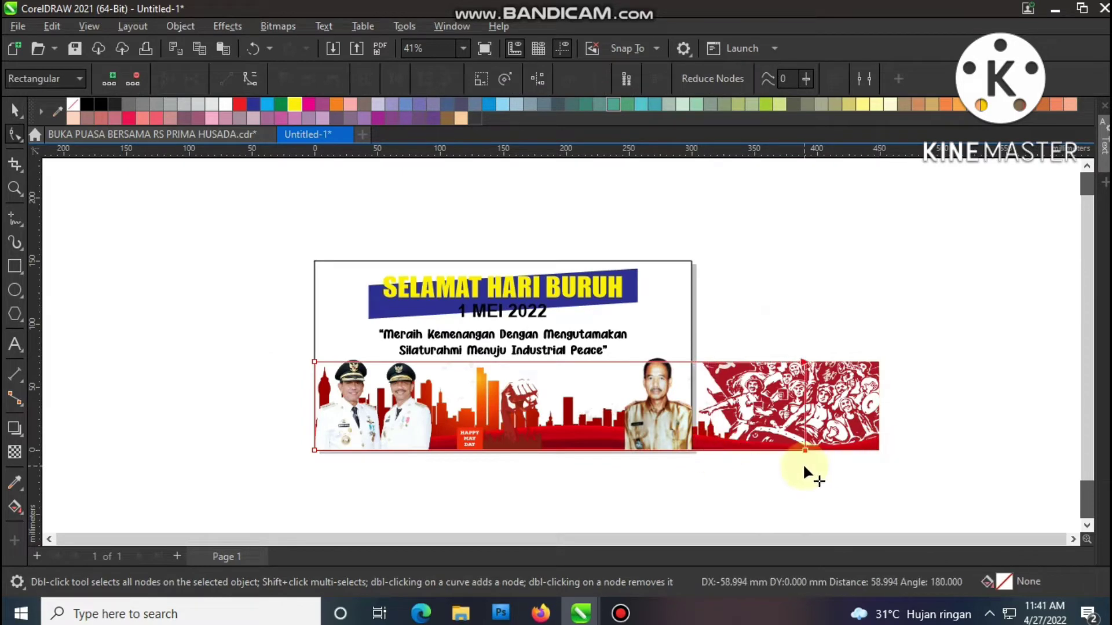
left_click_drag(803, 463, 699, 460)
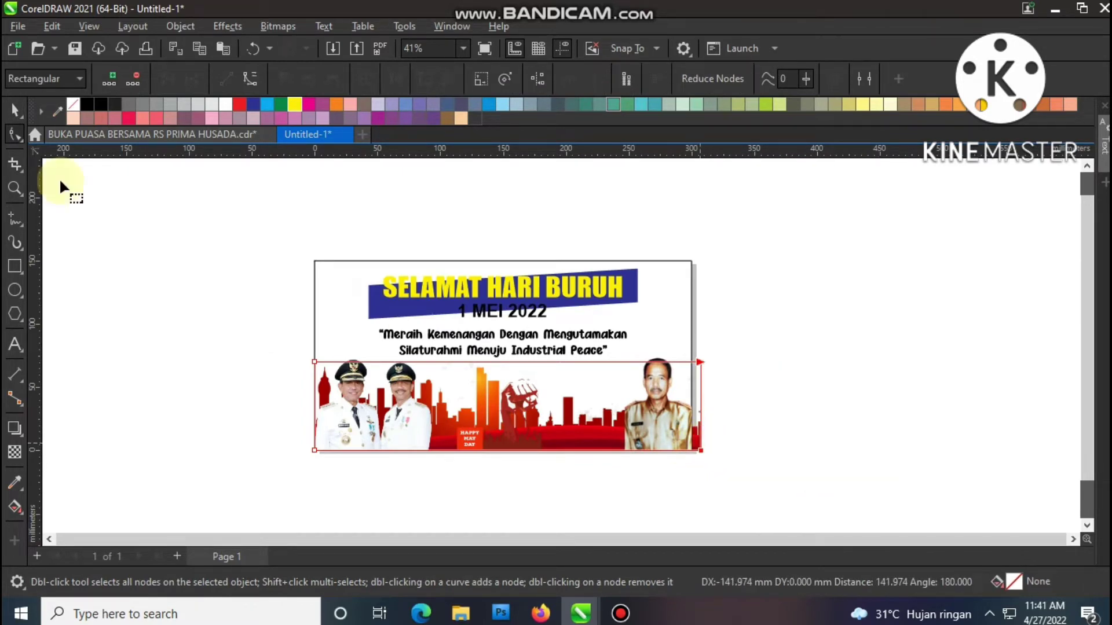
scroll(636, 451, "up", 3)
left_click_drag(736, 308, 723, 312)
left_click(764, 348)
key("F4")
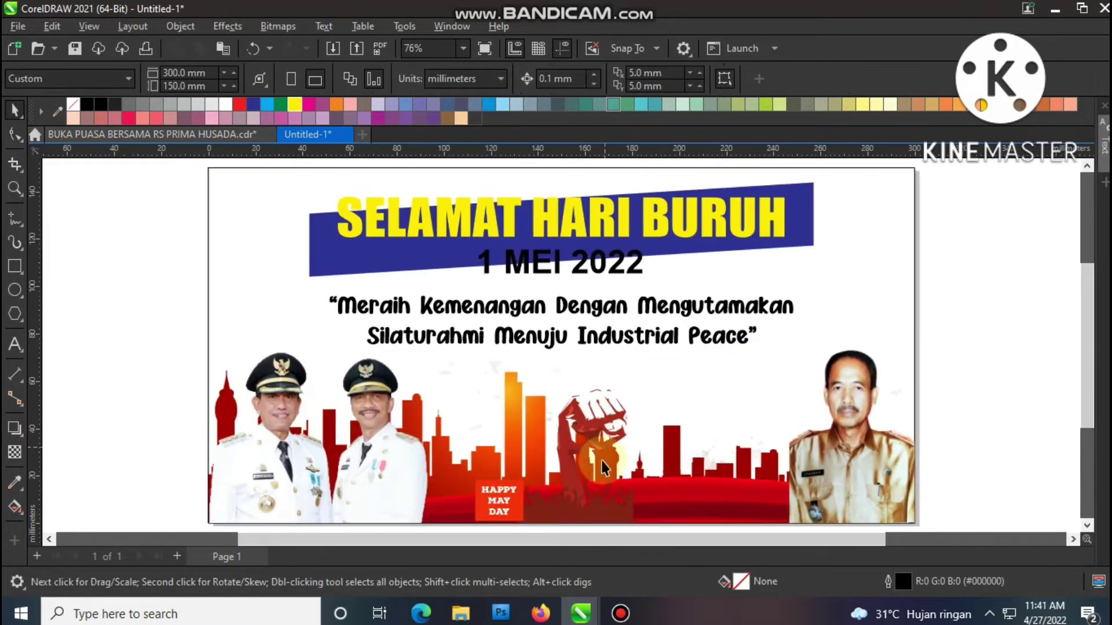
- Move the Happy May Day fist artwork off the page, to the right of the banner
left_click(597, 446)
scroll(592, 414, "down", 2)
left_click_drag(591, 413, 1012, 328)
left_click(831, 345)
- Colour the 1 MEI 2022 date text red
scroll(644, 370, "up", 1)
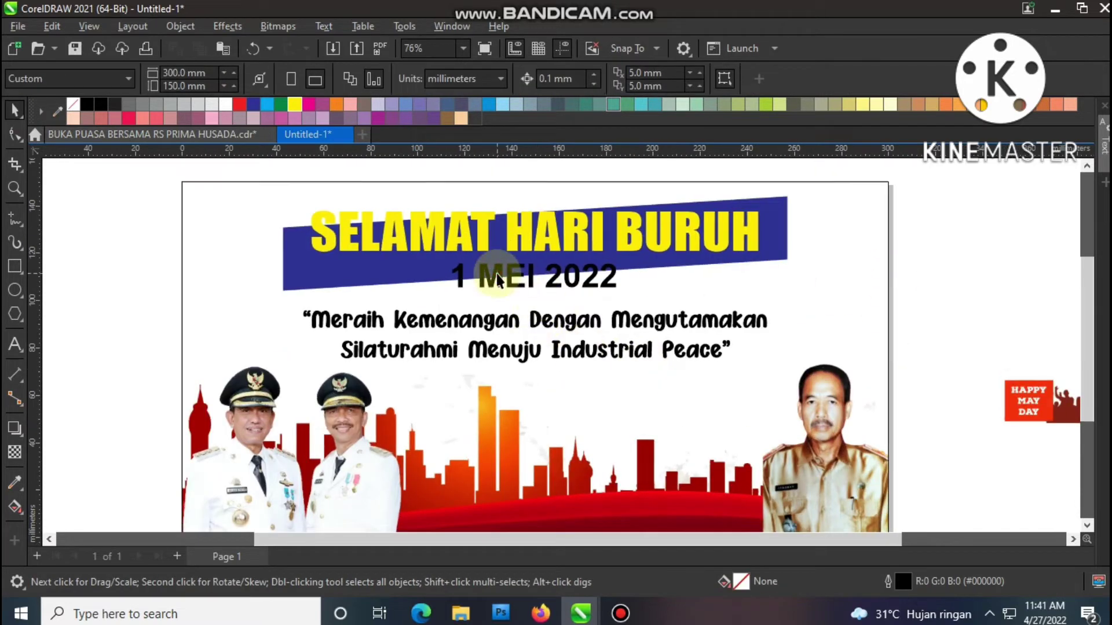
left_click(513, 278)
left_click(239, 105)
- Draw a rectangle about 68 × 16 mm from the page's left edge, overlapping the start of the heading
left_click(15, 266)
scroll(208, 193, "up", 2)
left_click_drag(163, 209, 446, 264)
key("space")
scroll(355, 224, "down", 2)
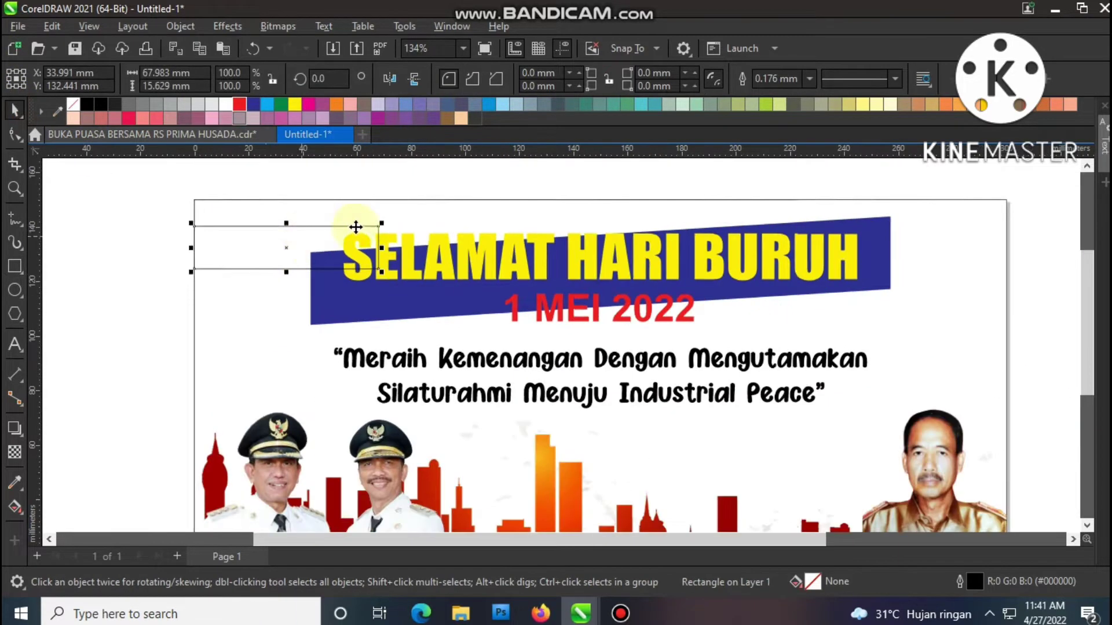
- Move the heading with its blue band, the 1 MEI 2022 date and the slogan lower on the banner
left_click_drag(789, 249, 788, 252)
key("ctrl+z")
left_click_drag(268, 175, 921, 338)
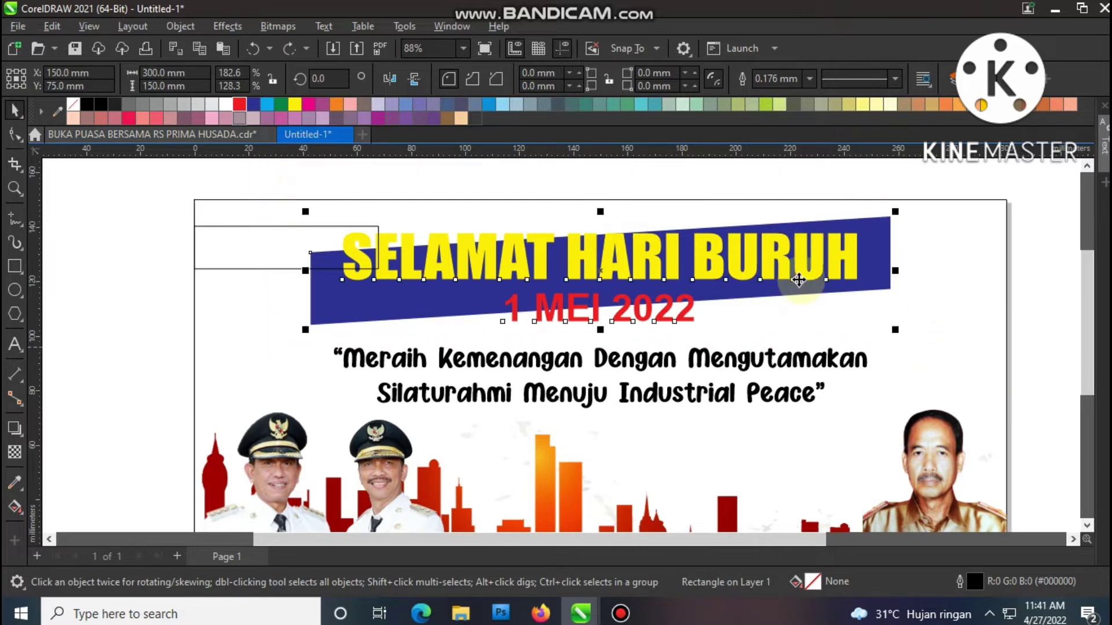
left_click_drag(779, 258, 767, 281)
left_click(623, 360, "shift")
left_click_drag(623, 361, 626, 372)
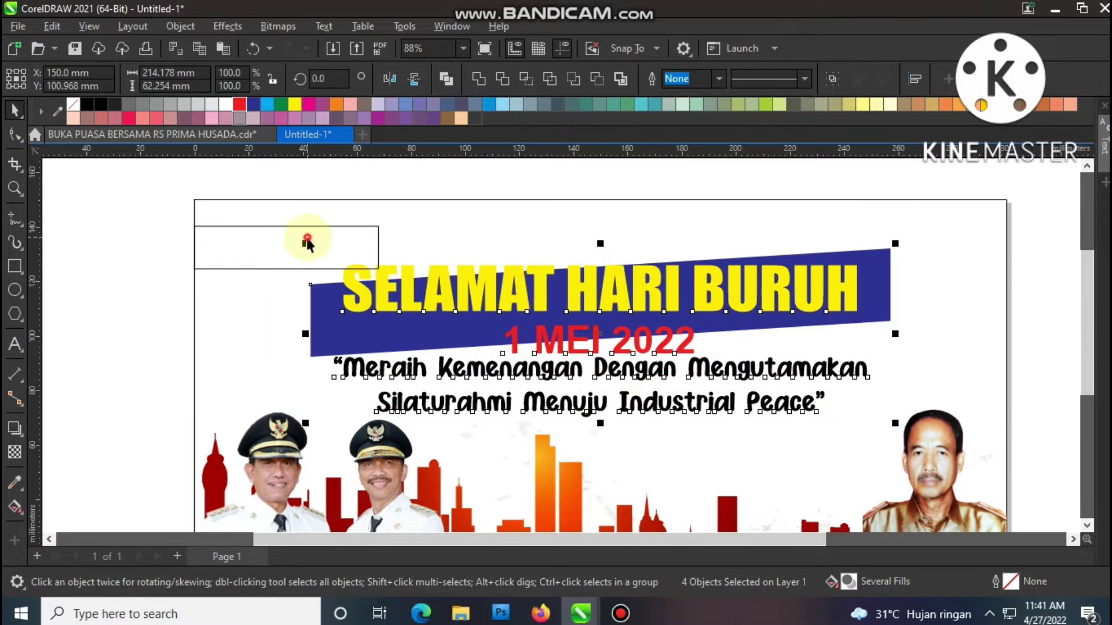
- Raise the outlined rectangle so it sits just below the banner's top edge
scroll(199, 206, "up", 1)
left_click_drag(274, 230, 273, 208)
scroll(186, 190, "up", 1)
- Add the three-line text PEMERINTAH KAB. WAJO / DINAS KETENAGAKERJAAN & / TRANSMIGRASI, starting inside the rectangle
scroll(186, 196, "up", 5)
left_click(14, 345)
left_click(365, 293)
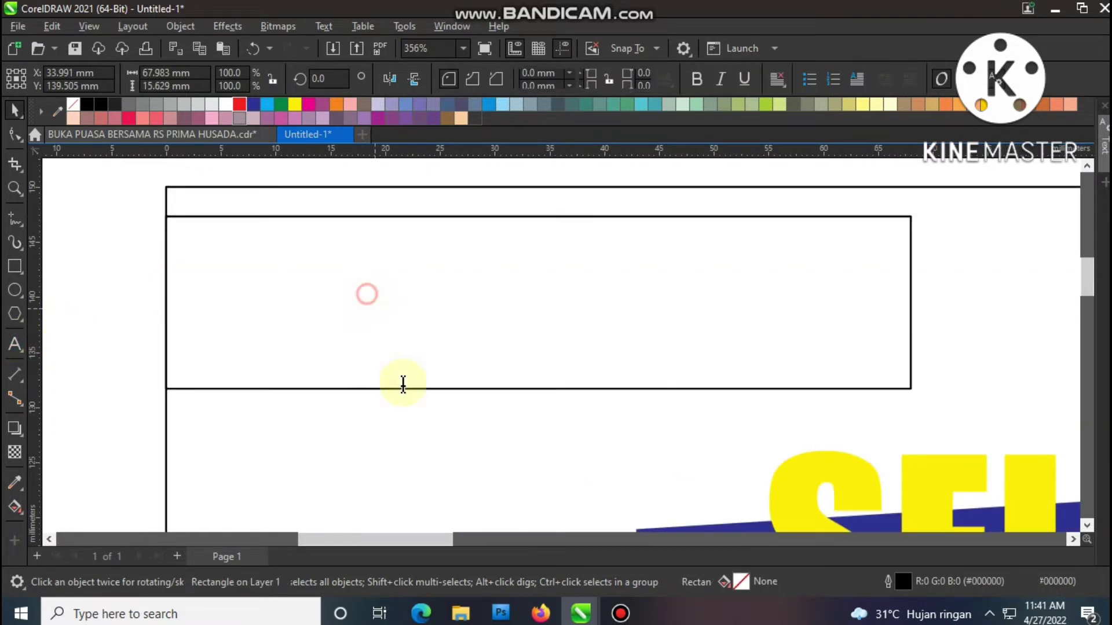
type("PEMERINTAH KAB. WAH")
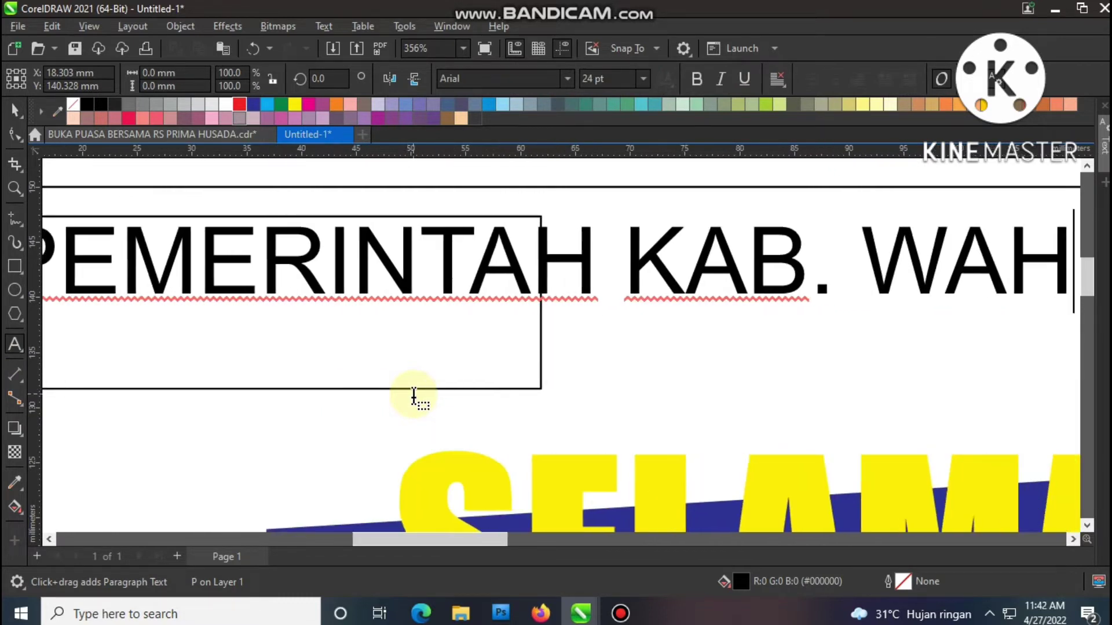
key("BackSpace")
type("JO")
key("Return")
type("DINAS KETENAGA")
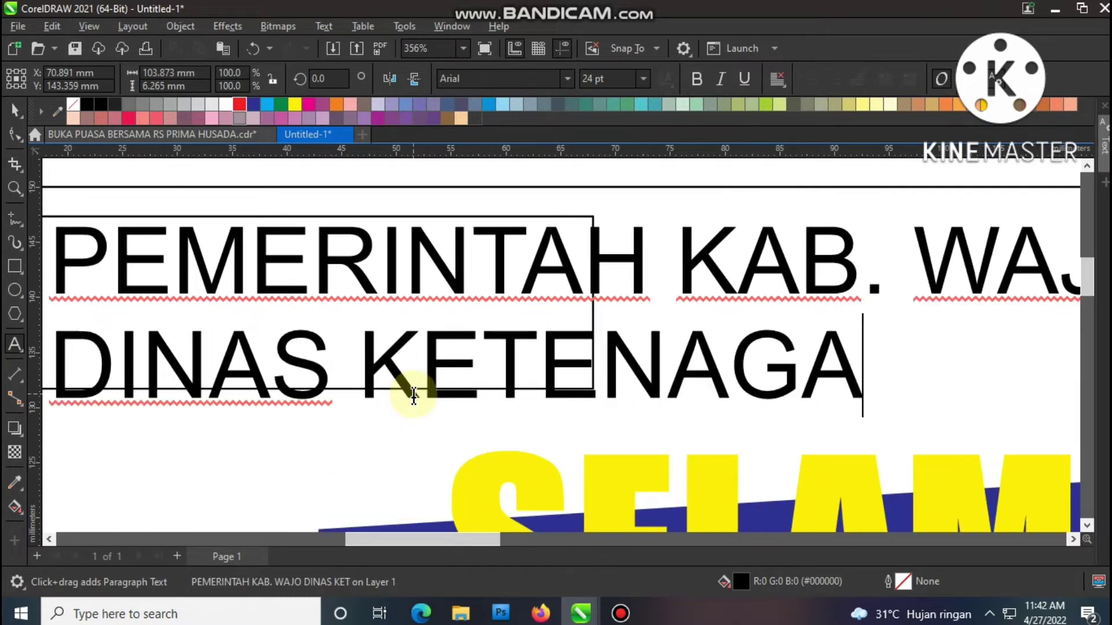
type("KERJAAN &")
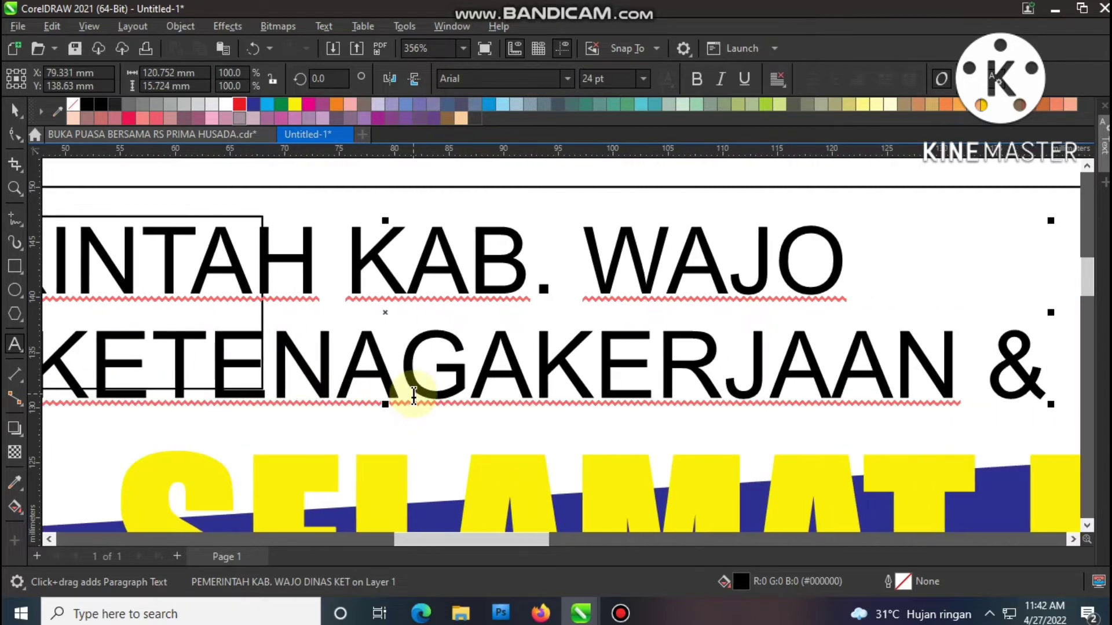
key("Return")
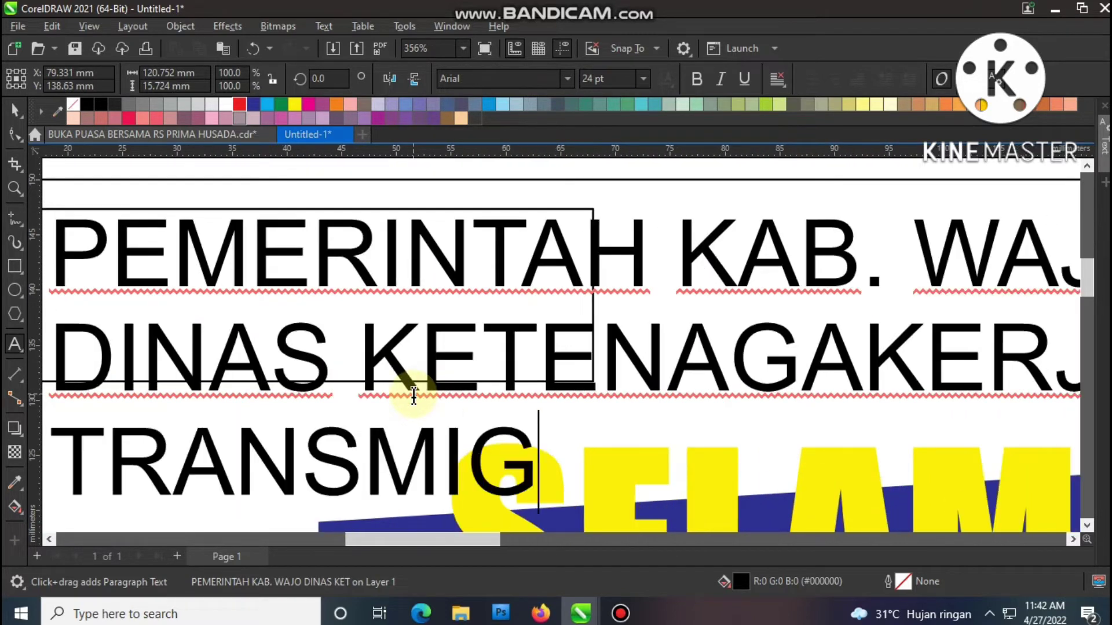
- Shrink the agency text to about 9 pt so it fits inside the rectangle, and set its font to Tahoma
scroll(660, 229, "down", 5)
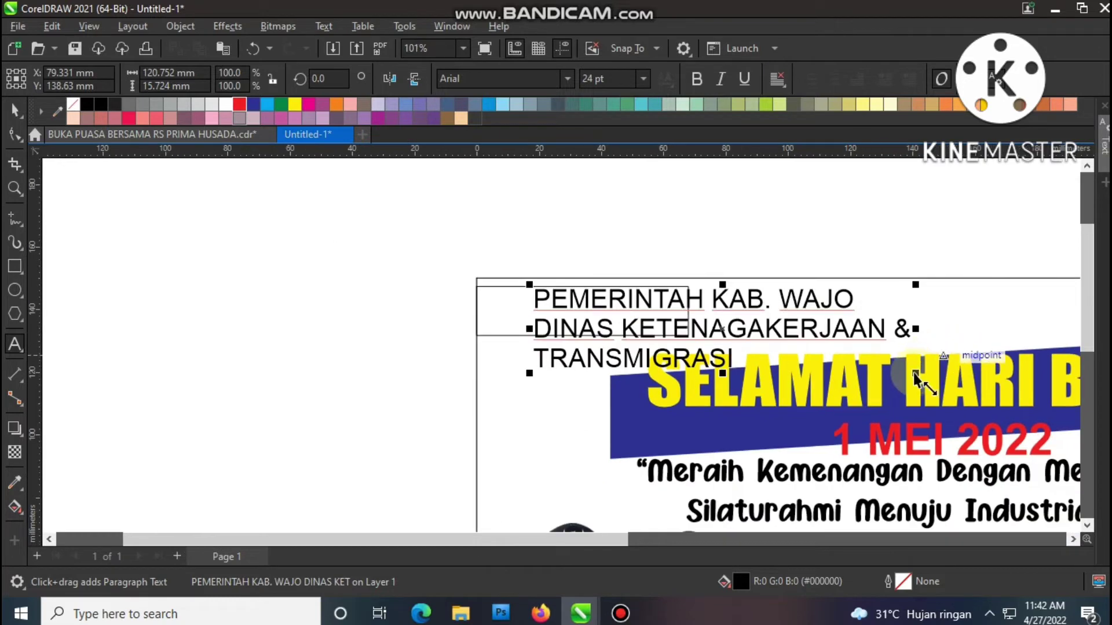
left_click(534, 81)
type("TA")
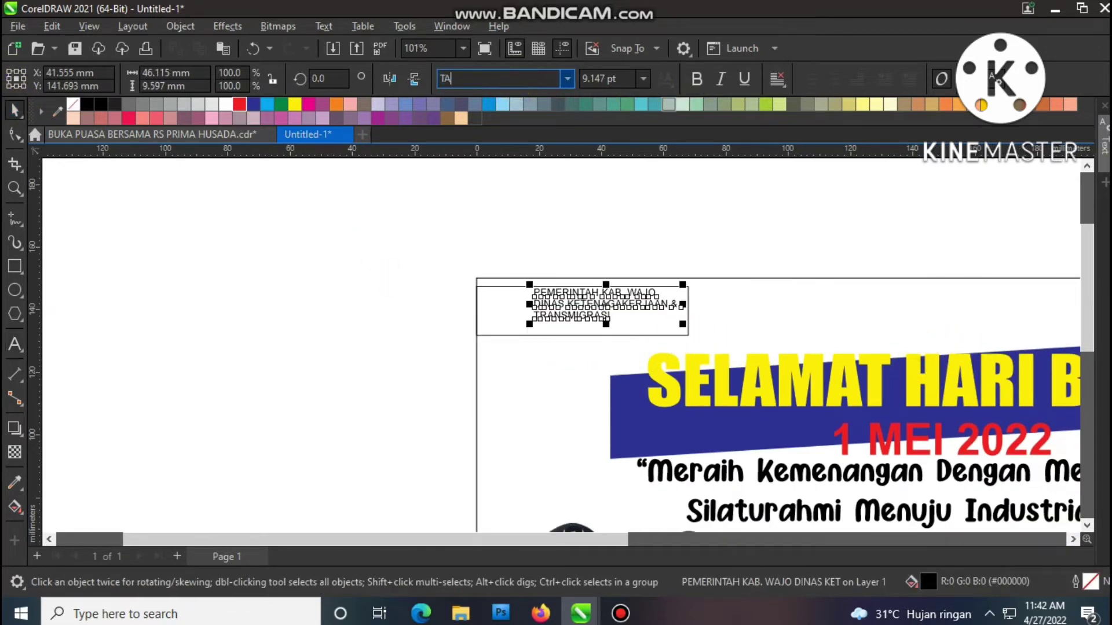
scroll(164, 241, "down", 2)
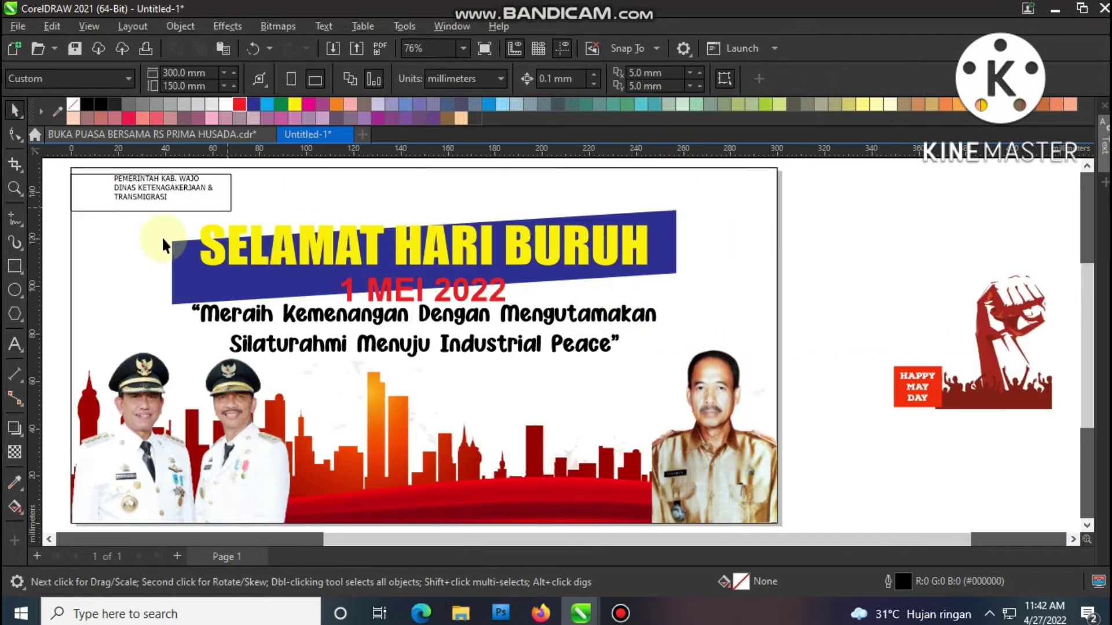
scroll(347, 219, "up", 4)
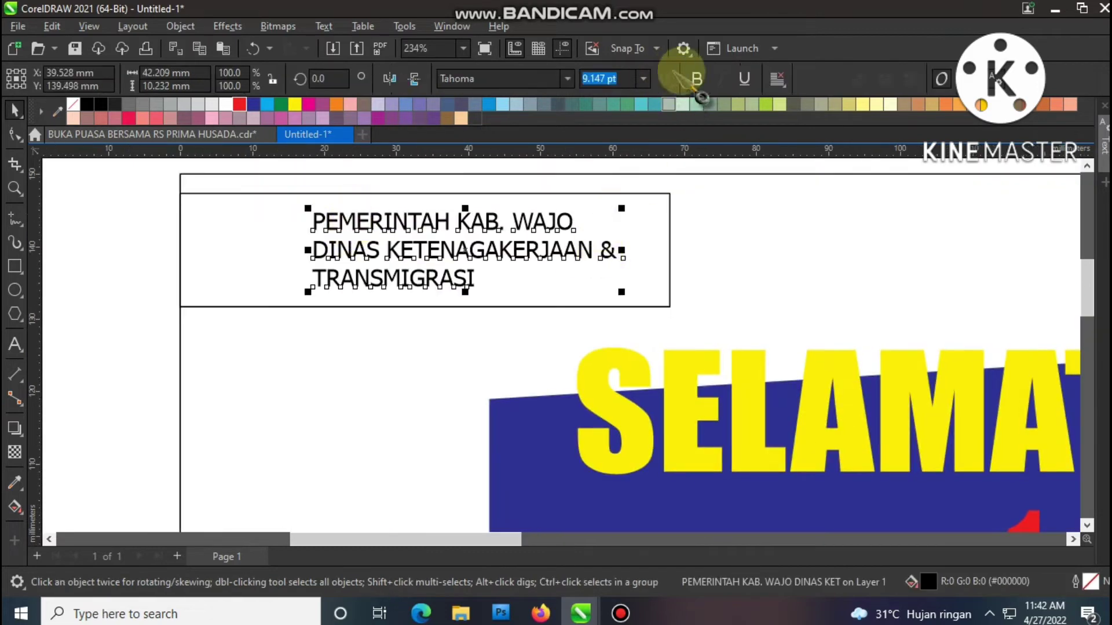
- Make the agency text bold at about 9.8 pt and centre it vertically in the rectangle
left_click(703, 83)
left_click_drag(485, 292, 486, 299)
left_click(301, 229, "shift")
key("e")
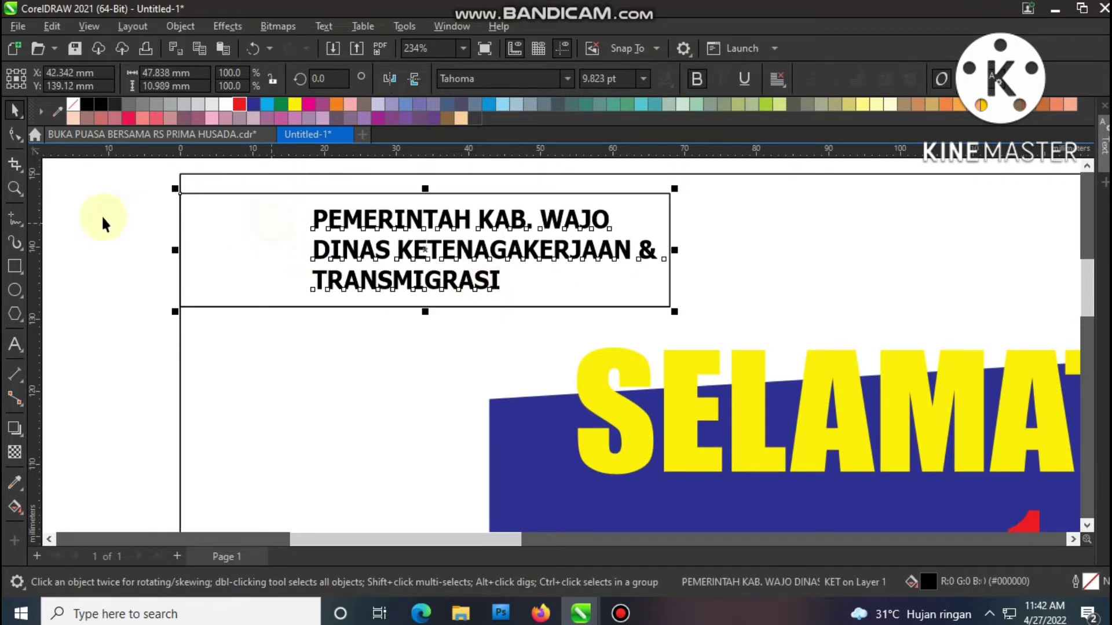
- Round only the rectangle's top-right corner with a 5 mm radius
left_click(104, 221)
left_click(580, 187)
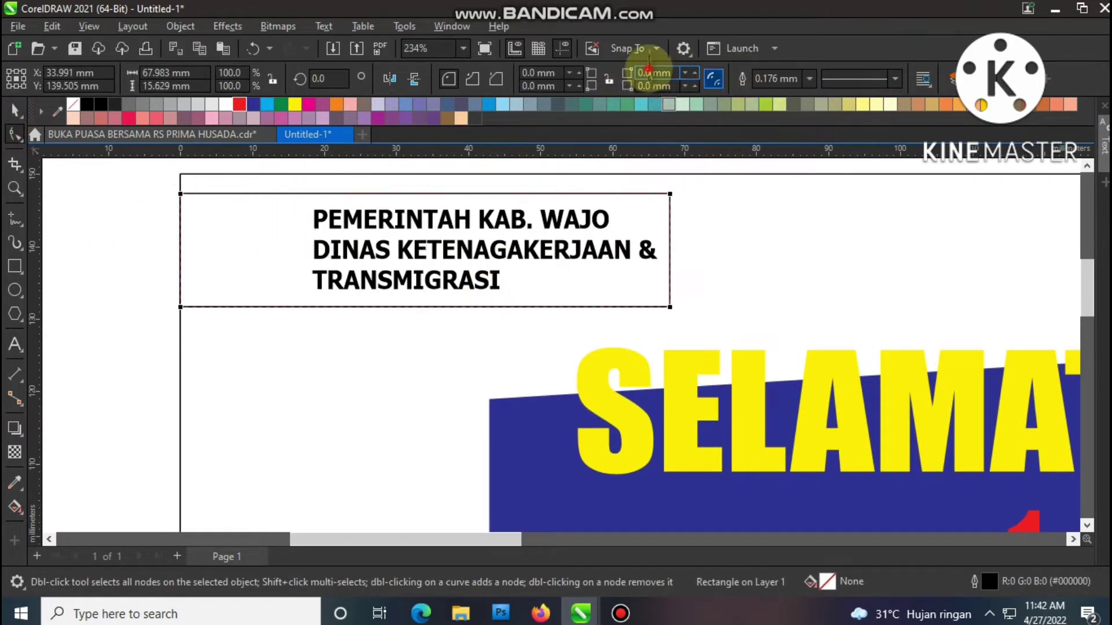
left_click(16, 110)
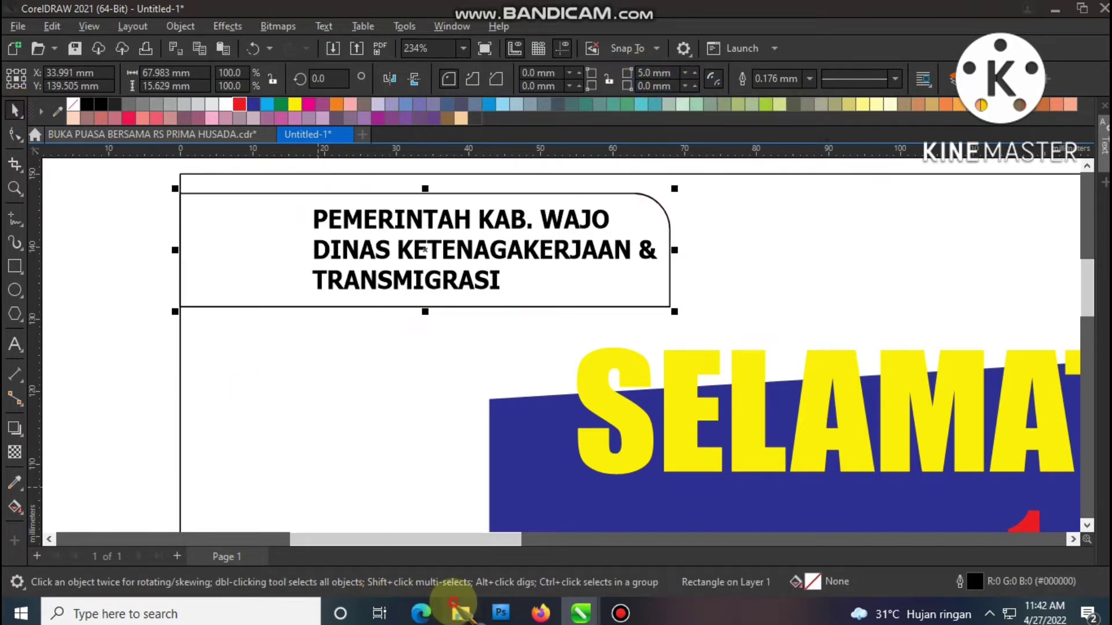
- Open the LOGO folder on the DATA (D:) drive in File Explorer and search it for WAJ
left_click(459, 609)
left_click(308, 510)
left_click(62, 401)
double_click(886, 194)
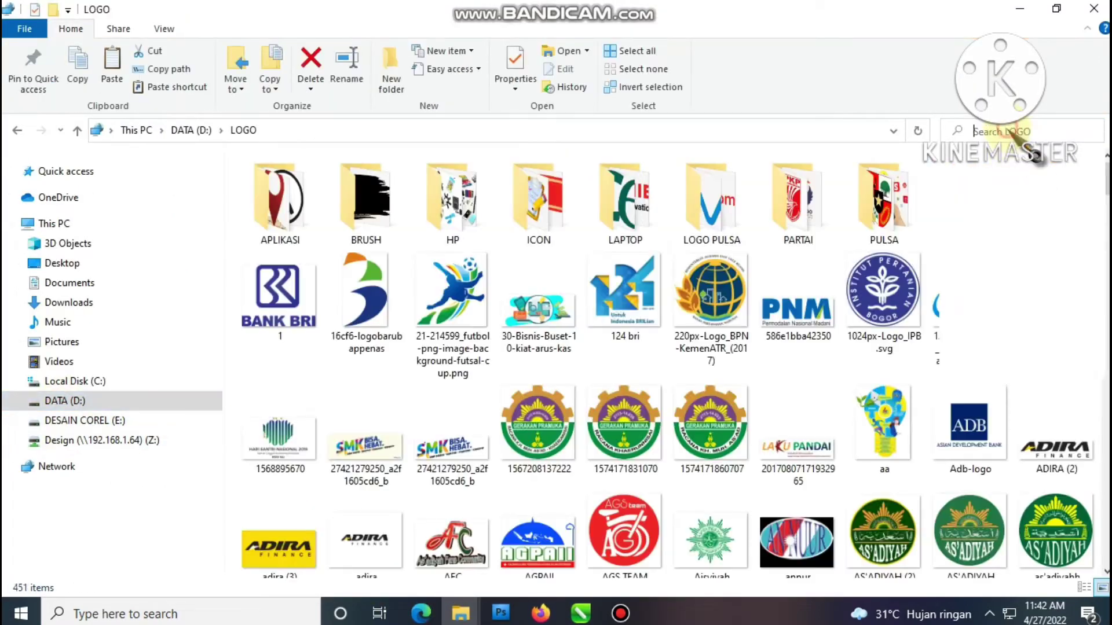
left_click(1008, 130)
type("WAJ")
left_click(961, 154)
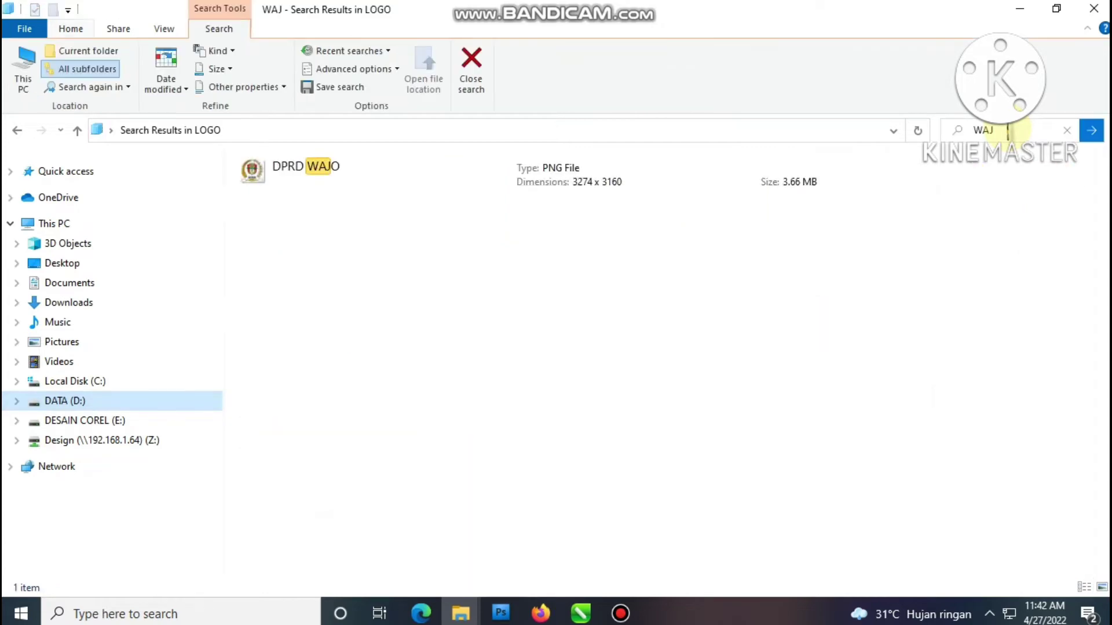
left_click(288, 207)
mouse_move(581, 612)
left_click_drag(584, 619, 199, 298)
scroll(419, 343, "down", 1)
left_click(460, 379)
key("ctrl+z")
key("alt+Tab")
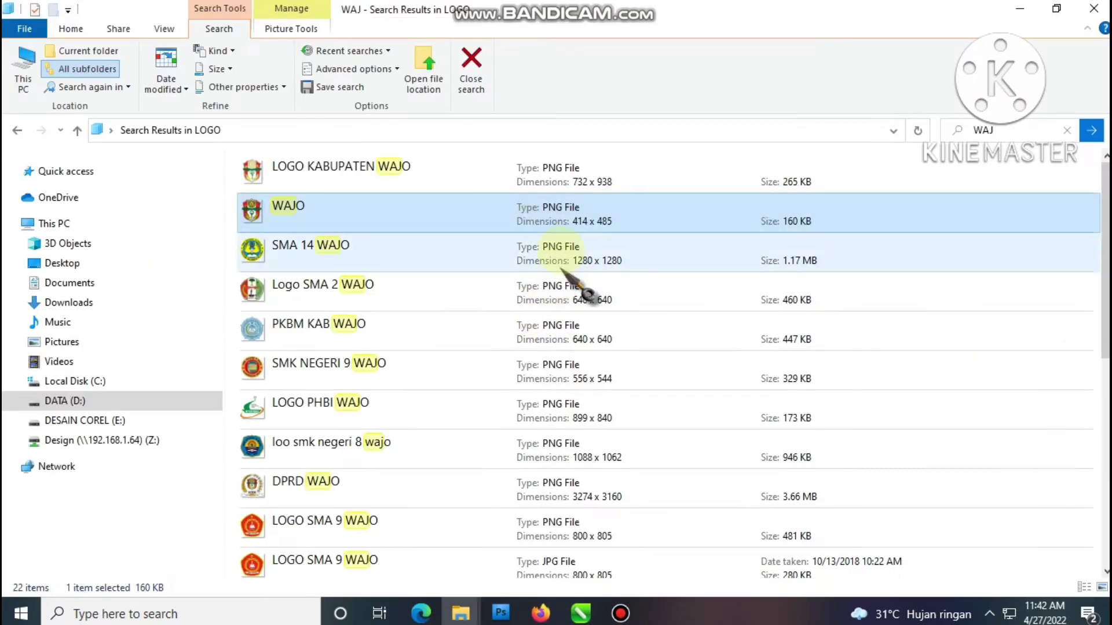
- Bring the WAJO logo file into the drawing, scale it to about 9 × 10.5 mm and centre it on the rectangle
left_click_drag(571, 215, 167, 360)
scroll(174, 356, "down", 1)
left_click_drag(379, 288, 326, 351)
left_click(443, 295, "shift")
key("c")
key("e")
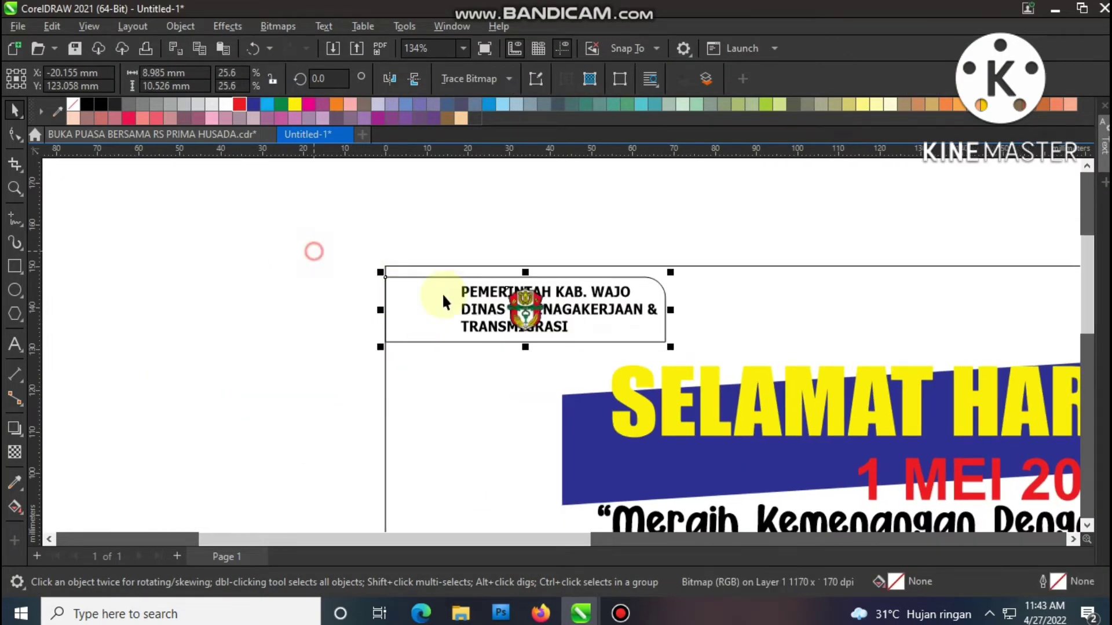
- Move the WAJO logo into the empty space left of the agency text and enlarge it slightly
scroll(448, 294, "up", 2)
key("Escape")
left_click(614, 328)
left_click_drag(681, 324, 371, 309)
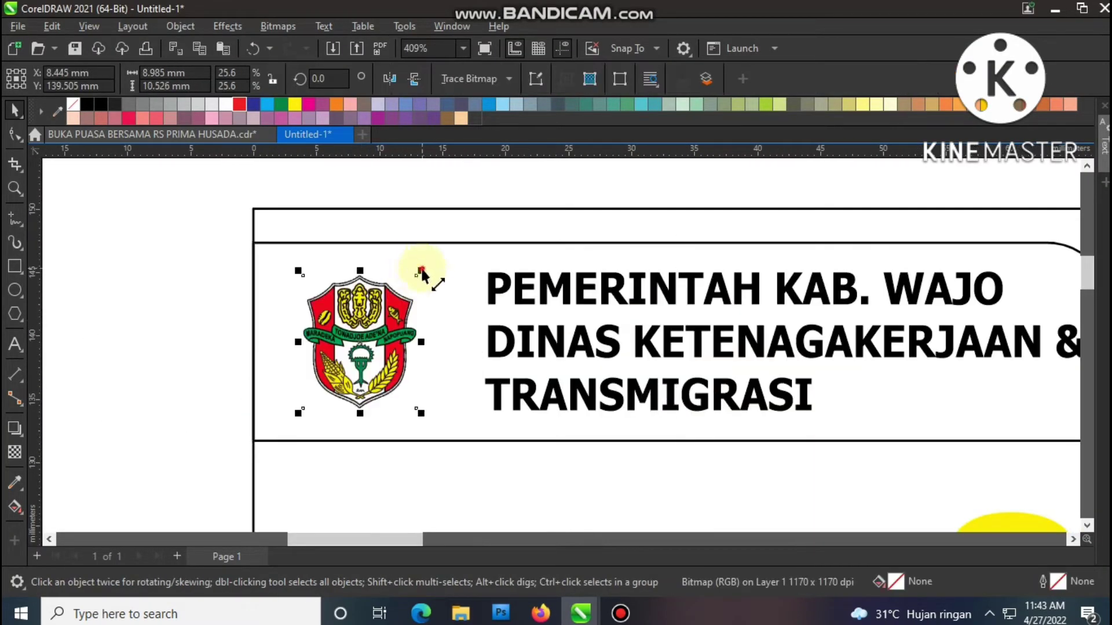
- Give the agency rectangle a blue fill without outline and make its text white
left_click(488, 246)
left_click_drag(280, 115, 344, 244)
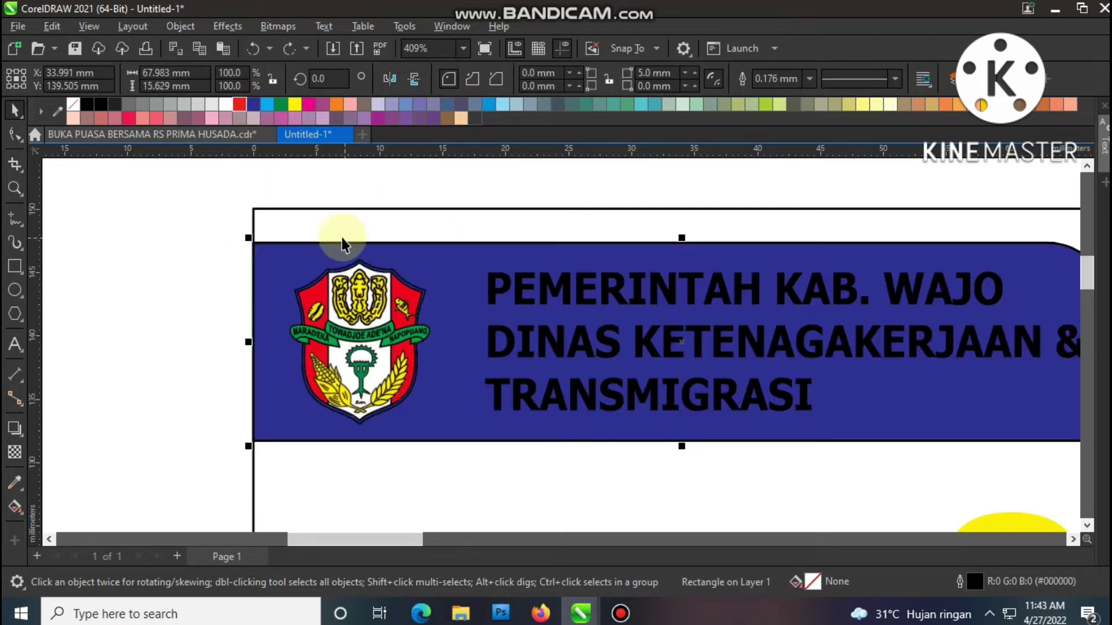
right_click(74, 104)
key("F4")
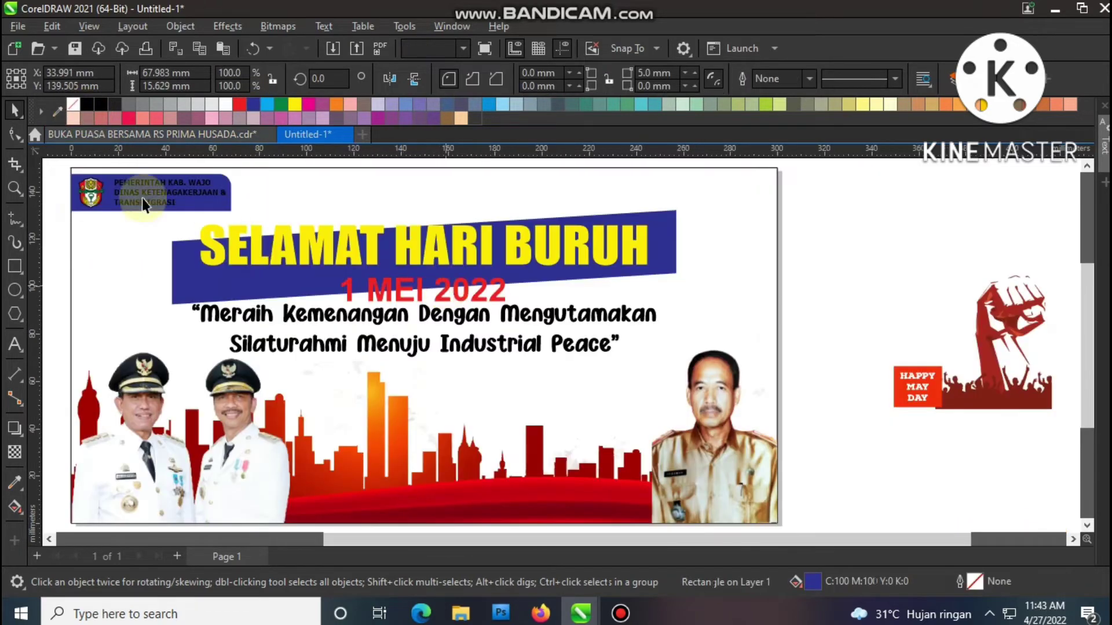
left_click(144, 203)
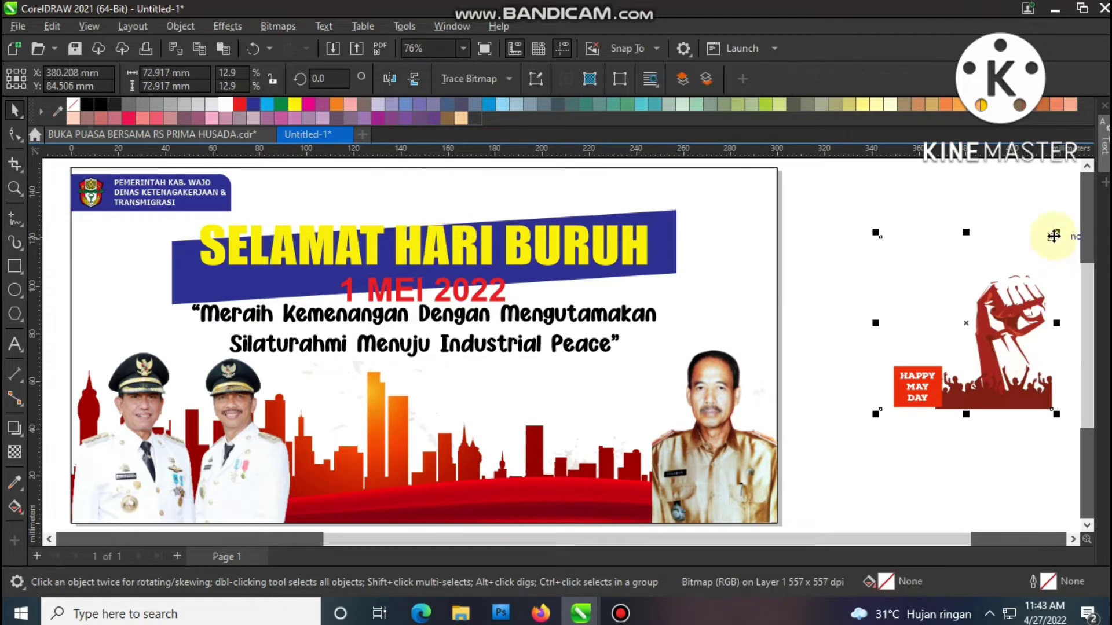
- Shrink the Happy May Day fist artwork to about 41 mm and place it over the skyline near the single portrait
left_click(1028, 276)
left_click_drag(1057, 233, 982, 308)
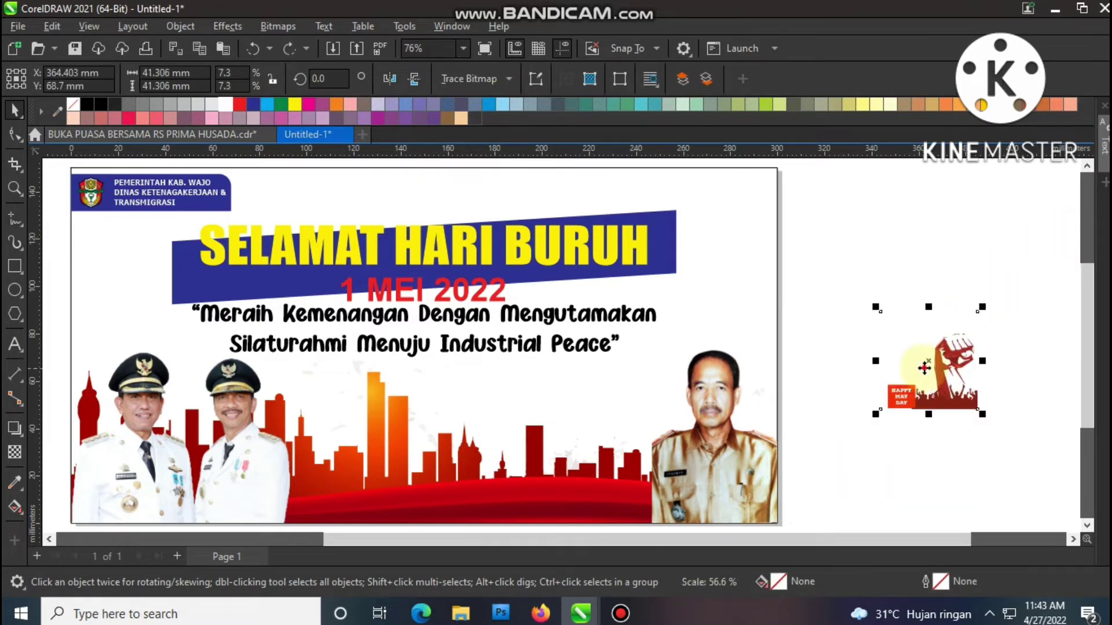
scroll(519, 494, "up", 1)
left_click_drag(503, 493, 531, 440)
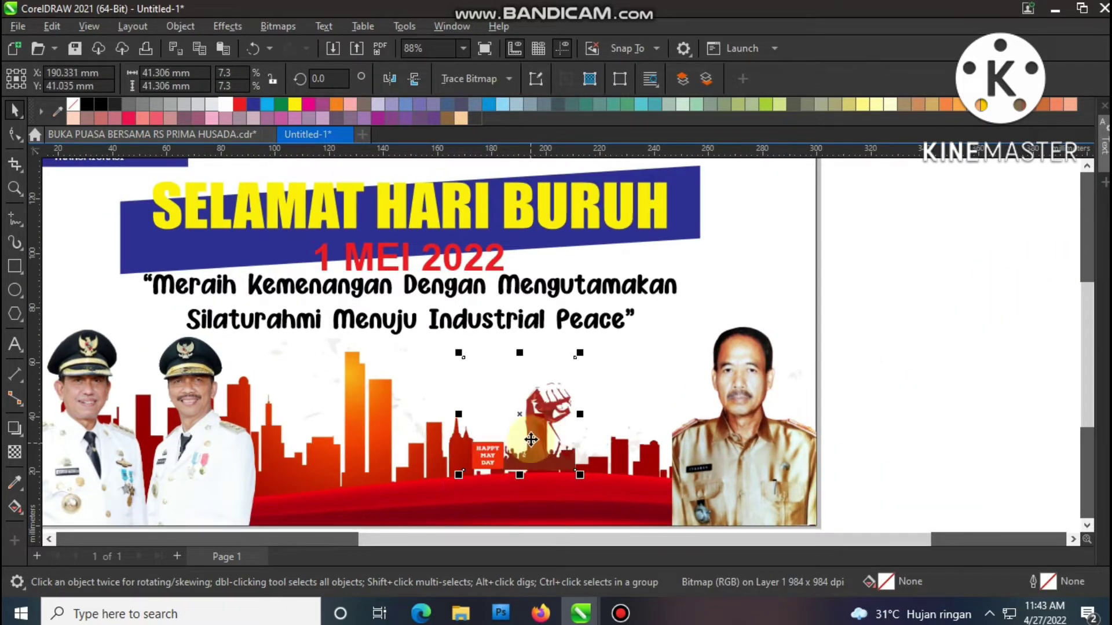
- Enlarge the fist artwork to about 47 mm and align its base with the top of the red ground
scroll(536, 440, "up", 3)
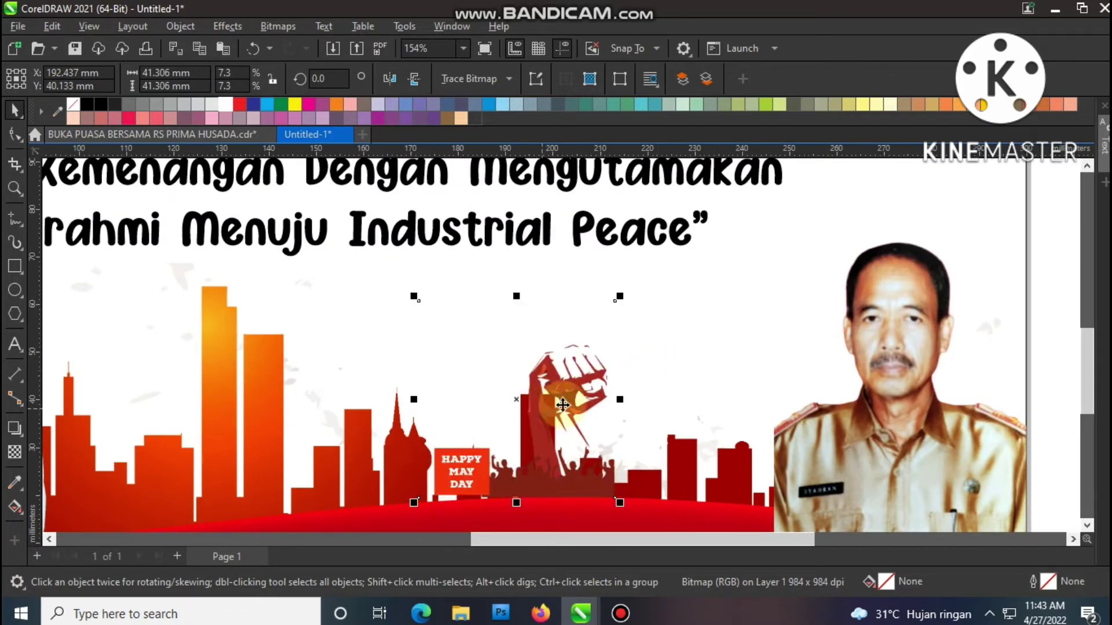
left_click_drag(619, 294, 659, 271)
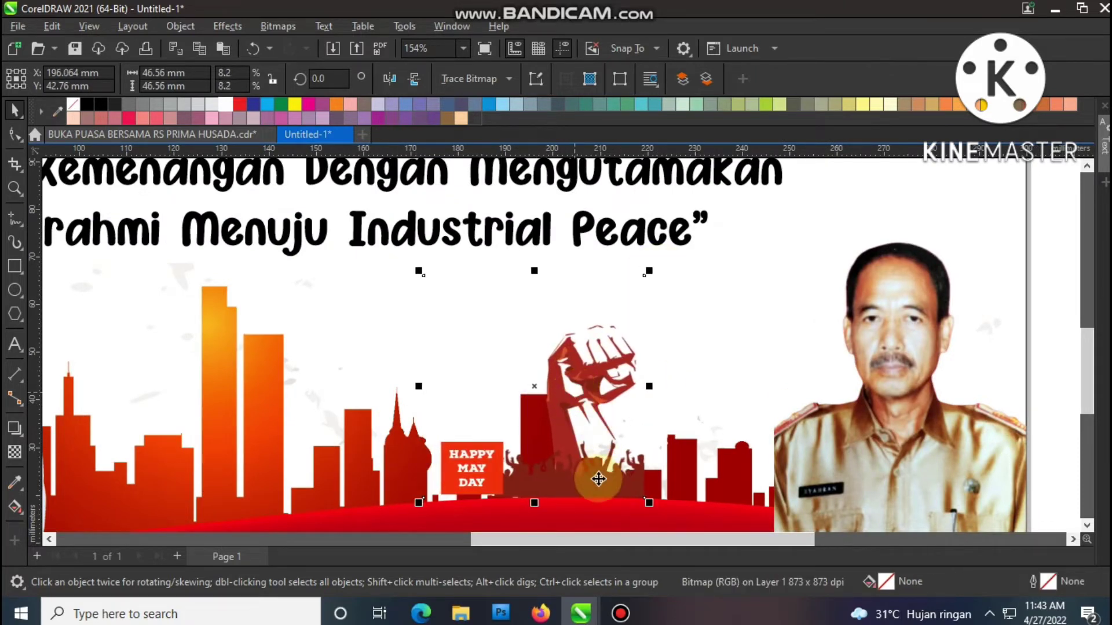
scroll(596, 454, "up", 4)
left_click_drag(599, 479, 603, 425)
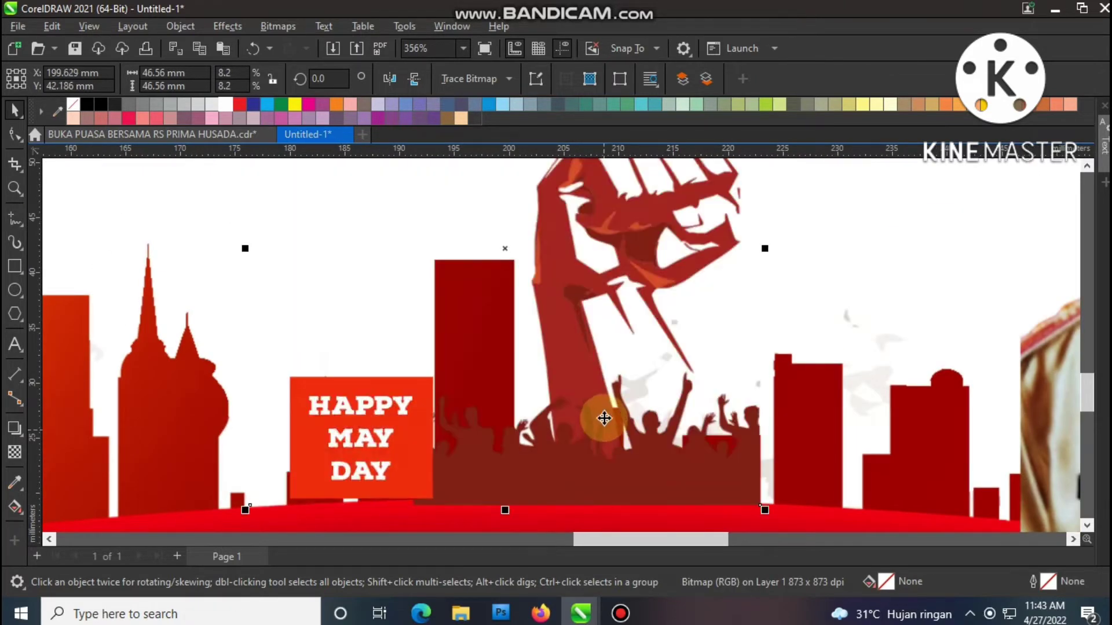
scroll(604, 418, "down", 5)
left_click(958, 368)
key("F4")
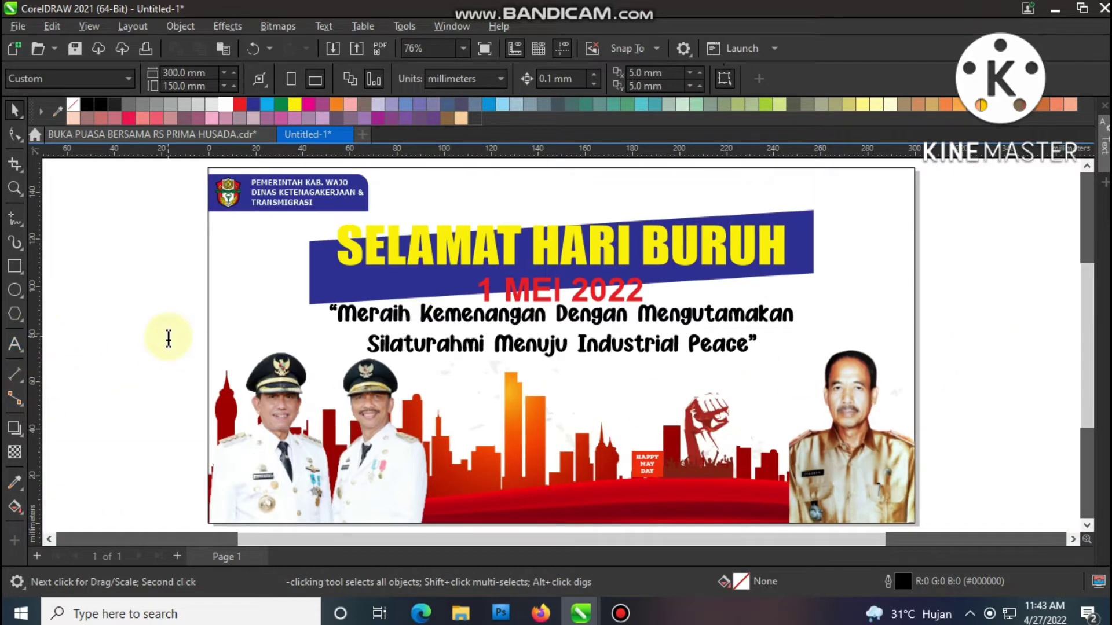
- Add the text MAYDAY 2022 in 24 pt Arial and place it above the raised fist
left_click(167, 336)
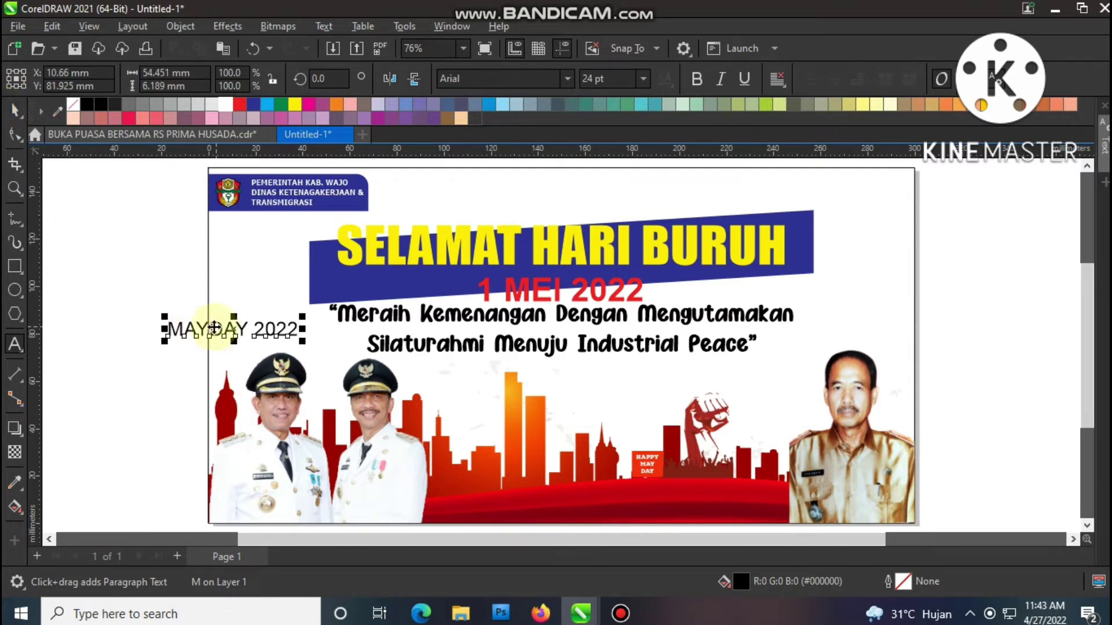
left_click_drag(214, 328, 666, 388)
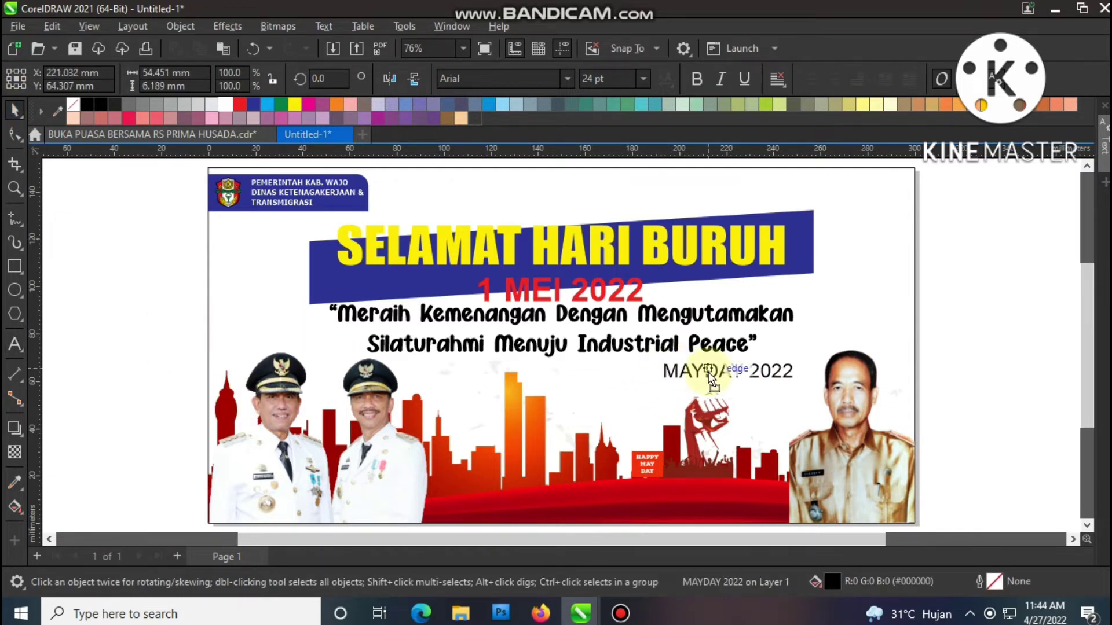
left_click(314, 257)
- Save the drawing as HARI BURUH 2022 in CDR format on the DESAIN COREL (E:) drive
left_click(74, 49)
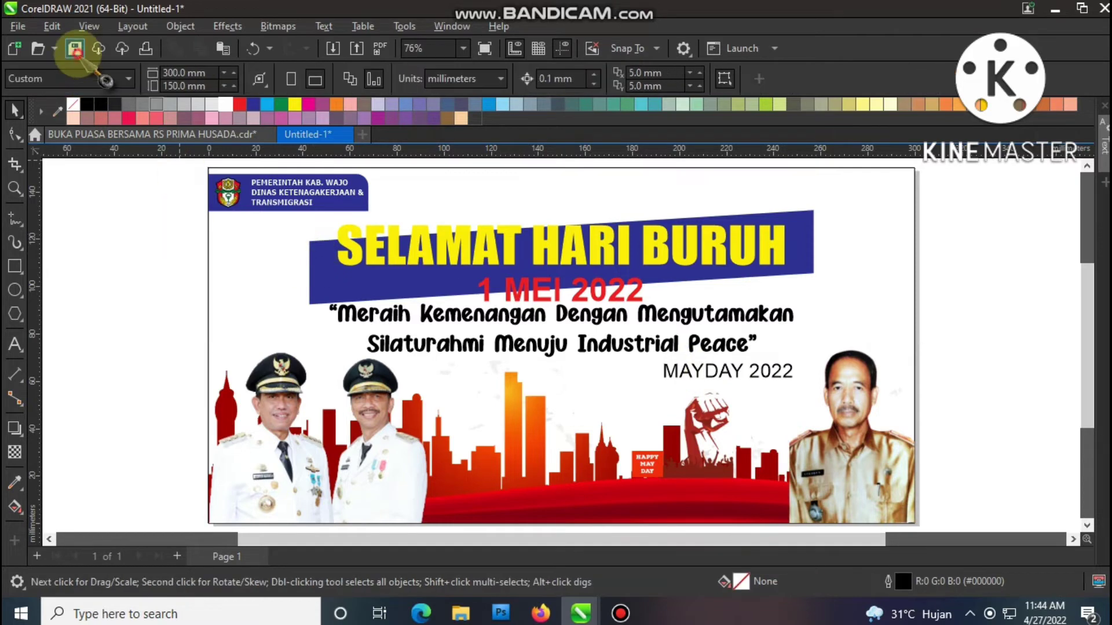
type("ha")
key("BackSpace")
key("BackSpace")
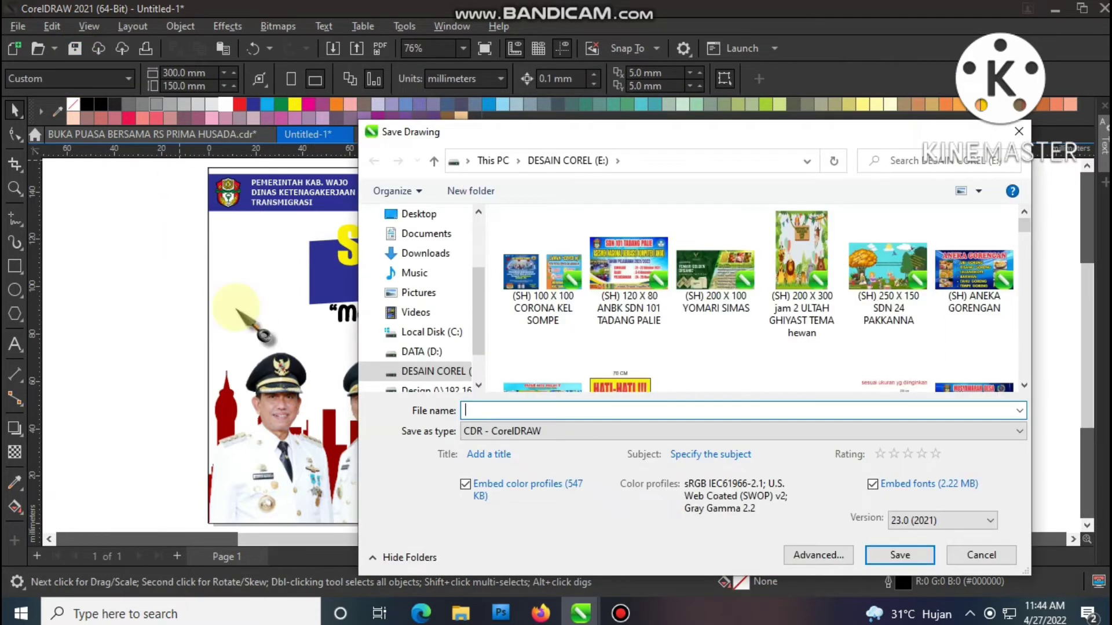
type("HARI BURUH")
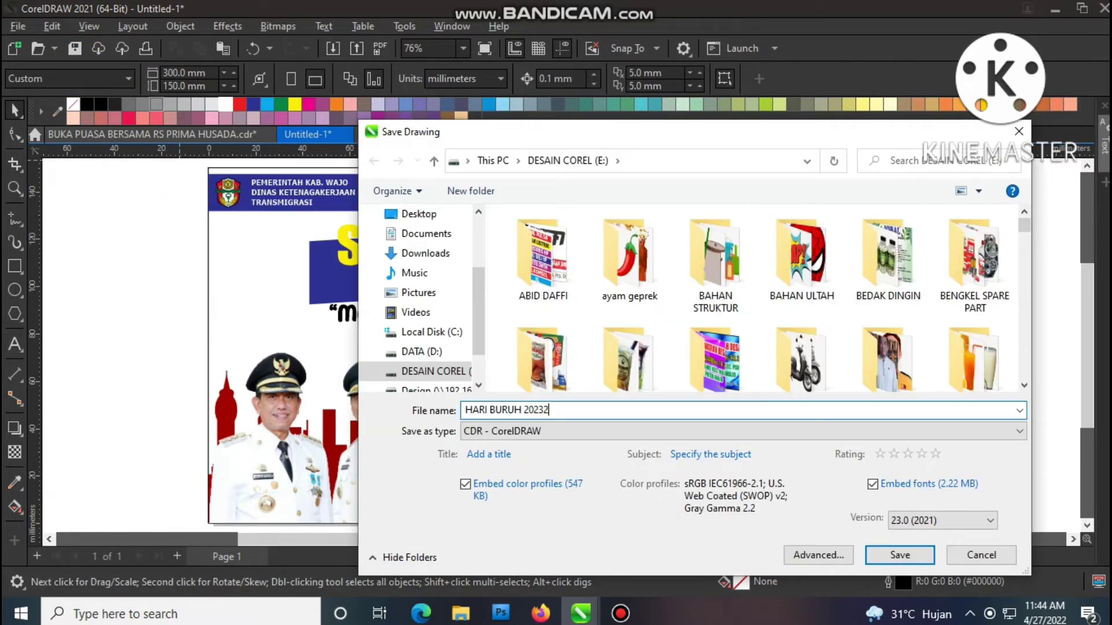
type(" 2022")
key("Return")
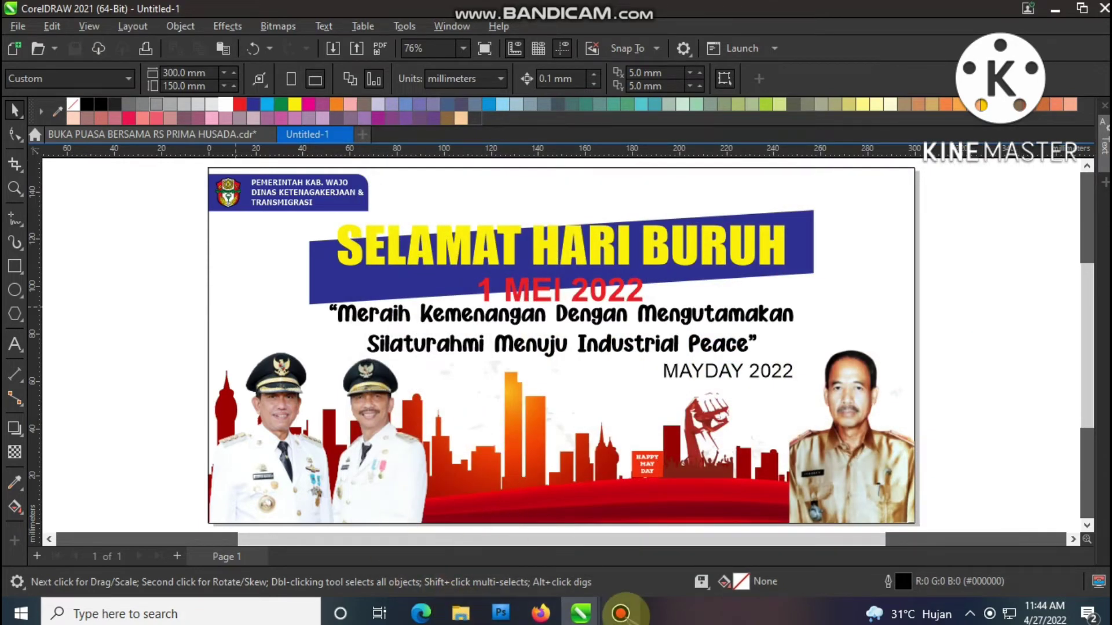
- Switch to Firefox and show the PhotoRoom background remover page
left_click(620, 612)
left_click(619, 613)
left_click(541, 613)
left_click(335, 18)
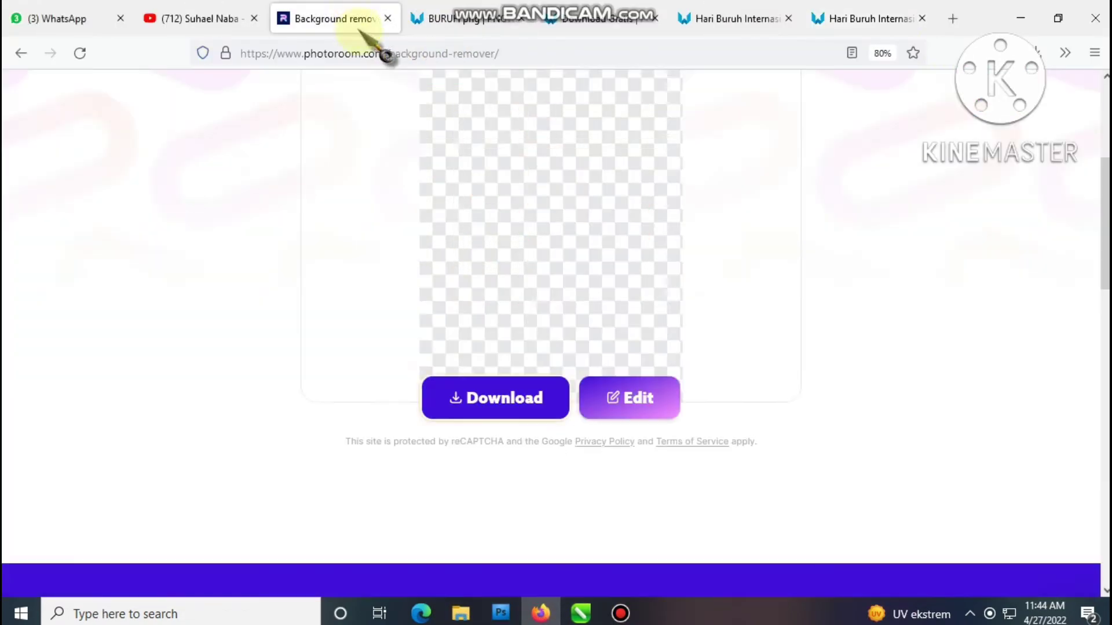
- Search Google Images for SPANDUK HARI BURU in a new browser tab
left_click(952, 19)
type("SPANDUK HARI ")
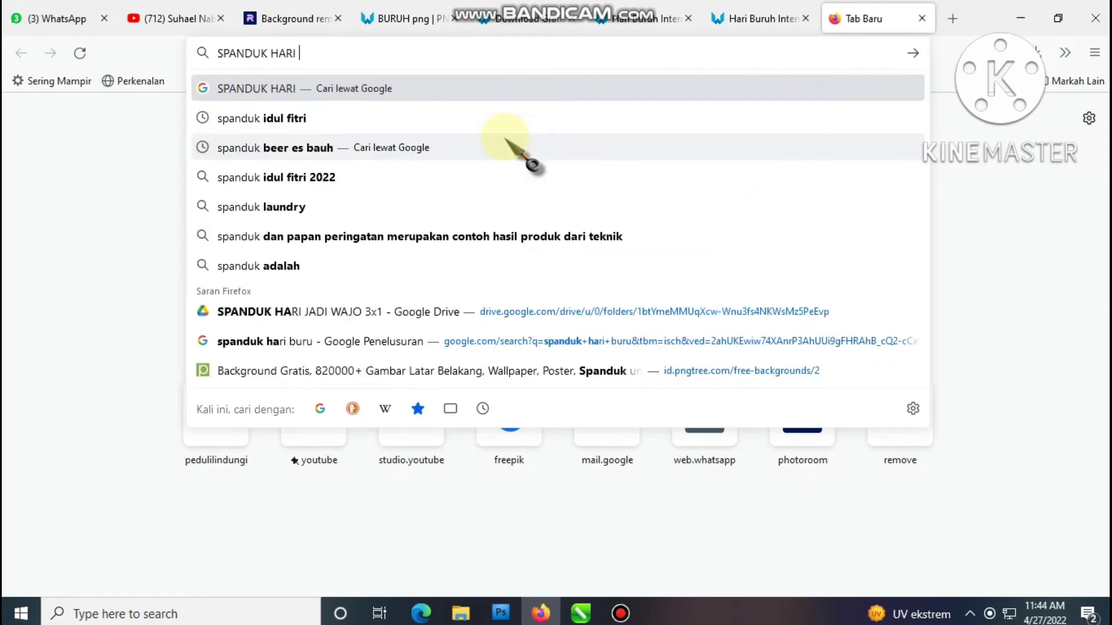
type("BURU")
key("Return")
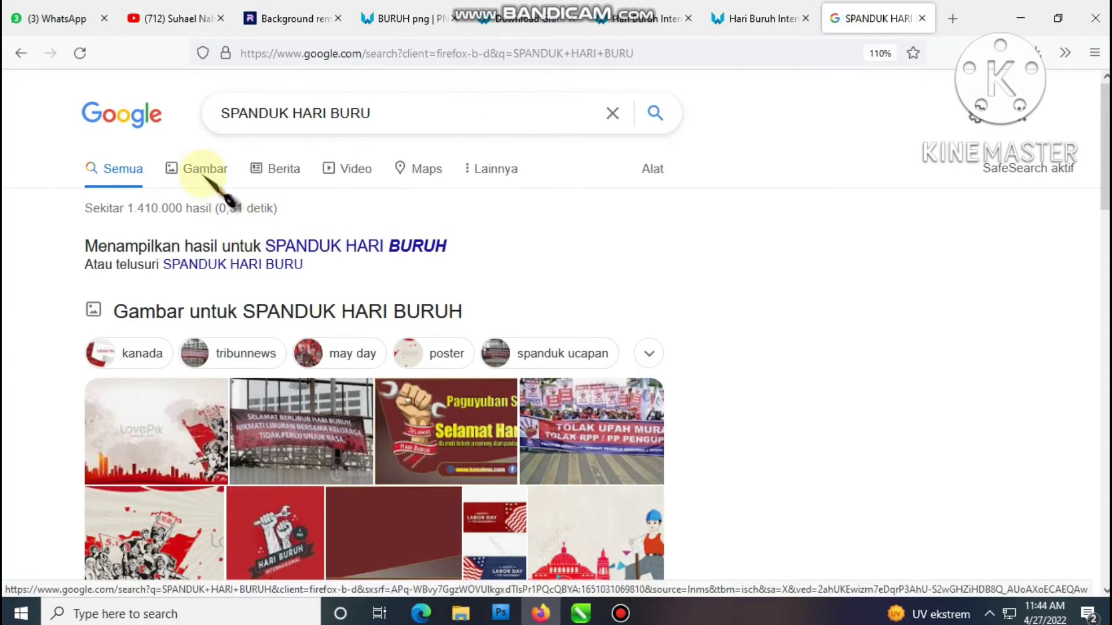
left_click(204, 174)
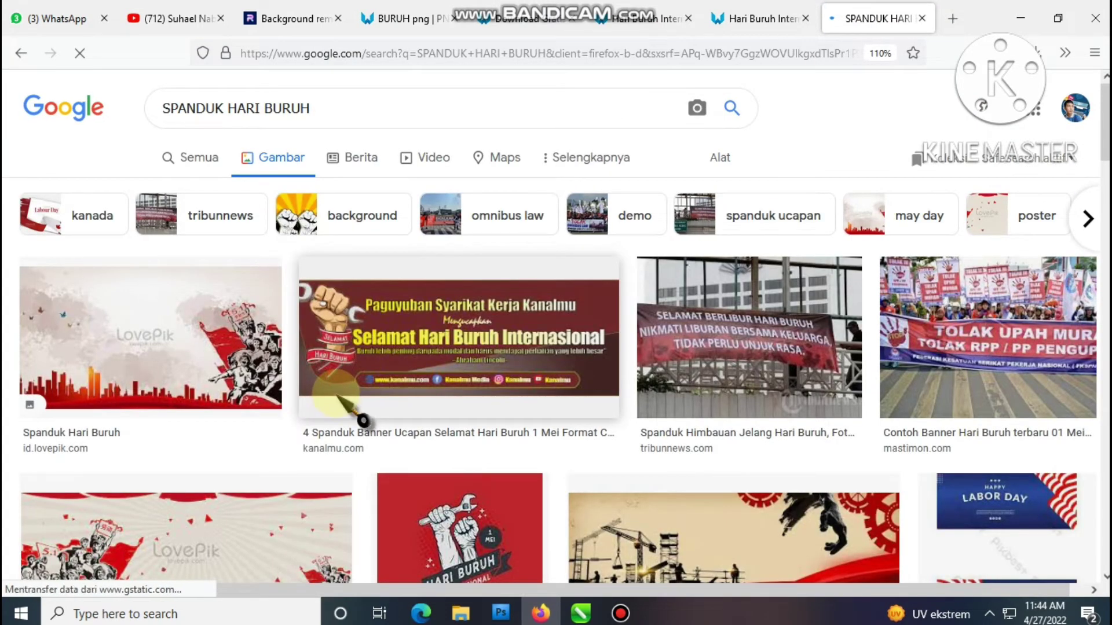
- Browse the Labour Day banner image results for background and layout ideas
scroll(338, 397, "down", 10)
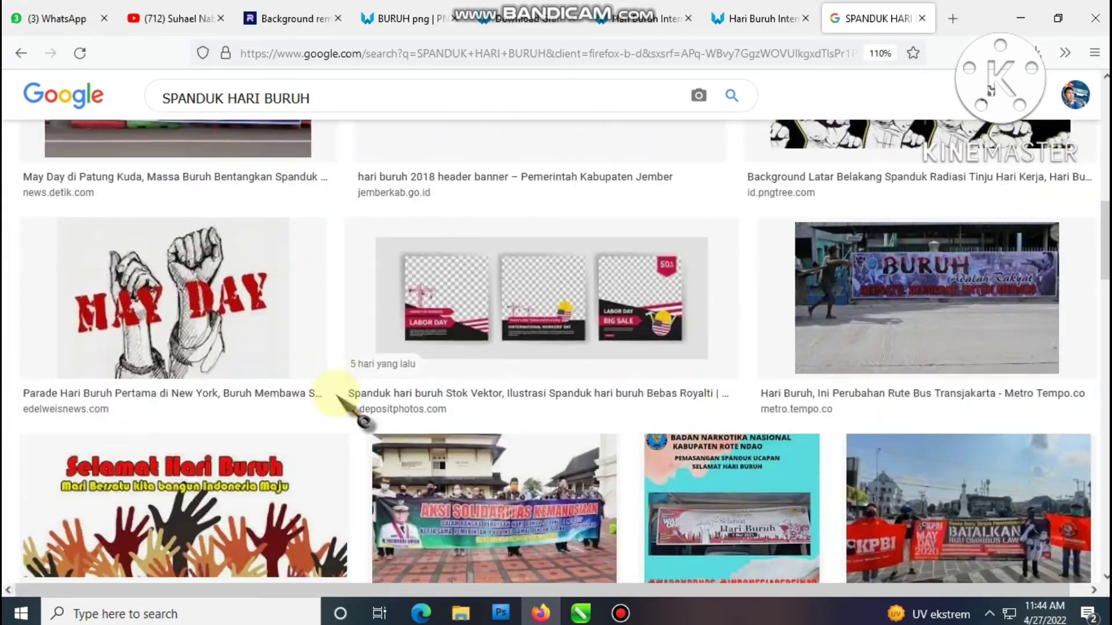
scroll(353, 417, "down", 10)
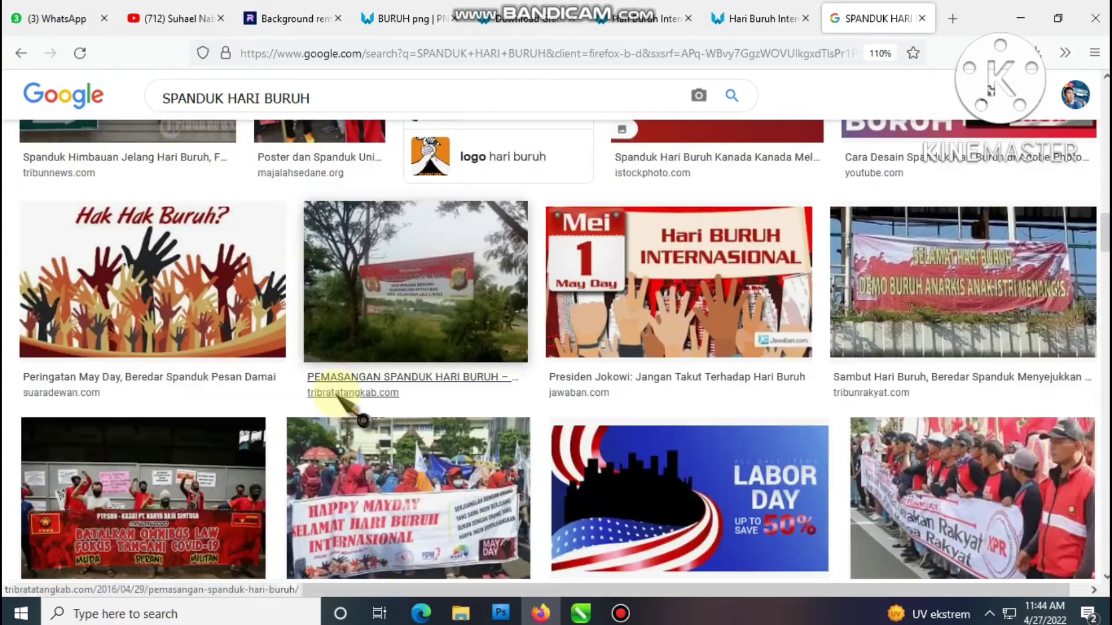
scroll(354, 412, "down", 10)
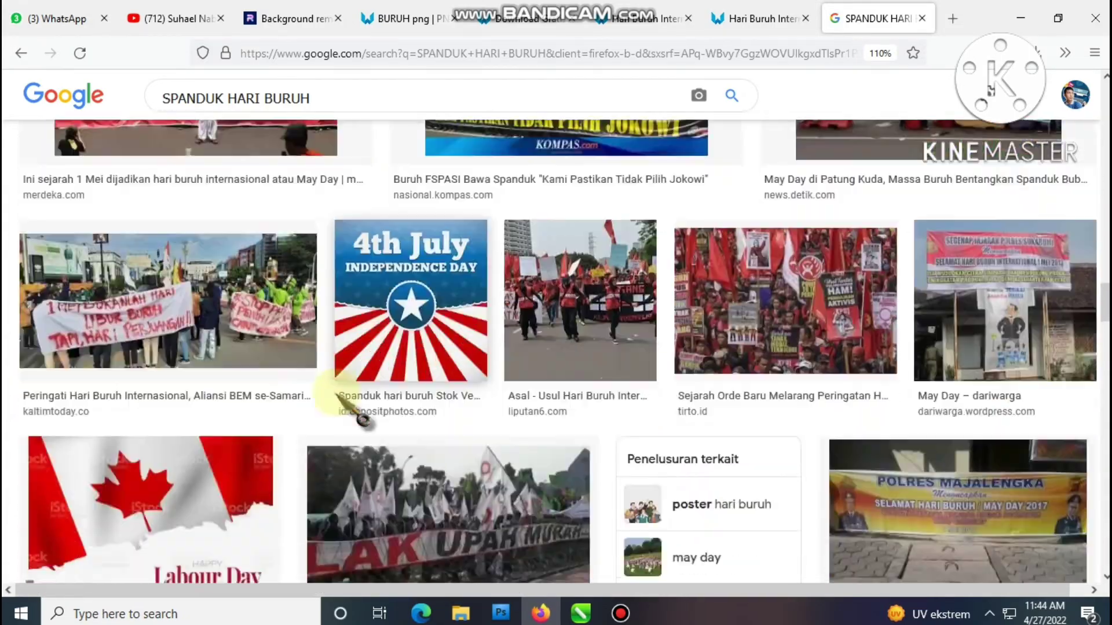
scroll(353, 412, "down", 10)
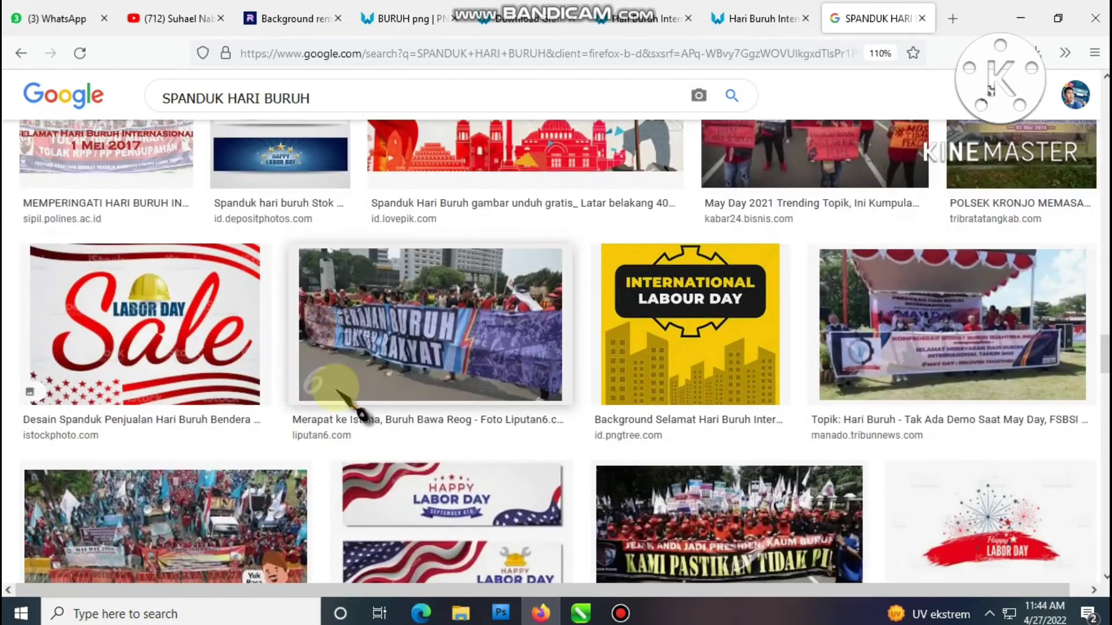
scroll(353, 412, "down", 6)
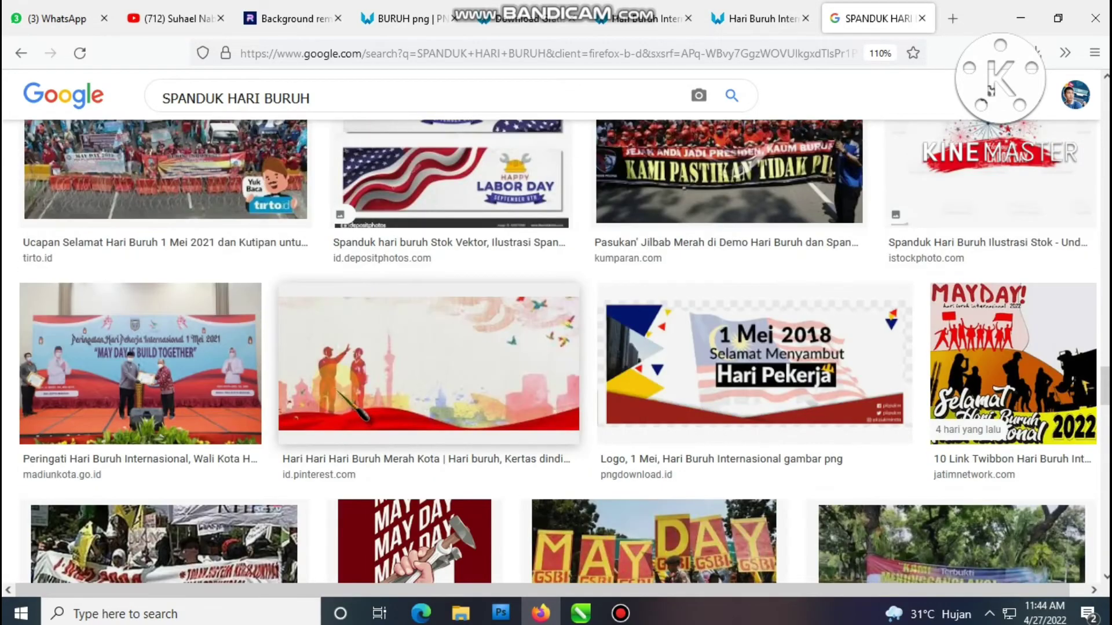
scroll(353, 406, "down", 12)
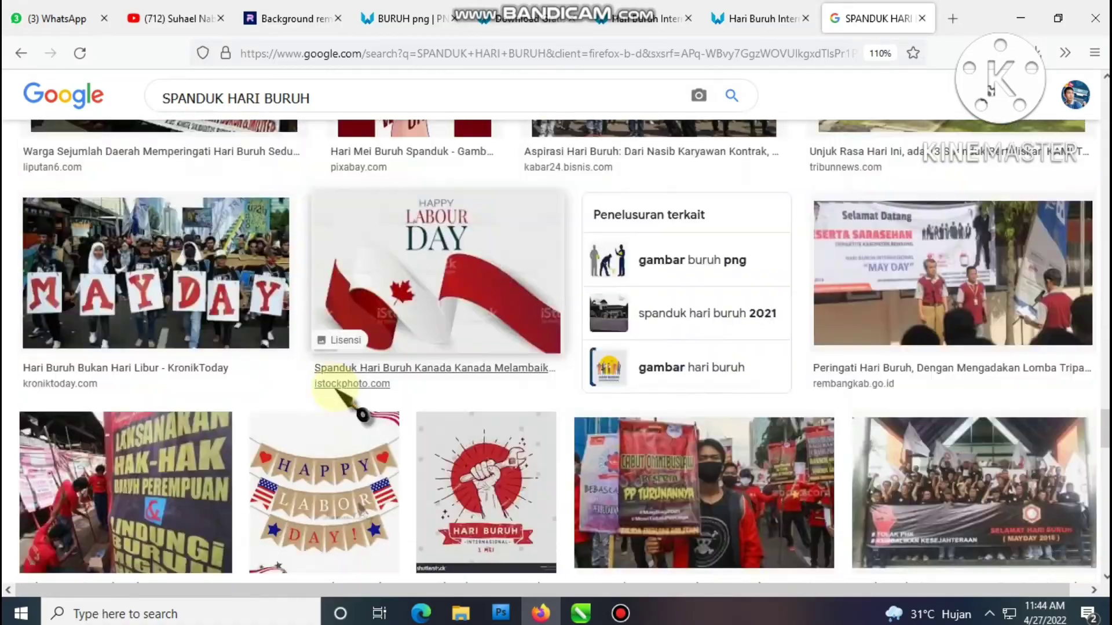
scroll(334, 387, "down", 10)
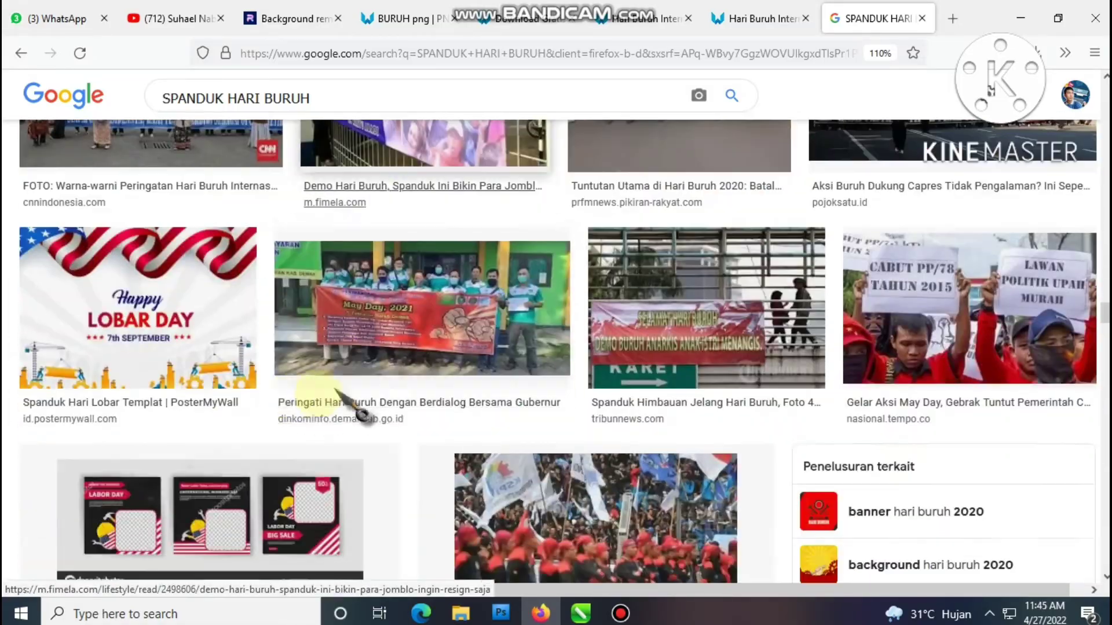
scroll(297, 389, "down", 10)
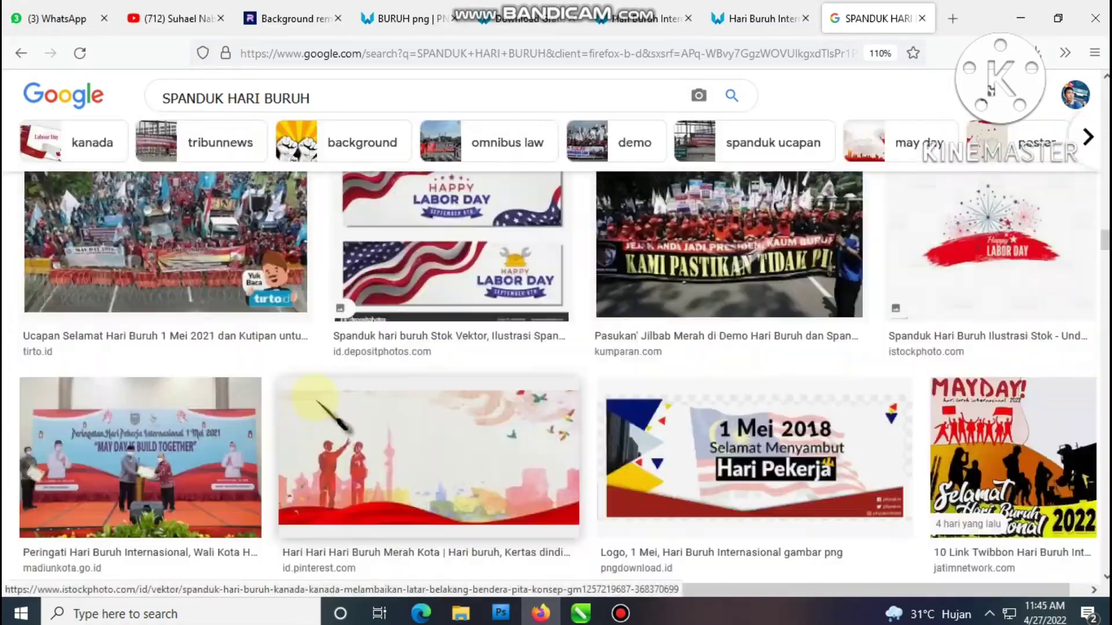
scroll(343, 422, "up", 3)
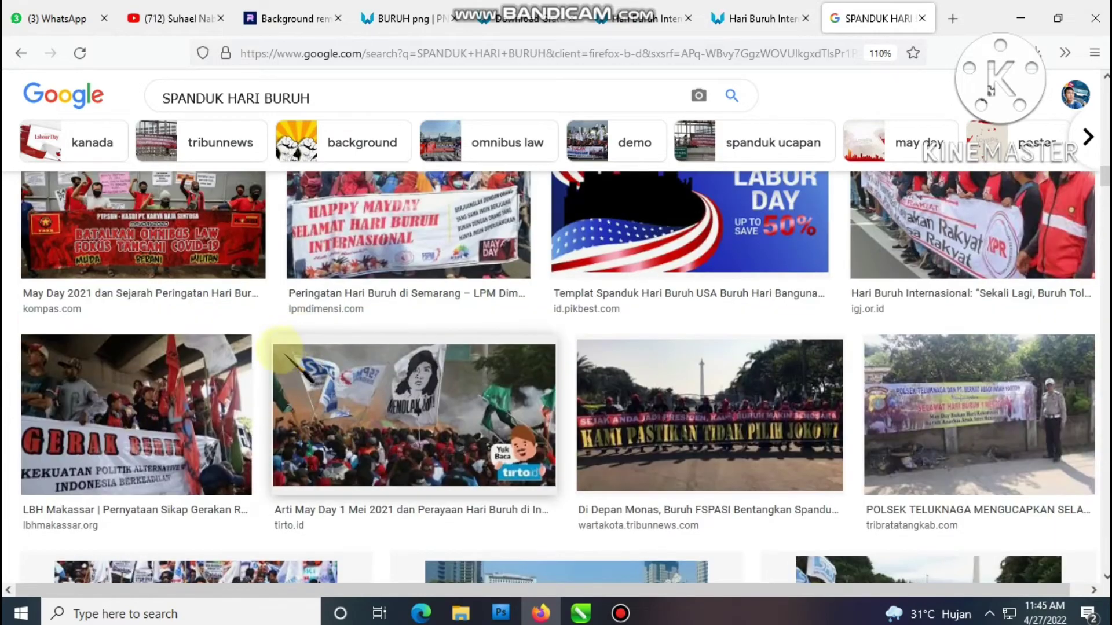
scroll(285, 358, "down", 15)
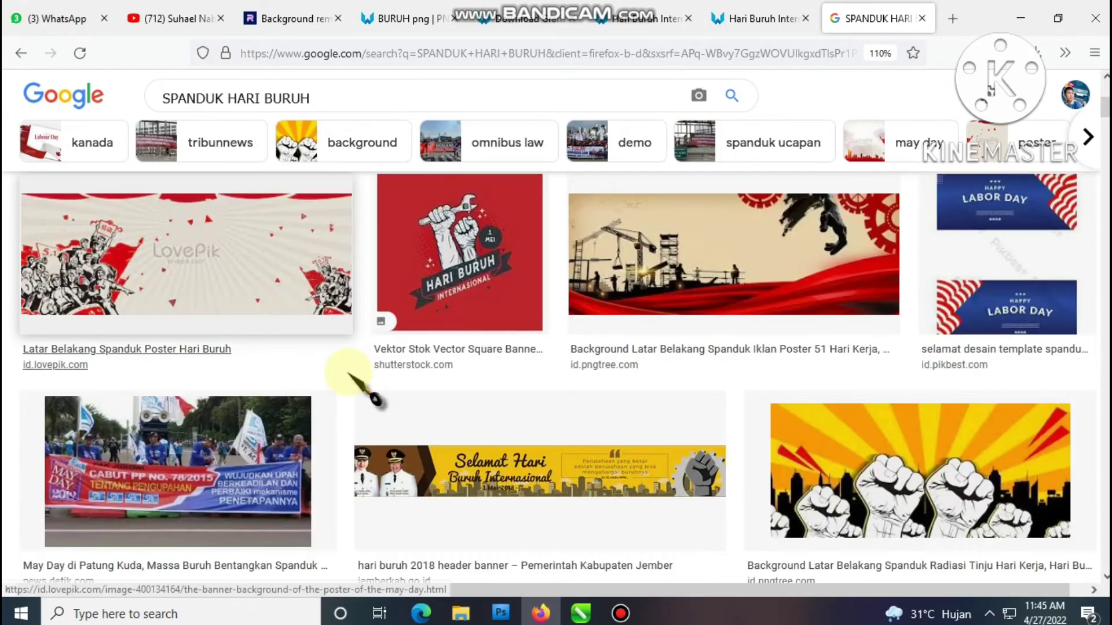
scroll(347, 374, "up", 2)
- Preview the Lovepik poster background and the Kanalmu Labour Day banner along with their related images
left_click(270, 354)
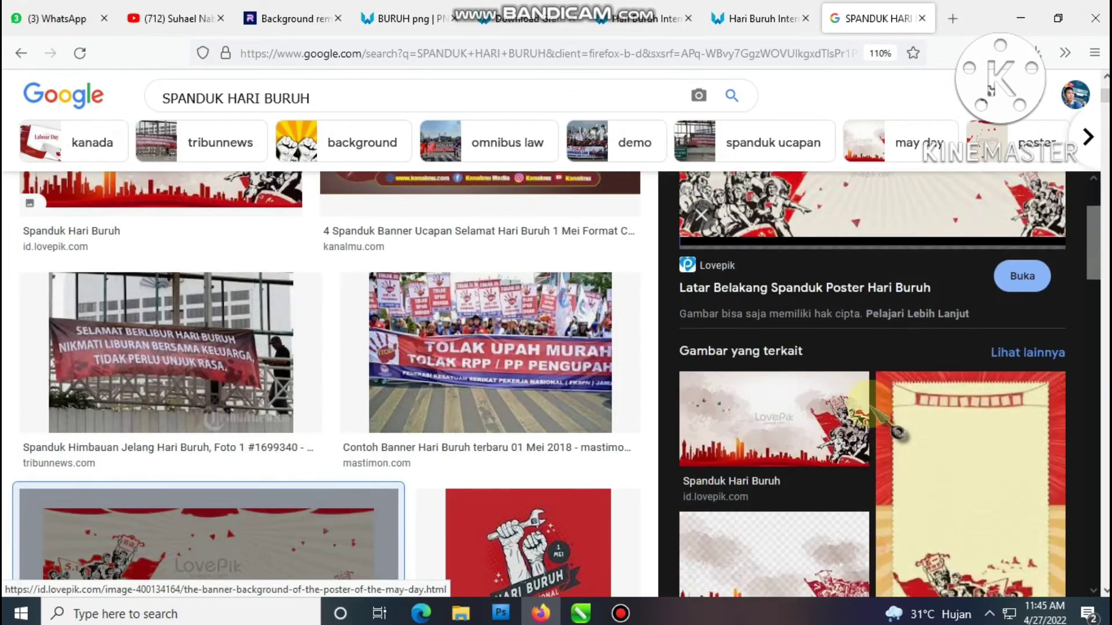
scroll(898, 431, "down", 5)
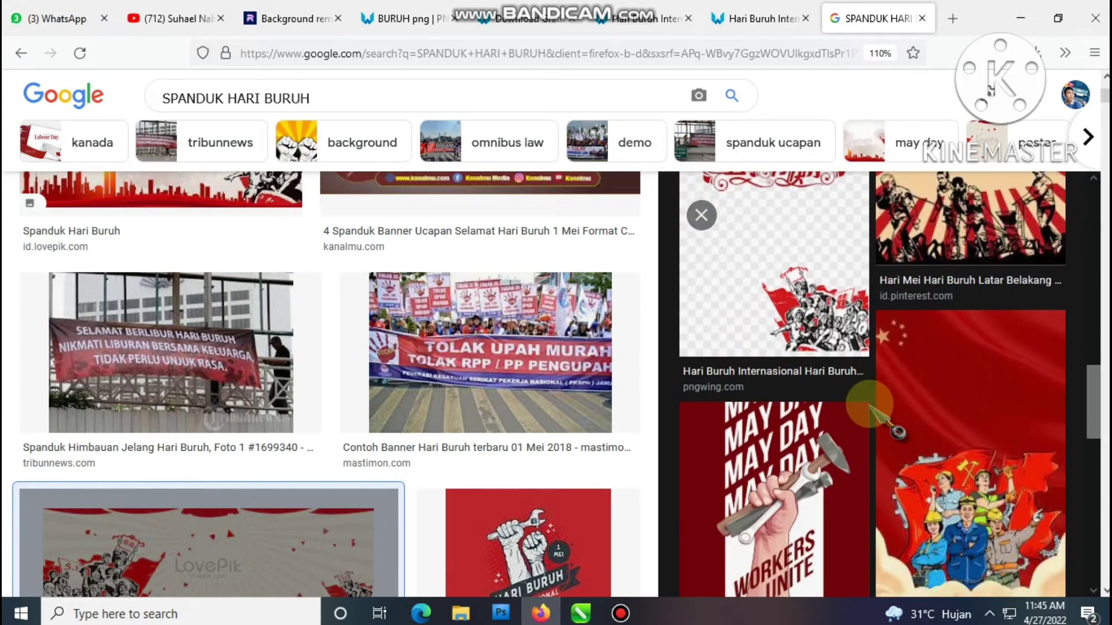
scroll(898, 432, "up", 10)
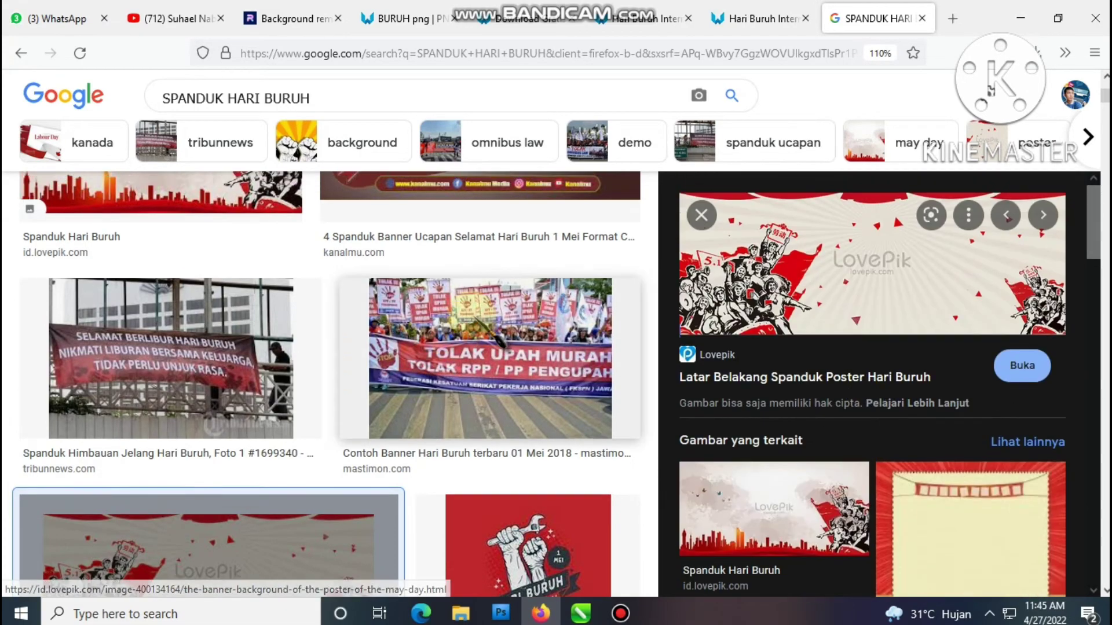
scroll(293, 336, "up", 3)
left_click(461, 313)
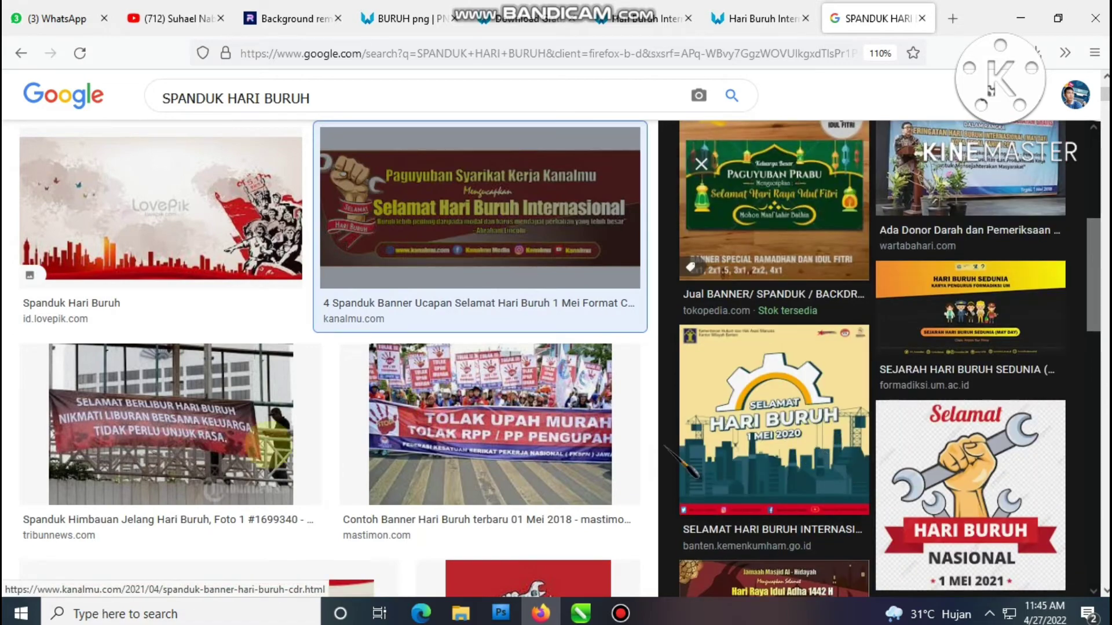
- Switch to File Explorer and open the BIRU folder inside LATAR on the DATA (D:) drive
left_click(460, 613)
left_click(82, 419)
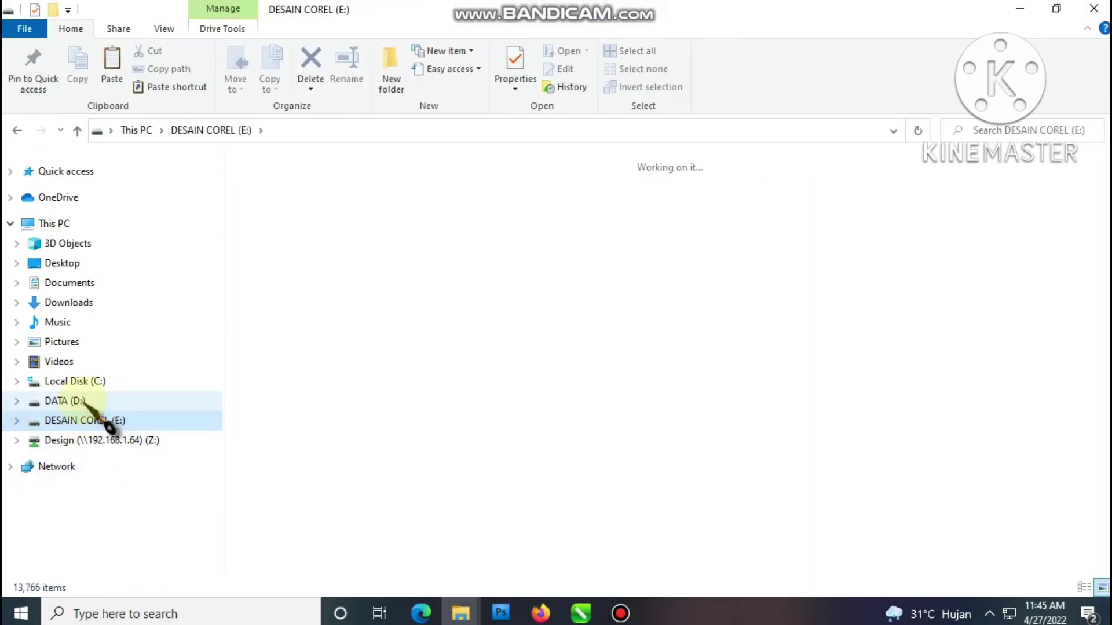
left_click(79, 407)
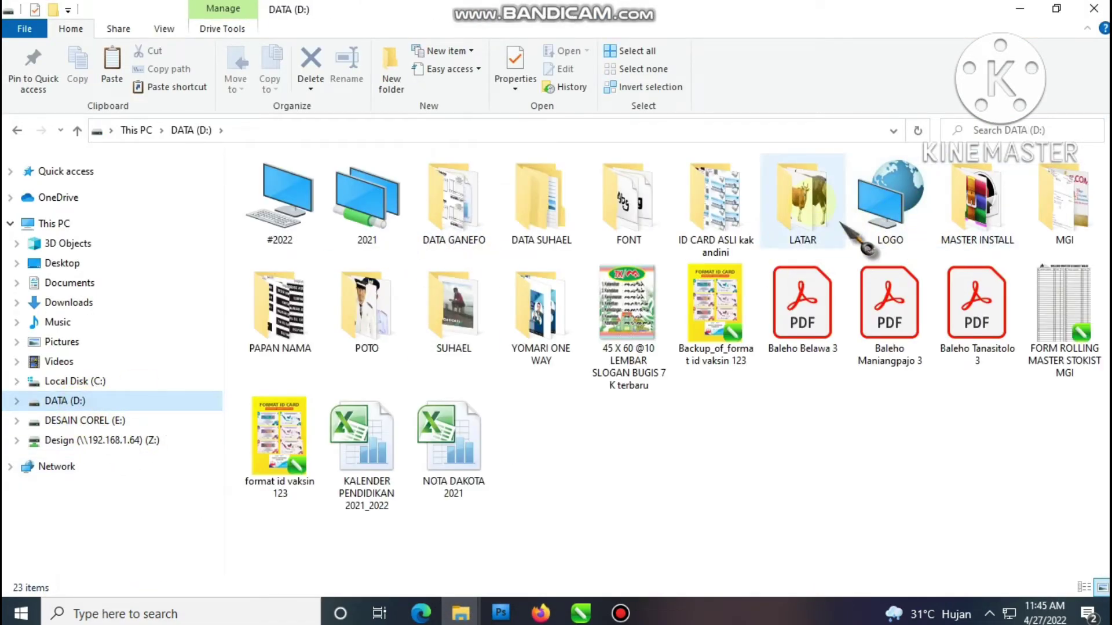
double_click(802, 200)
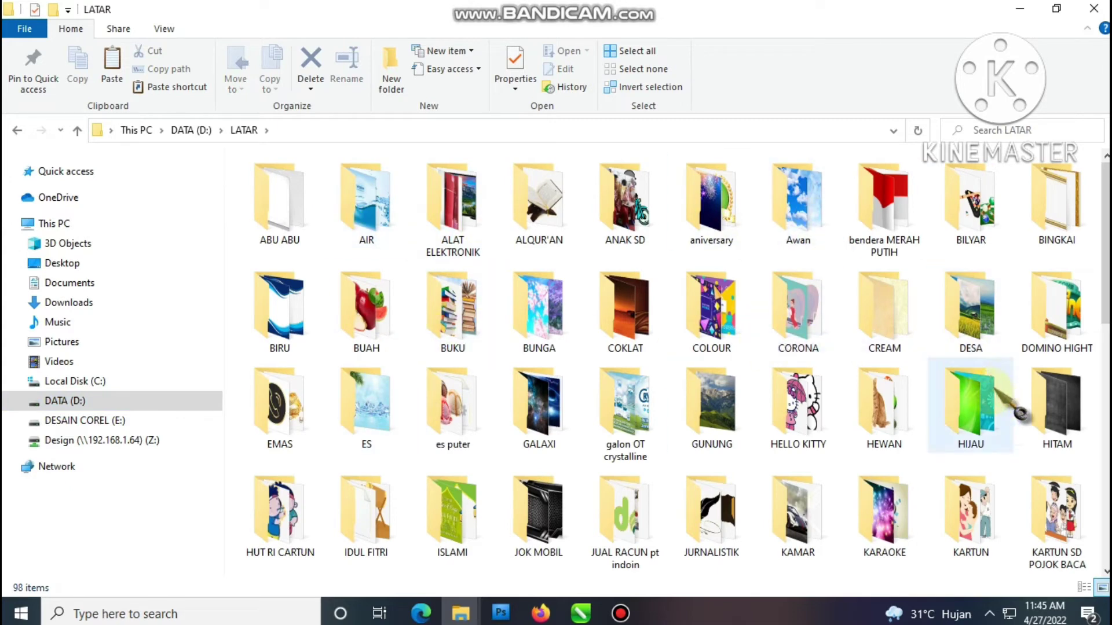
double_click(289, 324)
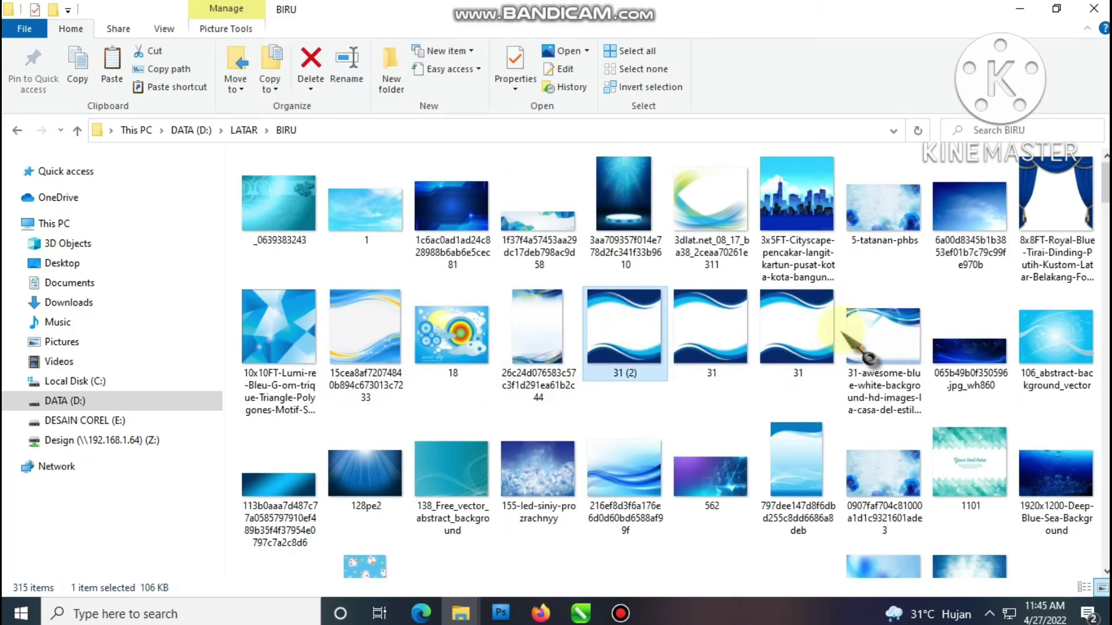
- Find the abstract blue wave business background image in the BIRU folder and import it into the HARI BURUH 2022 drawing in CorelDRAW
left_click(880, 335)
scroll(826, 356, "down", 3)
scroll(825, 356, "down", 6)
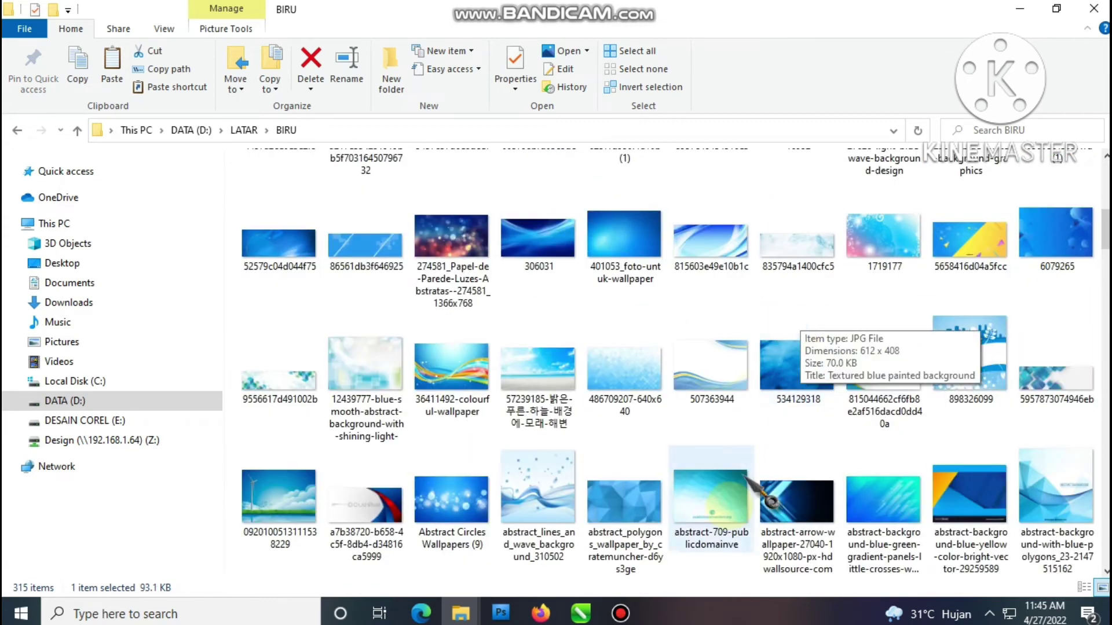
scroll(752, 405, "down", 6)
scroll(451, 463, "down", 5)
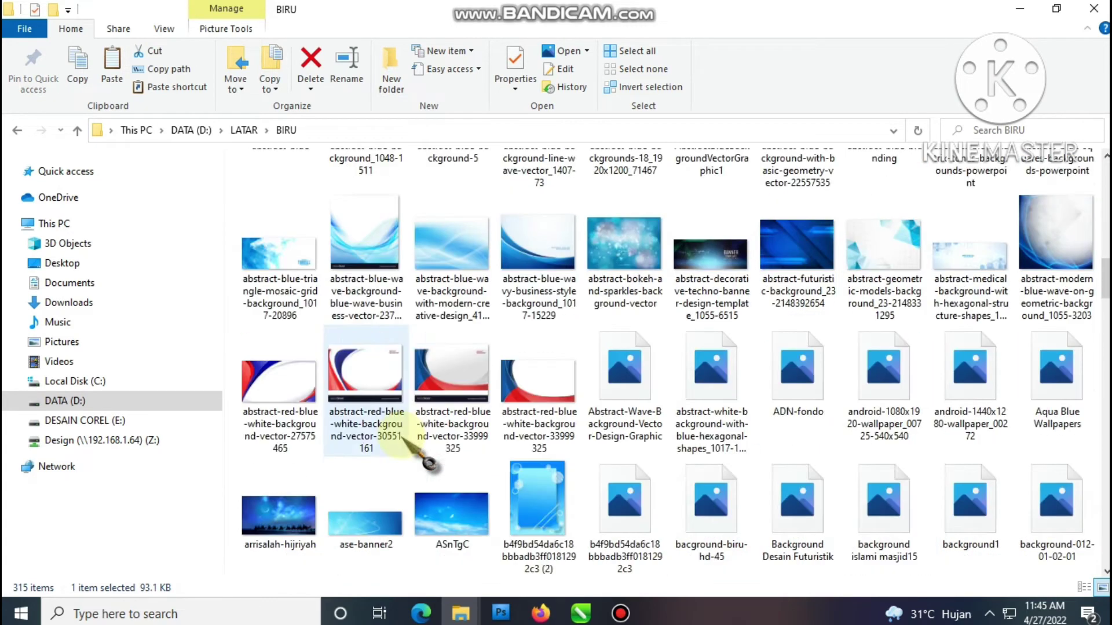
left_click(452, 261)
left_click(370, 244)
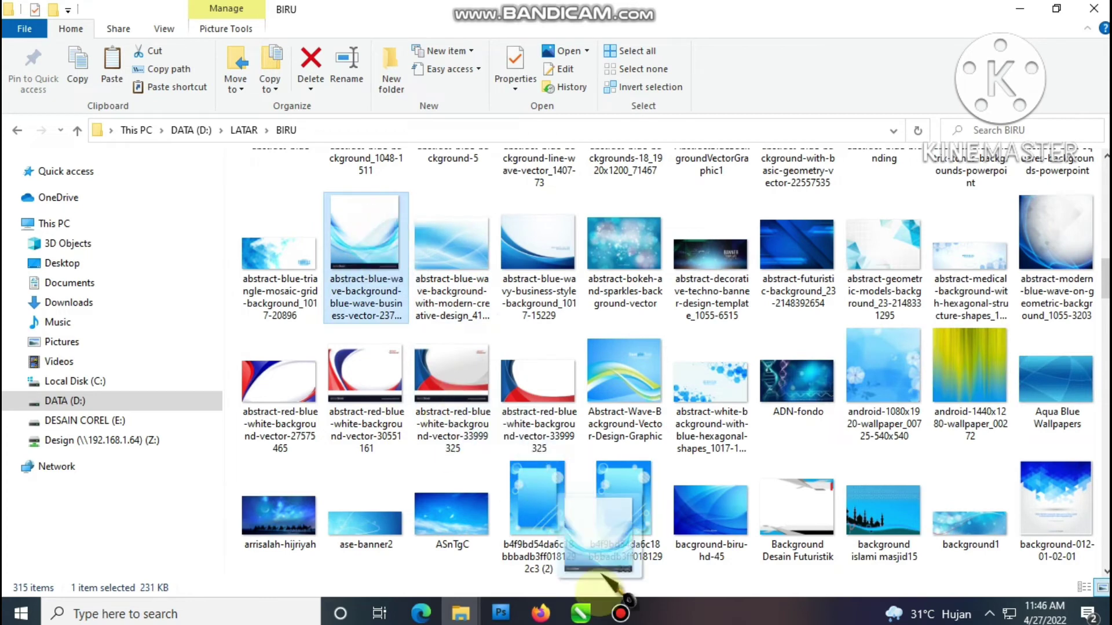
left_click_drag(605, 579, 369, 294)
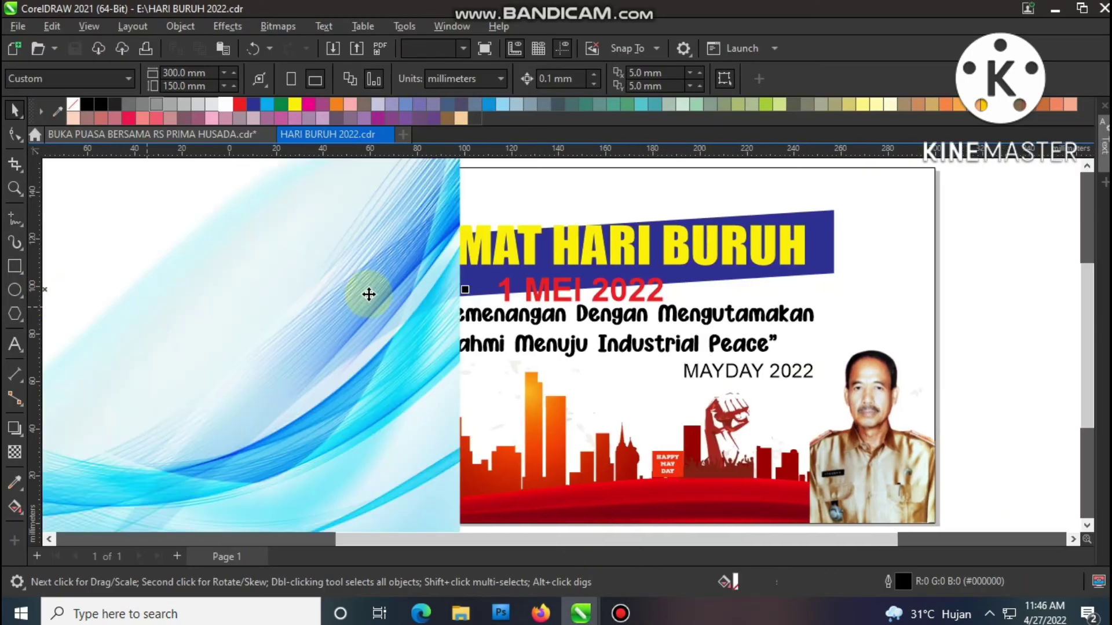
- Stretch the blue wave background horizontally to about 711 mm wide, keeping it 381 mm high
scroll(369, 294, "down", 3)
left_click_drag(274, 298, 377, 292)
left_click_drag(503, 288, 622, 287)
left_click_drag(395, 313, 395, 294)
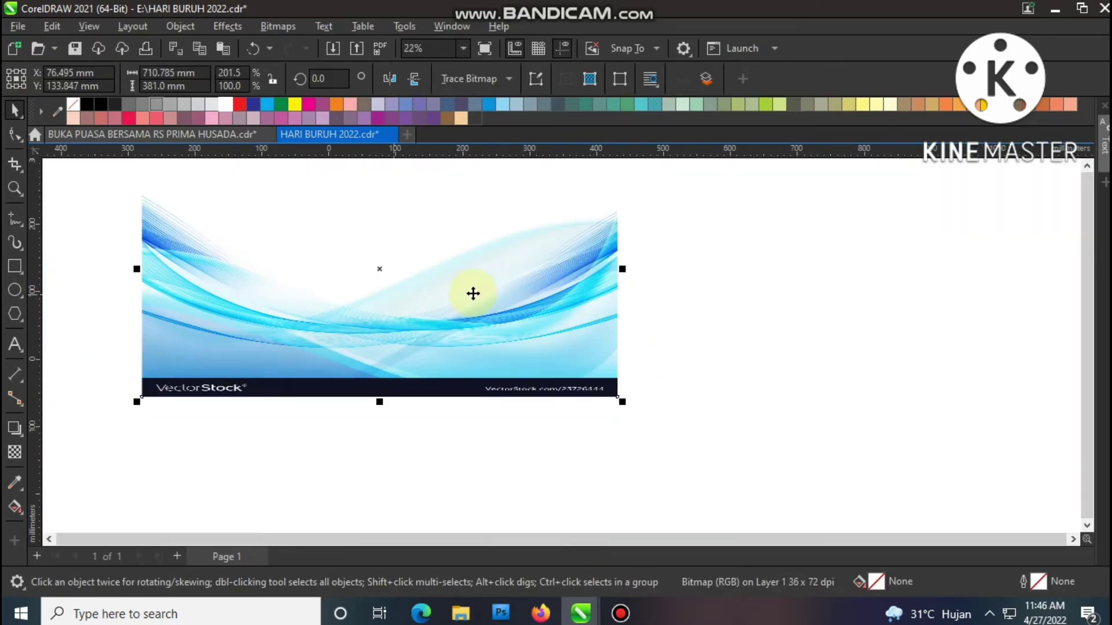
- Send the blue wave background behind all banner artwork and position it so that it covers the whole page
scroll(473, 293, "up", 2)
scroll(717, 310, "down", 1)
key("shift+Page_Down")
left_click_drag(775, 300, 869, 283)
left_click_drag(785, 303, 783, 327)
left_click(630, 233, "shift")
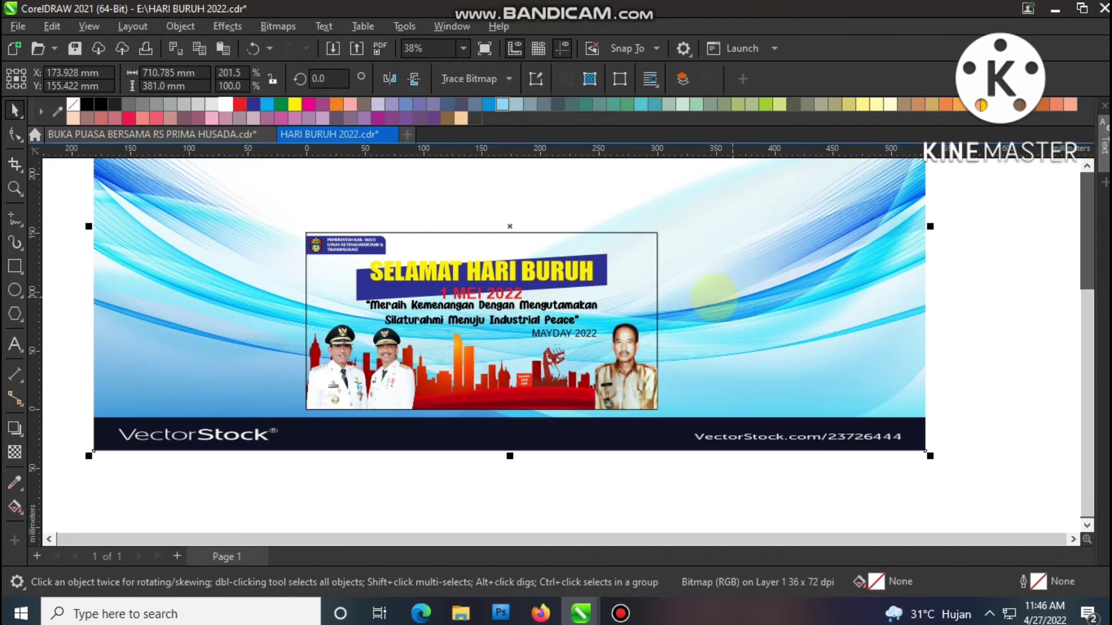
- Set the outline width of the SELAMAT HARI BURUH heading to 2
scroll(495, 259, "up", 6)
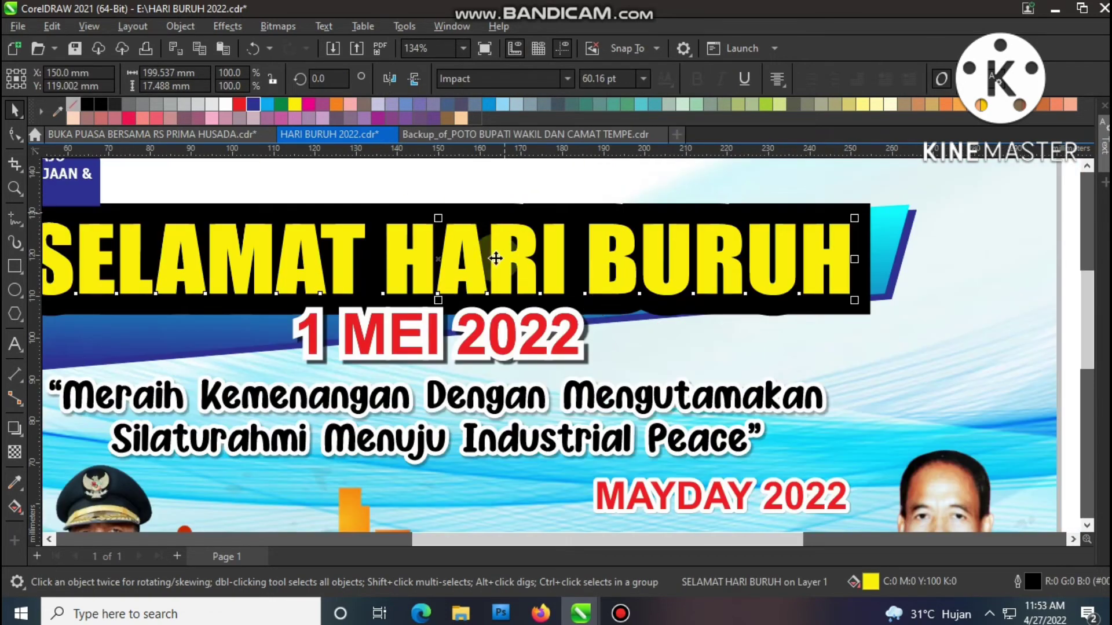
key("F12")
type("2")
key("Return")
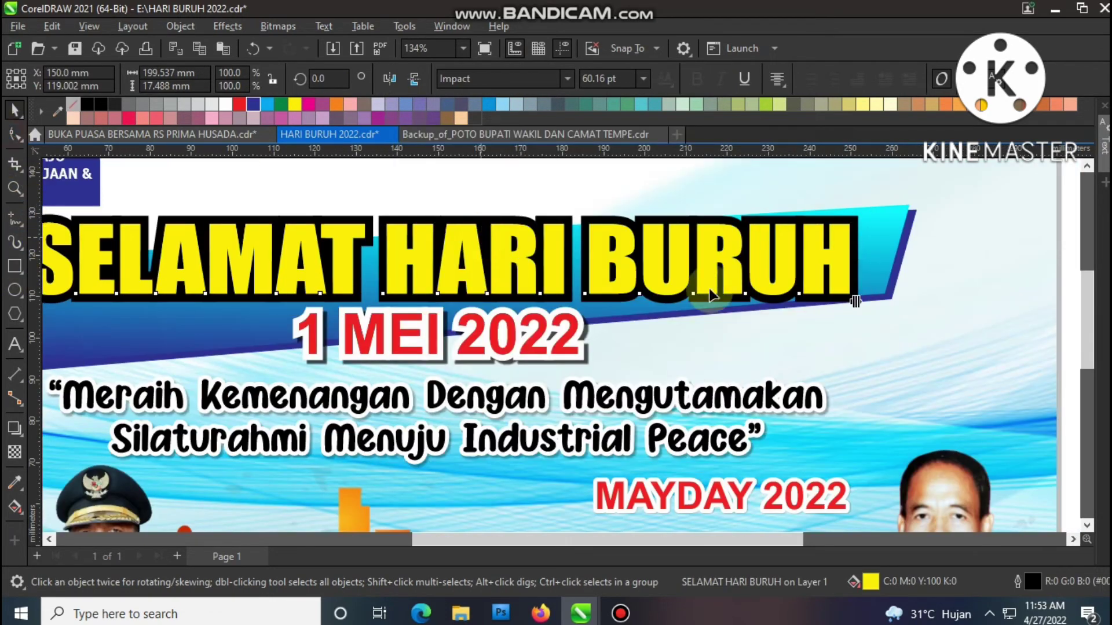
- Slightly widen the letter spacing of the SELAMAT HARI BURUH heading and colour its outline dark blue
key("F10")
left_click(13, 109)
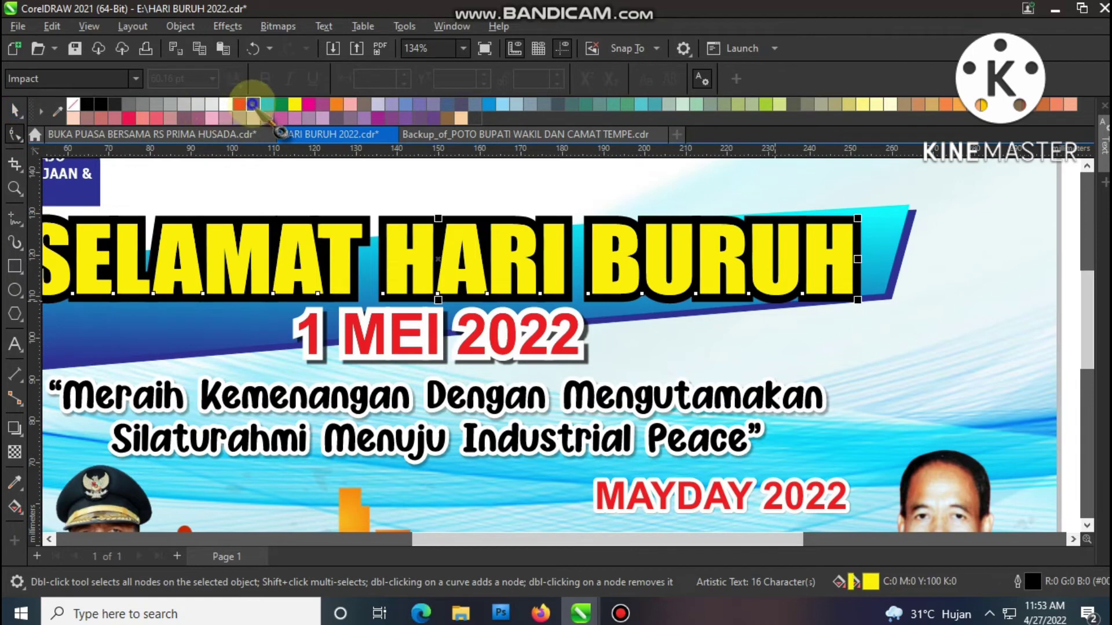
right_click(253, 104)
scroll(672, 316, "down", 1)
left_click(960, 256)
key("F4")
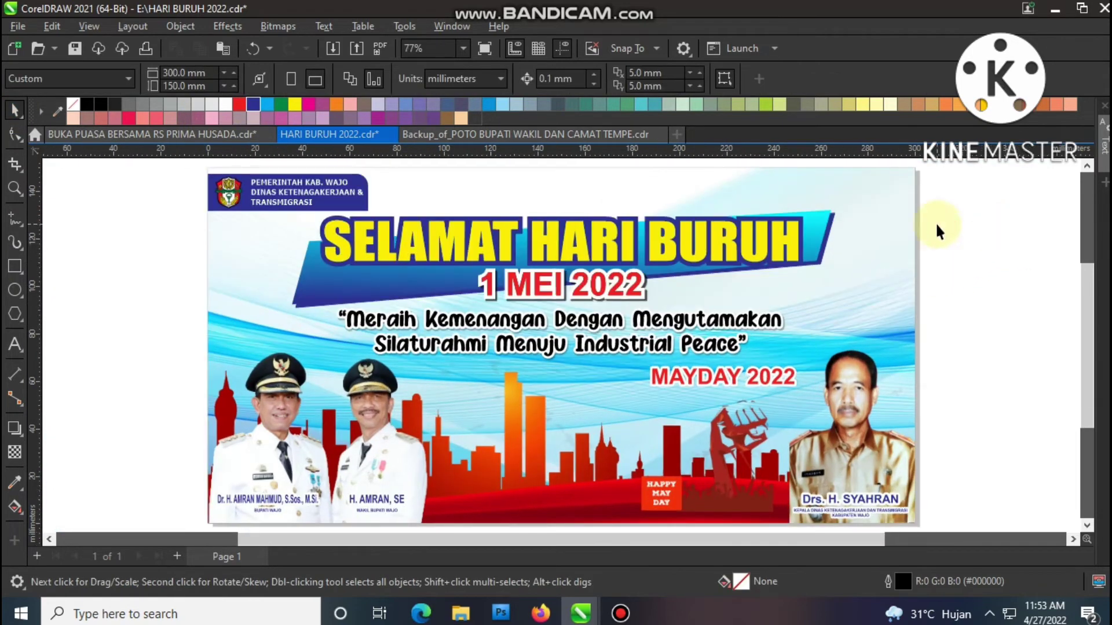
key("ctrl+a")
left_click(958, 223)
left_click(677, 318)
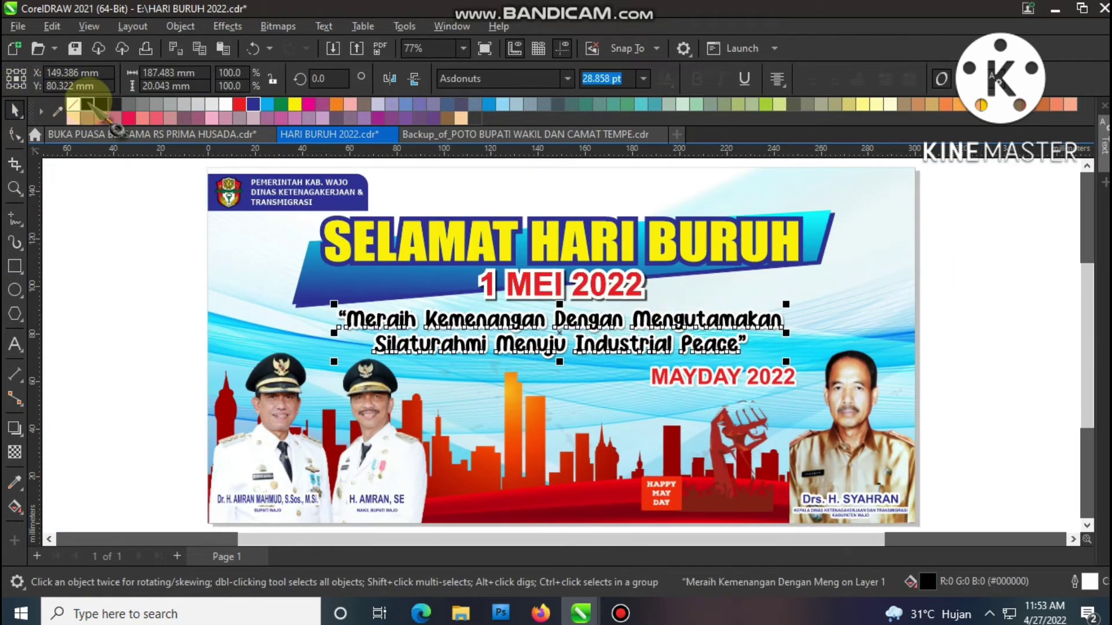
left_click(933, 351)
- Shrink the portrait of the man in the tan uniform to about 51 × 73 mm and centre it with its caption
left_click(874, 437)
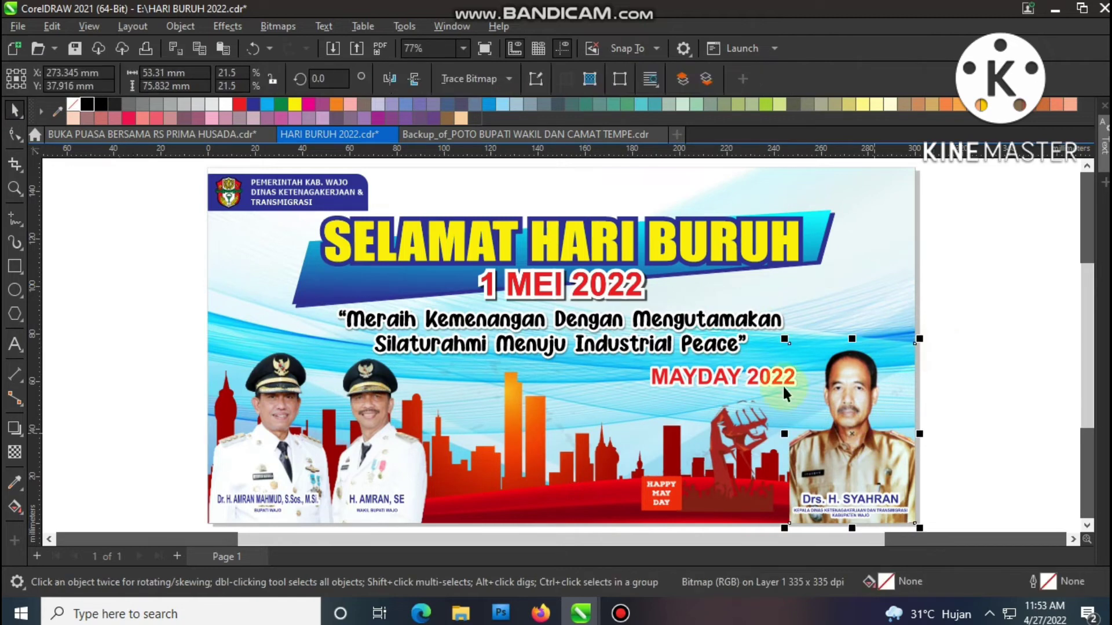
left_click_drag(785, 338, 790, 349)
left_click(864, 464, "shift")
key("c")
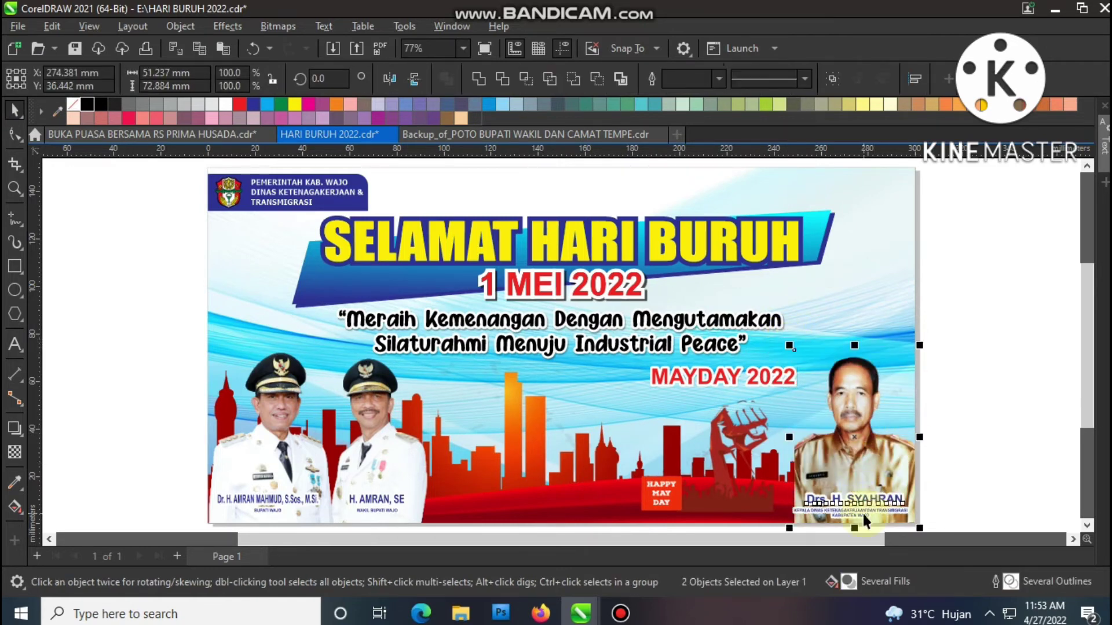
- Centre the name and job title captions on the tan-uniform portrait and shrink the job title to about 43 mm wide
left_click(862, 512)
left_click(874, 501, "shift")
key("c")
left_click_drag(992, 464, 747, 514)
left_click_drag(979, 503, 905, 506)
scroll(906, 519, "up", 3)
left_click(919, 506)
scroll(981, 423, "down", 3)
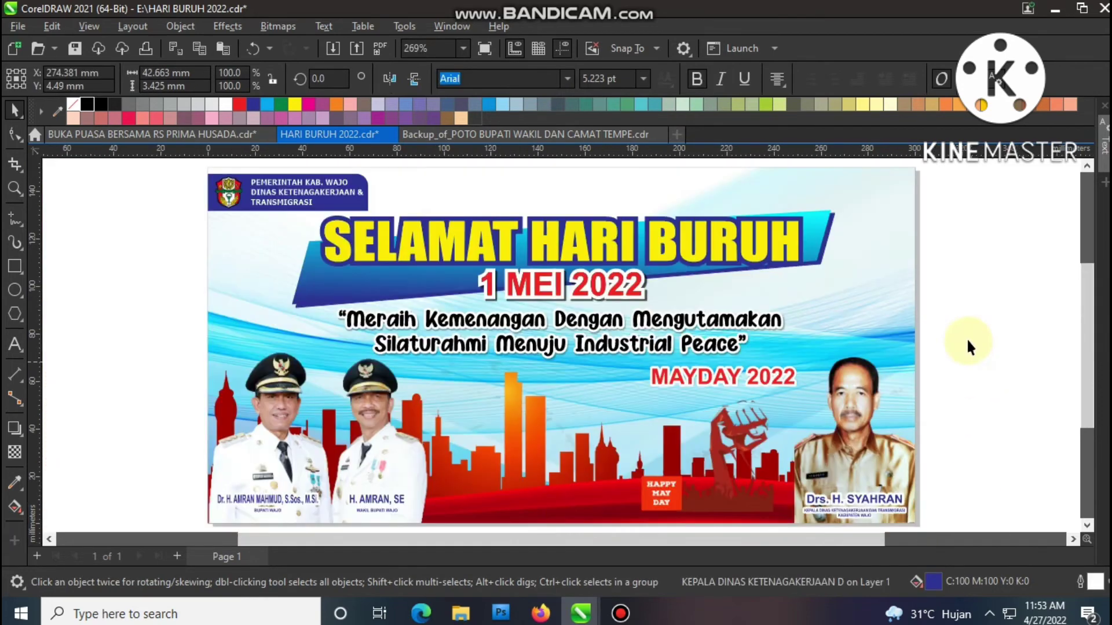
- Save the banner file and preview the whole design full screen with nothing selected
left_click(75, 49)
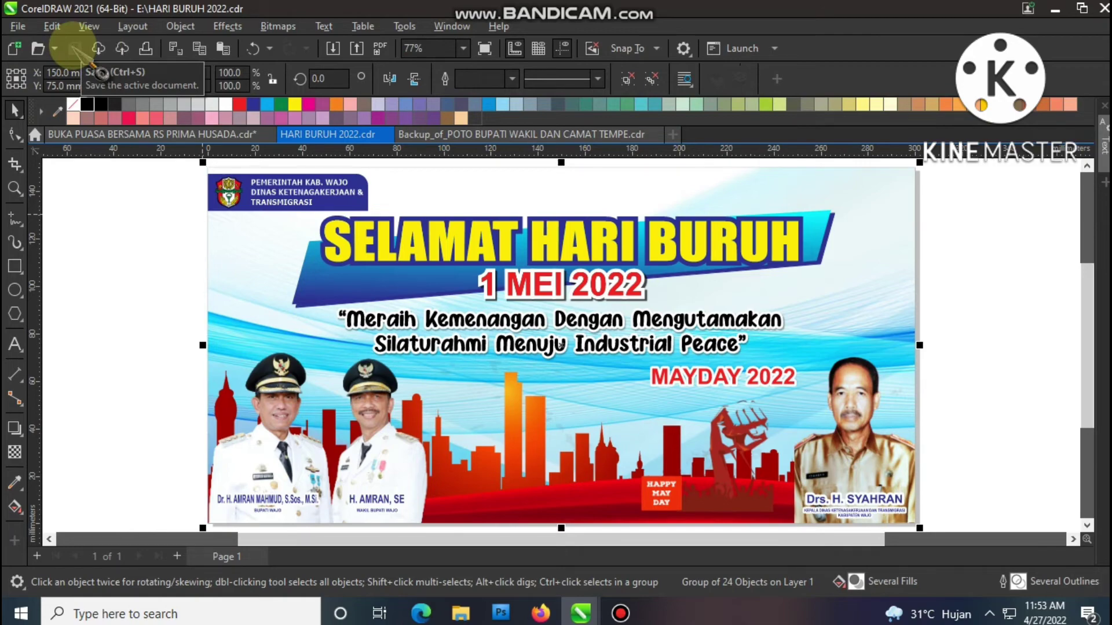
left_click(981, 304)
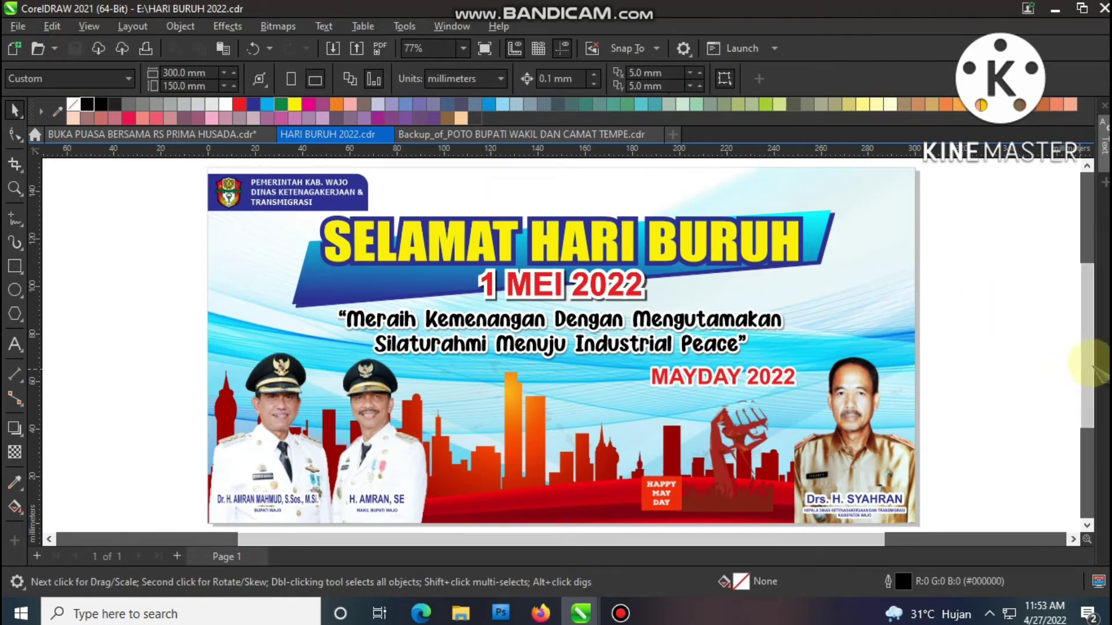
scroll(1060, 342, "up", 1)
key("F9")
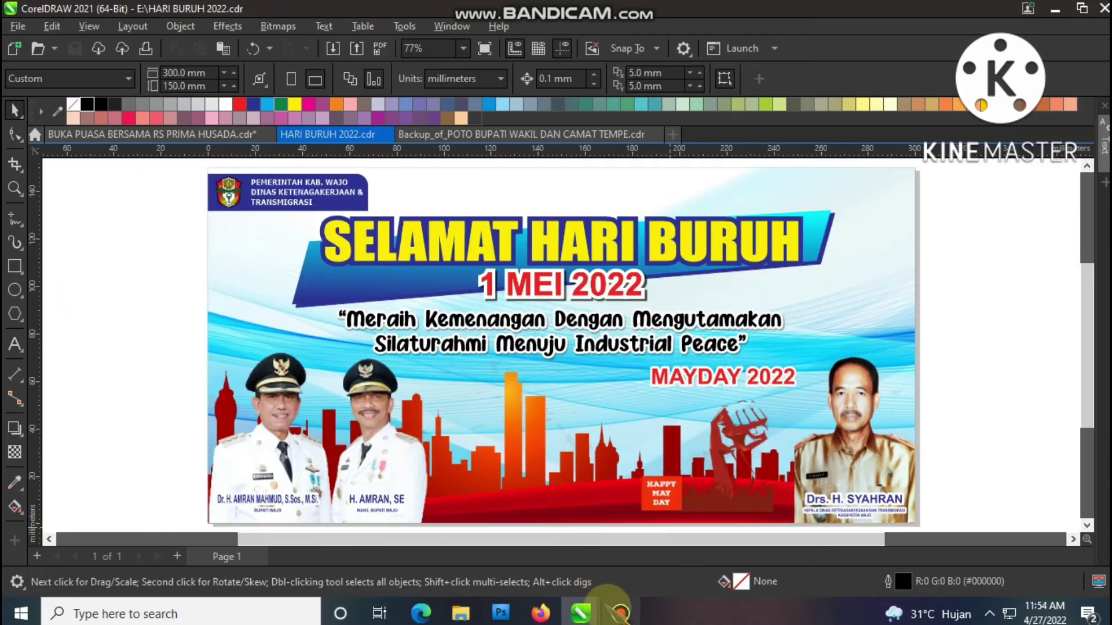
left_click(620, 613)
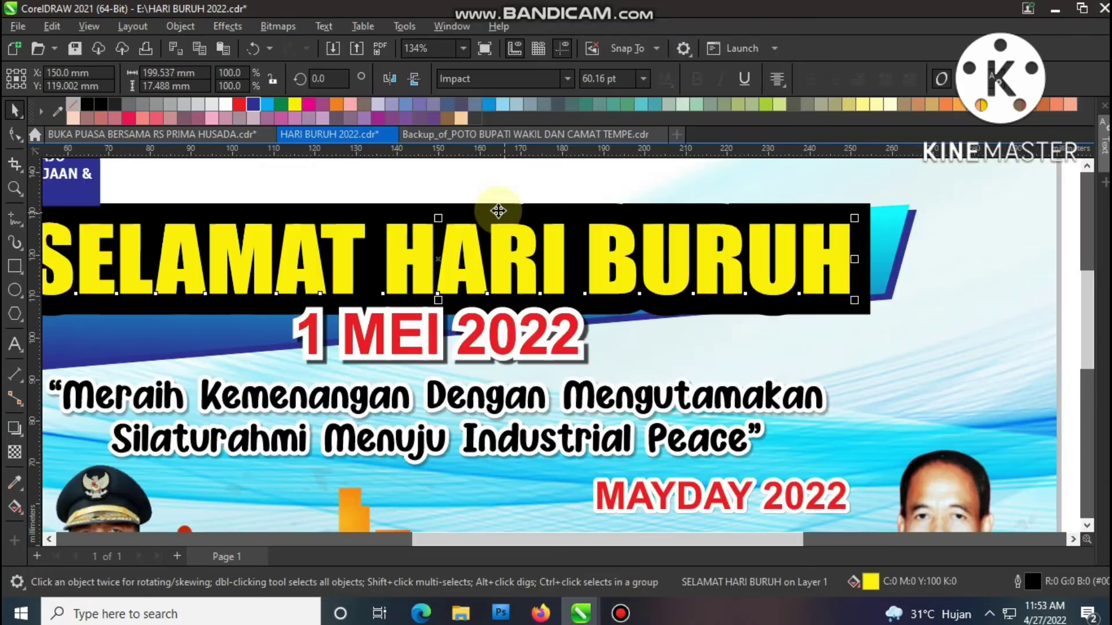
- Set the outline width of the SELAMAT HARI BURUH heading to 4
key("F12")
type("4")
key("Return")
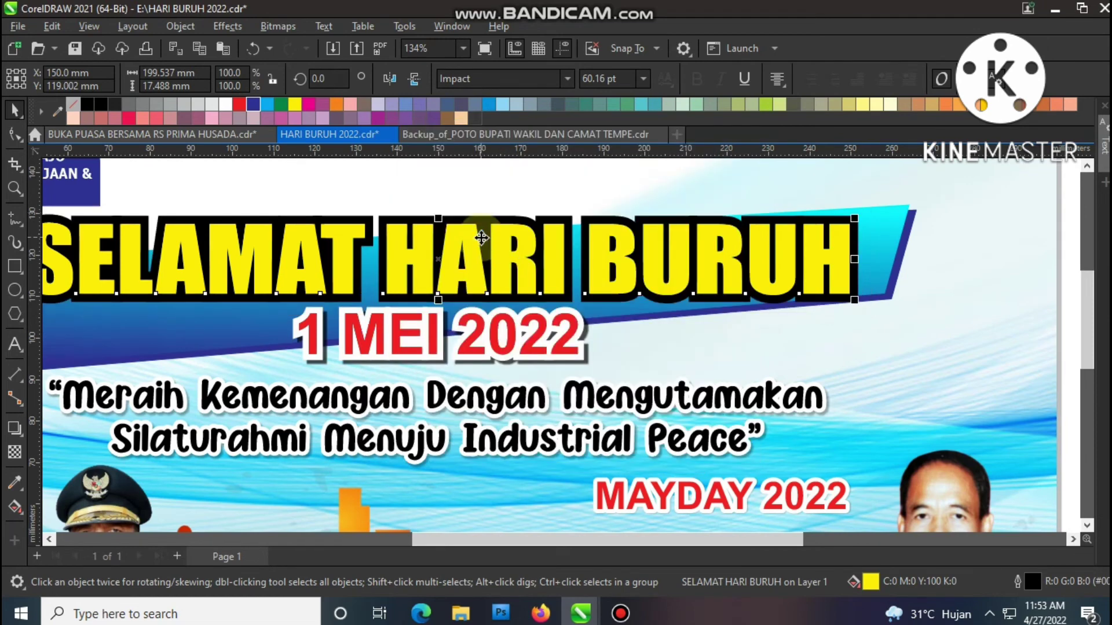
- Slightly widen the letter spacing of the SELAMAT HARI BURUH heading and colour its outline dark blue
left_click(15, 135)
left_click_drag(854, 301, 860, 302)
left_click(13, 109)
right_click(254, 104)
scroll(673, 313, "down", 1)
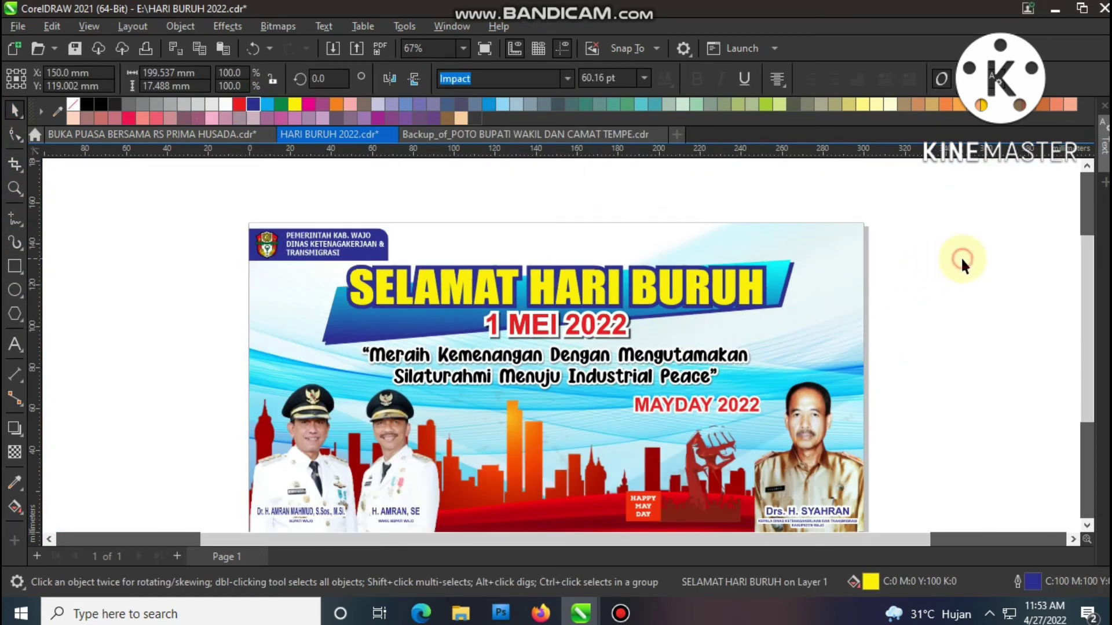
left_click(961, 254)
key("F4")
key("ctrl+a")
left_click(950, 230)
left_click(706, 324)
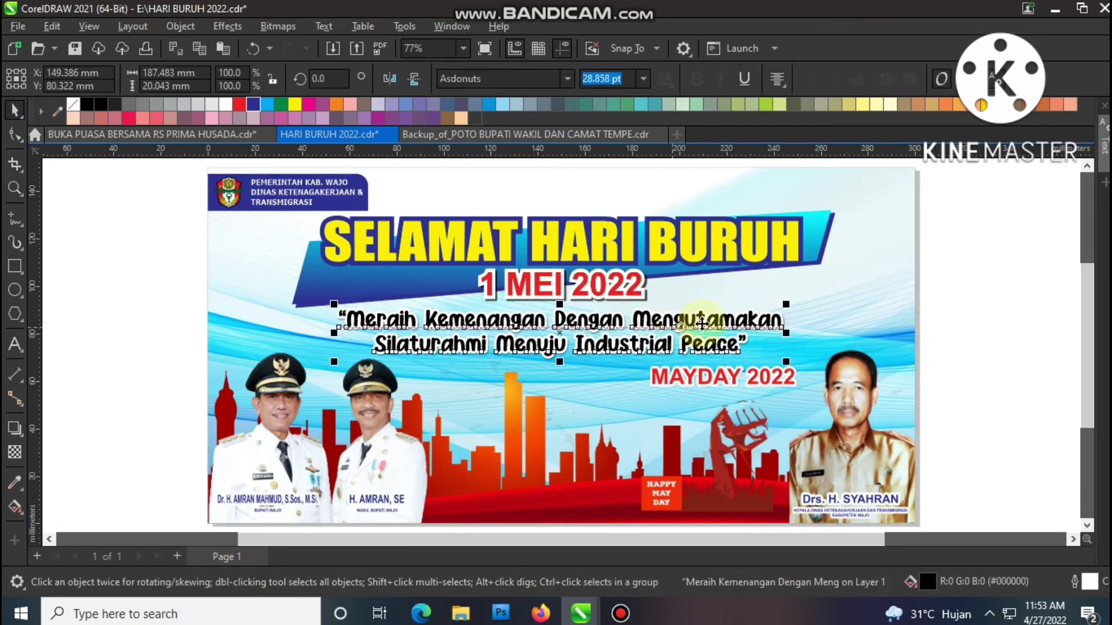
left_click(932, 352)
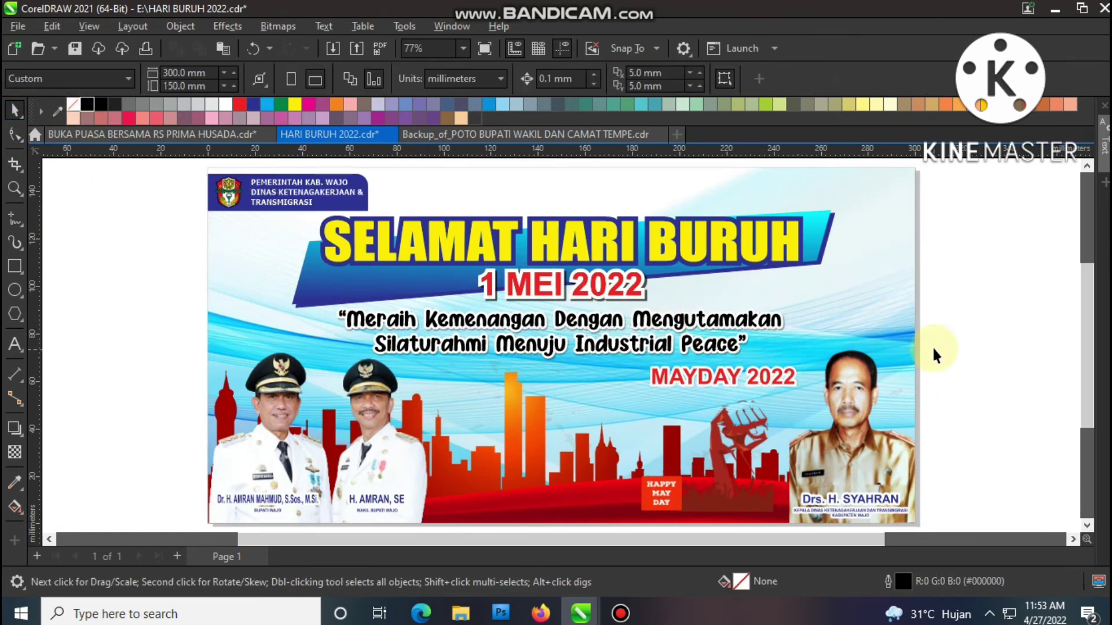
- Shrink the portrait of the man in the tan uniform to about 51 × 73 mm and centre it with its name caption
left_click(873, 435)
left_click_drag(786, 338, 791, 352)
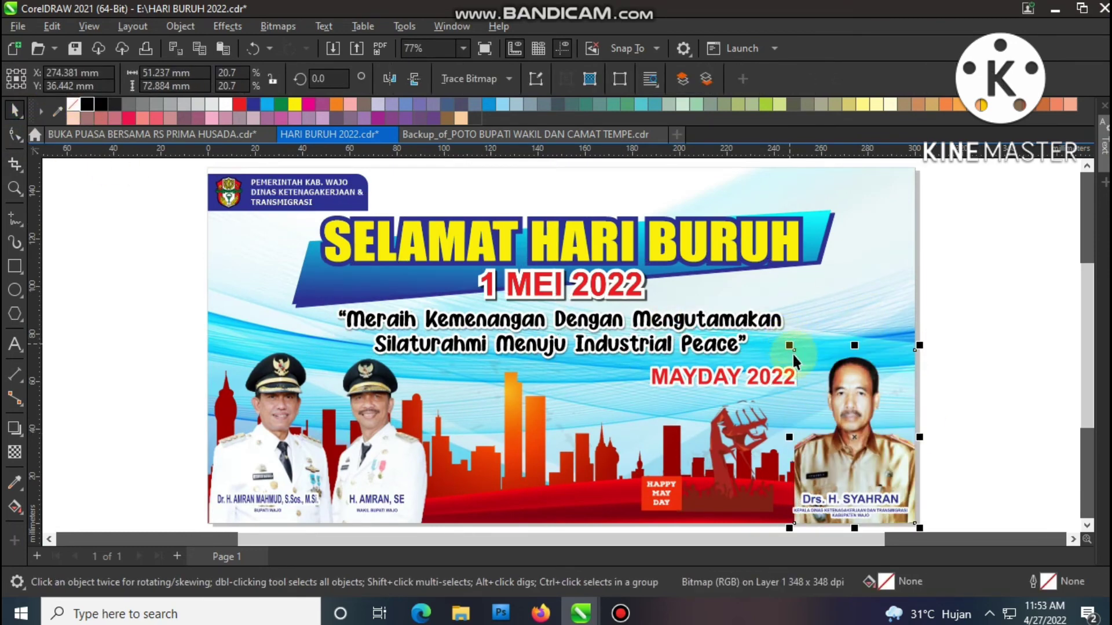
left_click(864, 491)
left_click(860, 455, "shift")
key("c")
- Centre the job title with the name caption on the tan-uniform portrait and narrow the job title to about 43 mm
left_click(861, 512)
left_click(880, 497, "shift")
key("c")
left_click_drag(993, 466, 743, 515)
left_click(979, 502)
scroll(909, 504, "up", 5)
left_click(903, 503)
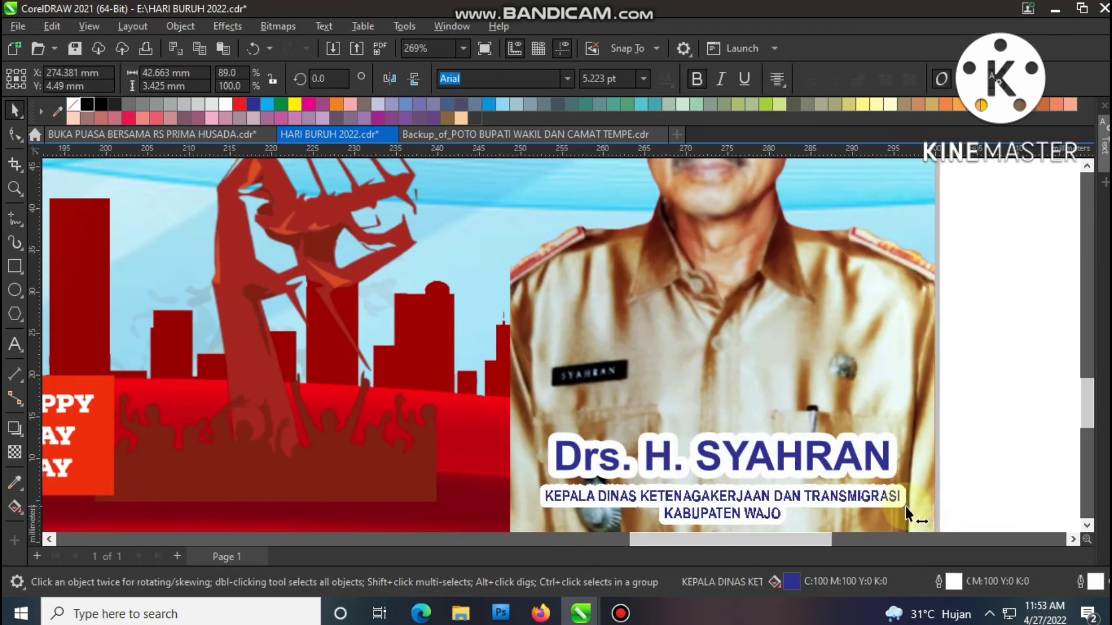
left_click(983, 428)
- Group all the banner objects together and save the file
key("F4")
key("ctrl+a")
key("ctrl+g")
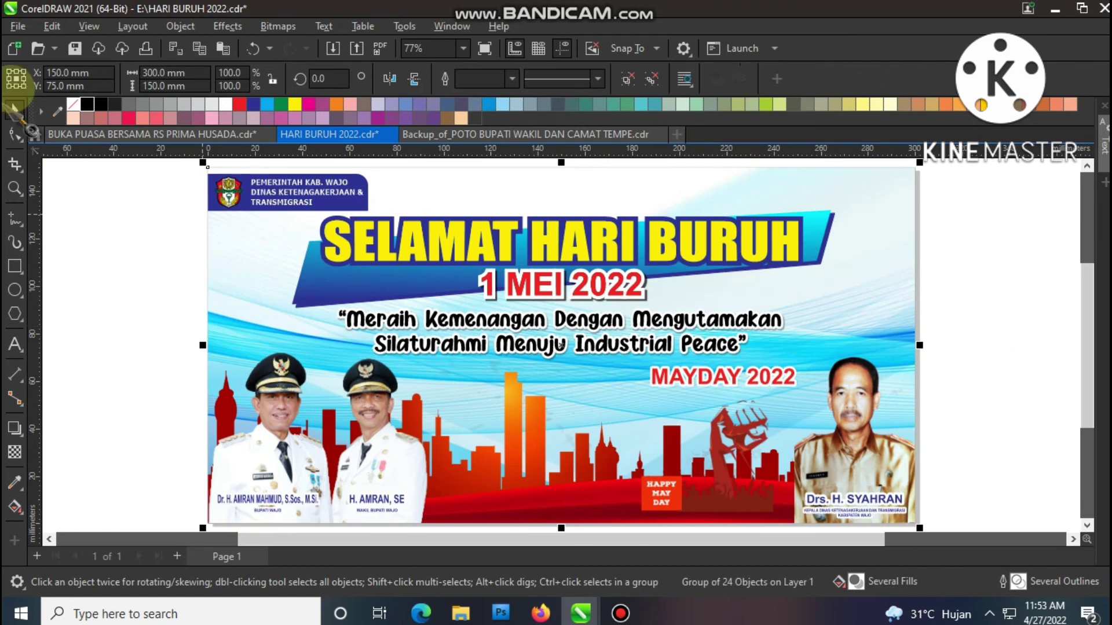
left_click(76, 49)
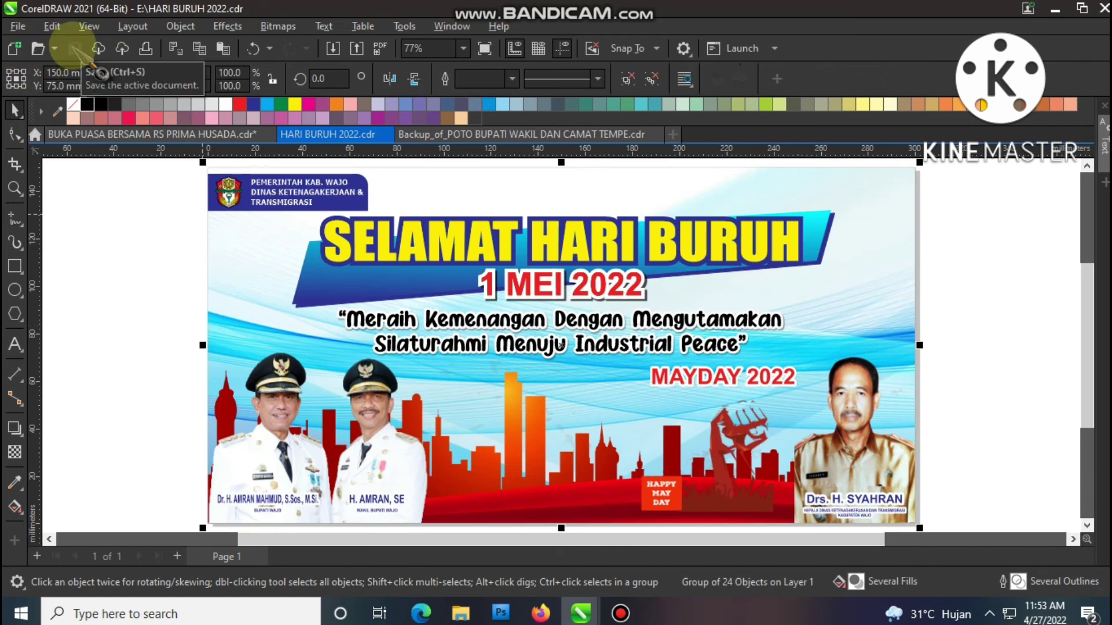
- Deselect the grouped banner and check the finished design in a full-screen preview
left_click(983, 304)
scroll(1085, 367, "up", 2)
key("F9")
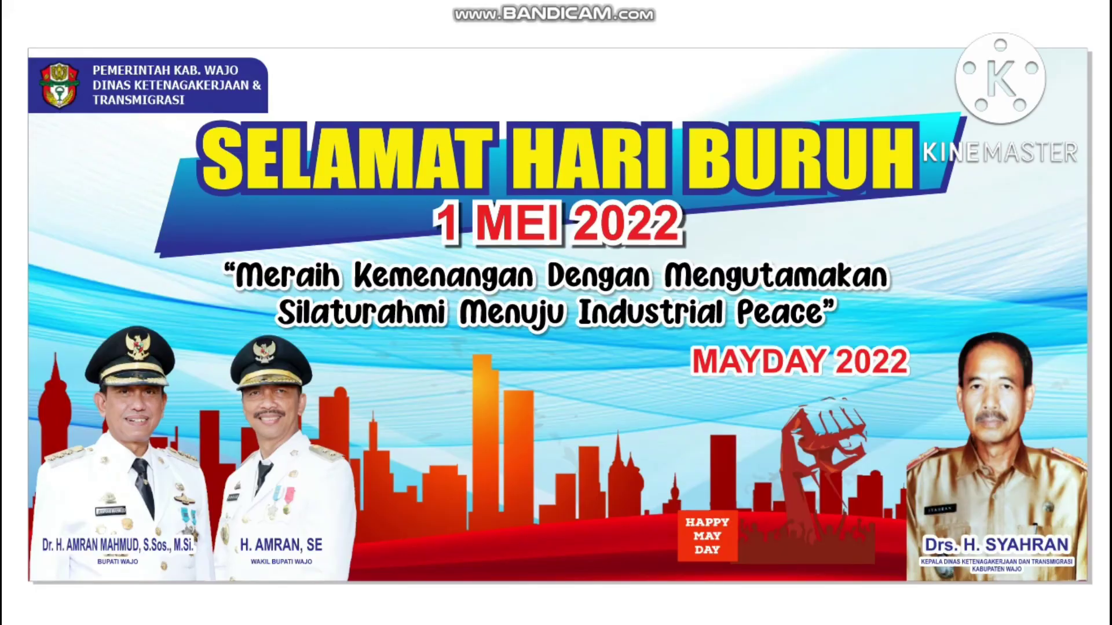